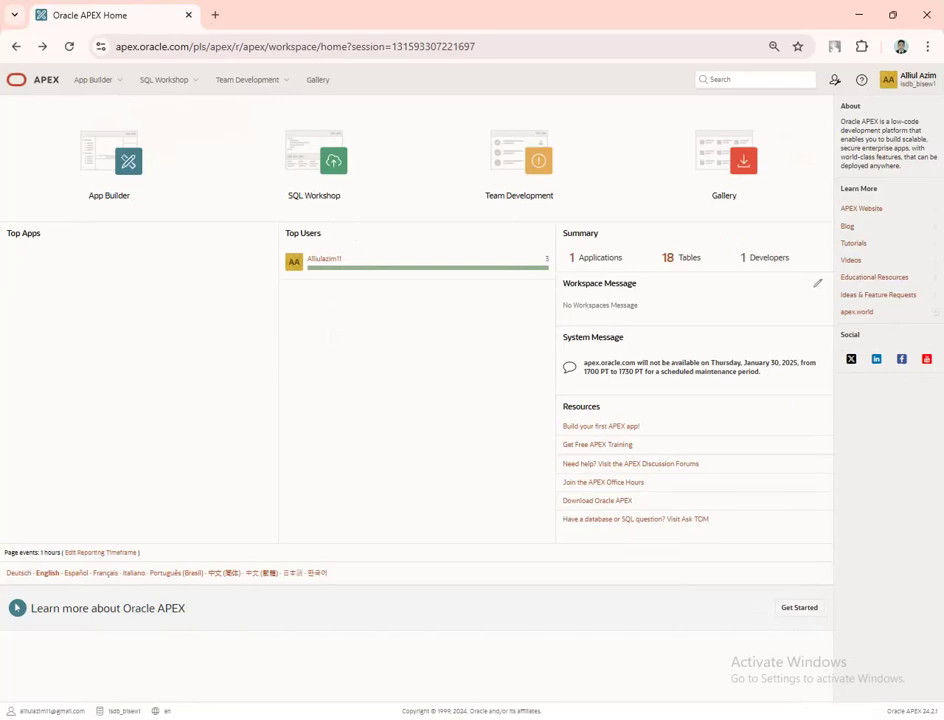
Open the Restaurant Management System application in App Builder and duplicate its browser tab
left_click(114, 182)
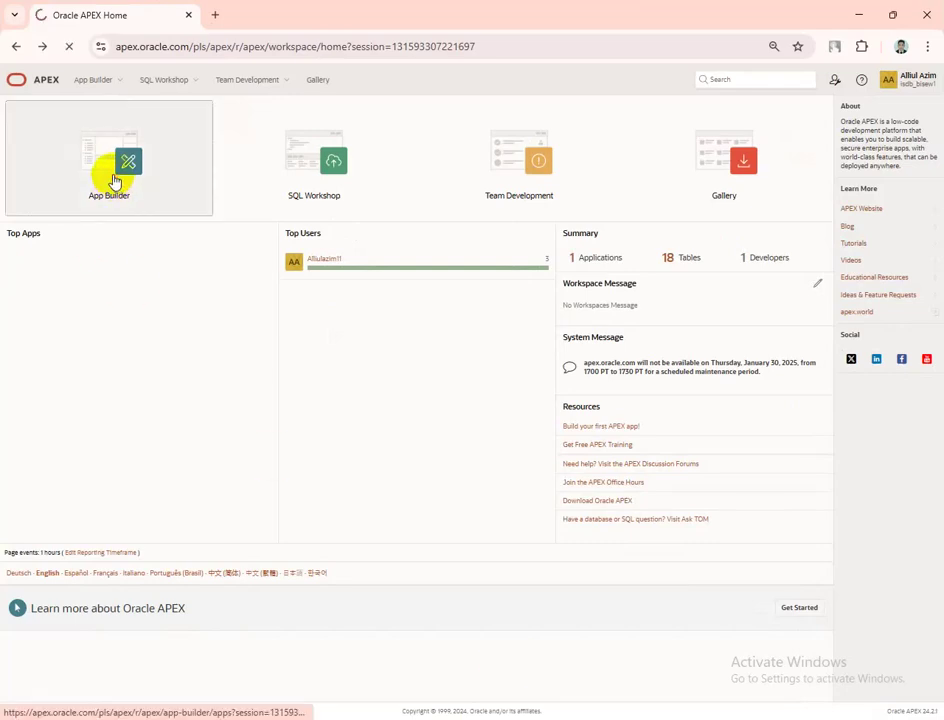
left_click(74, 286)
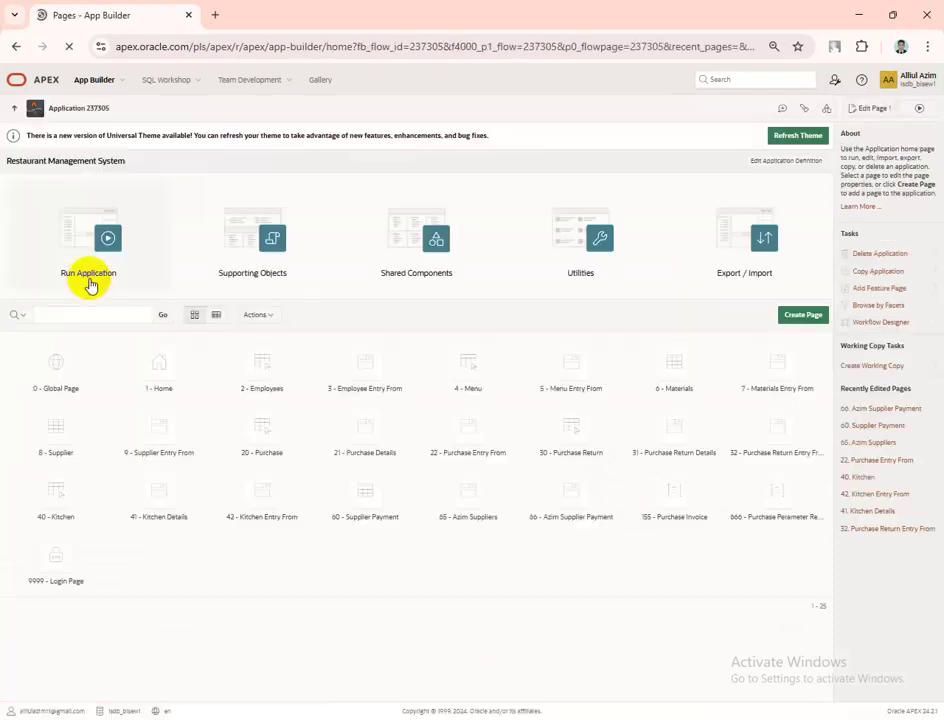
right_click(119, 13)
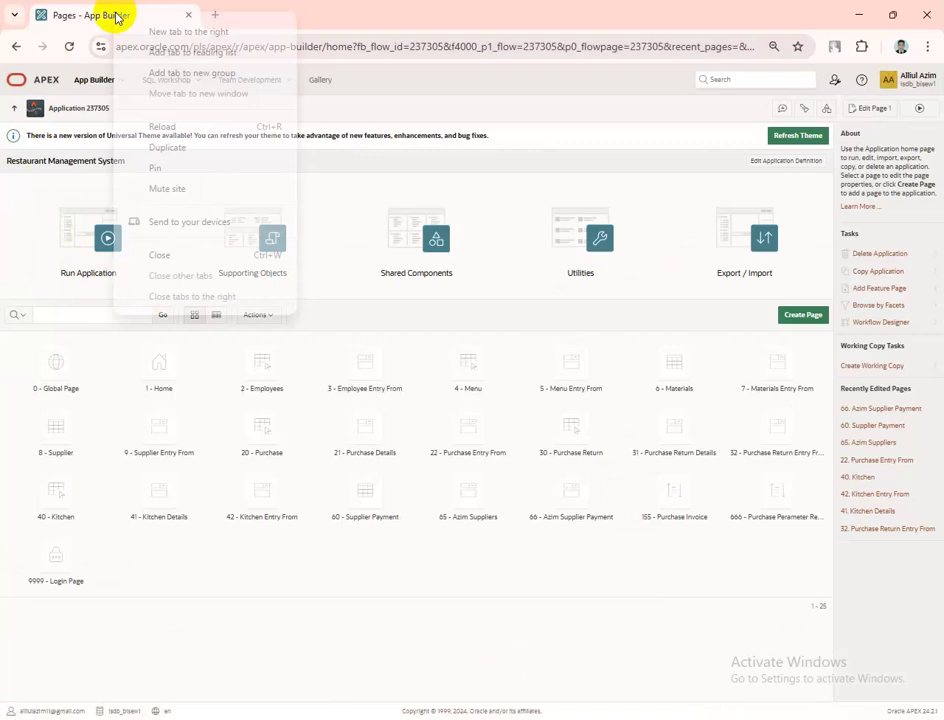
left_click(172, 147)
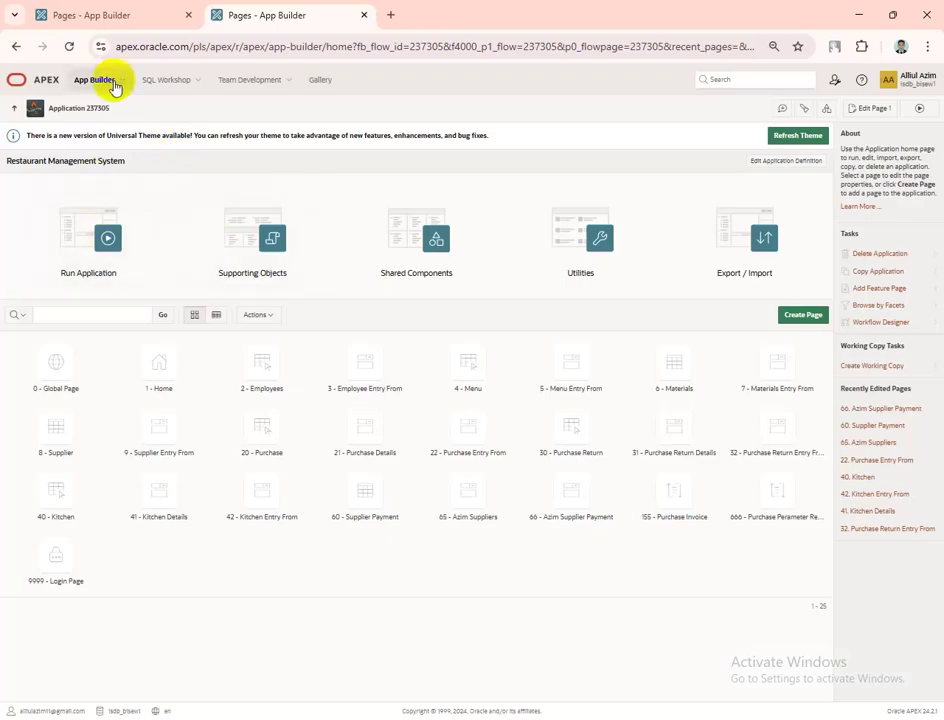
Open Object Browser in the duplicated tab and examine the stock table's DDL, including the body of its ID-generating trigger
left_click(199, 80)
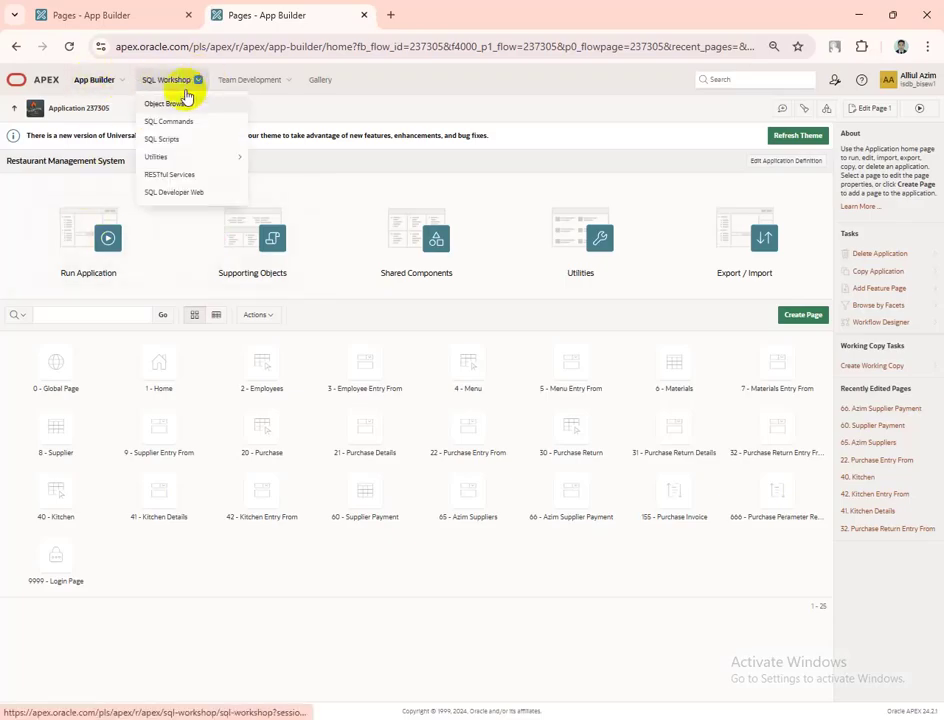
left_click(175, 106)
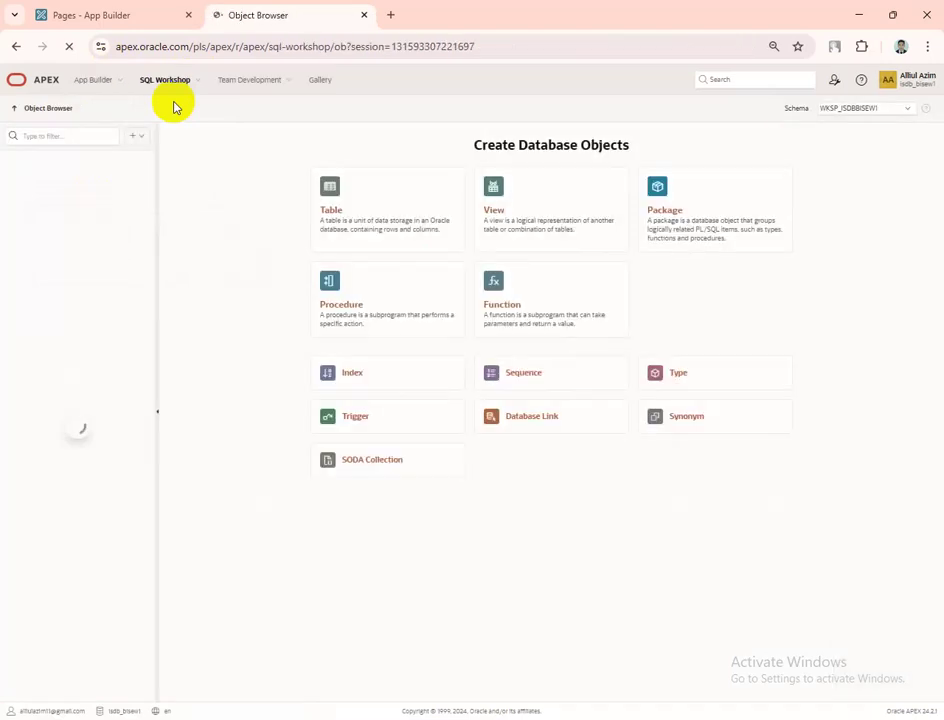
left_click(14, 165)
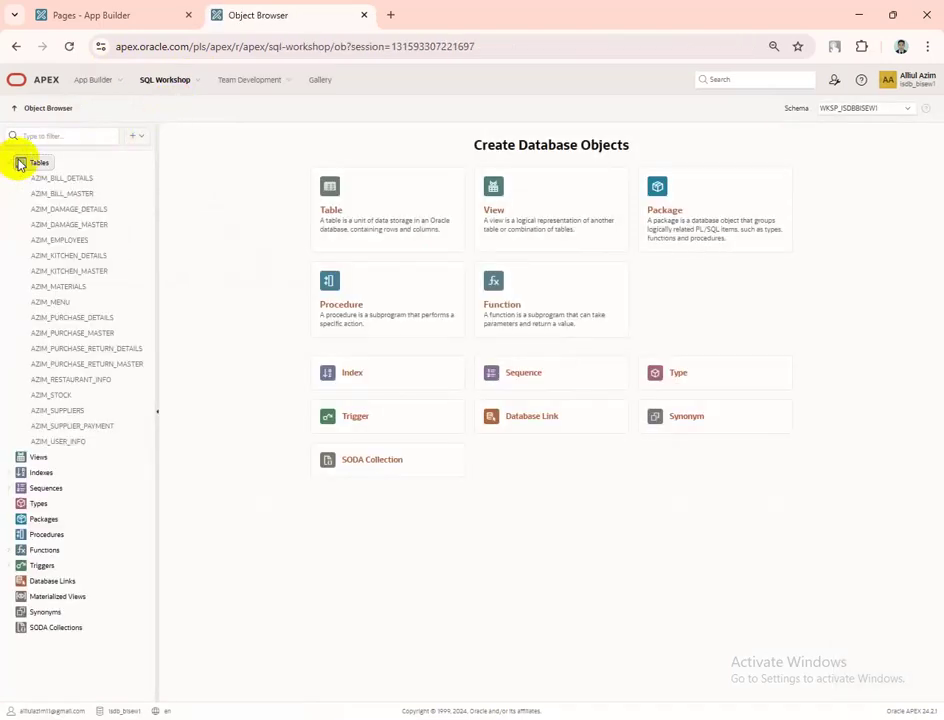
left_click(66, 394)
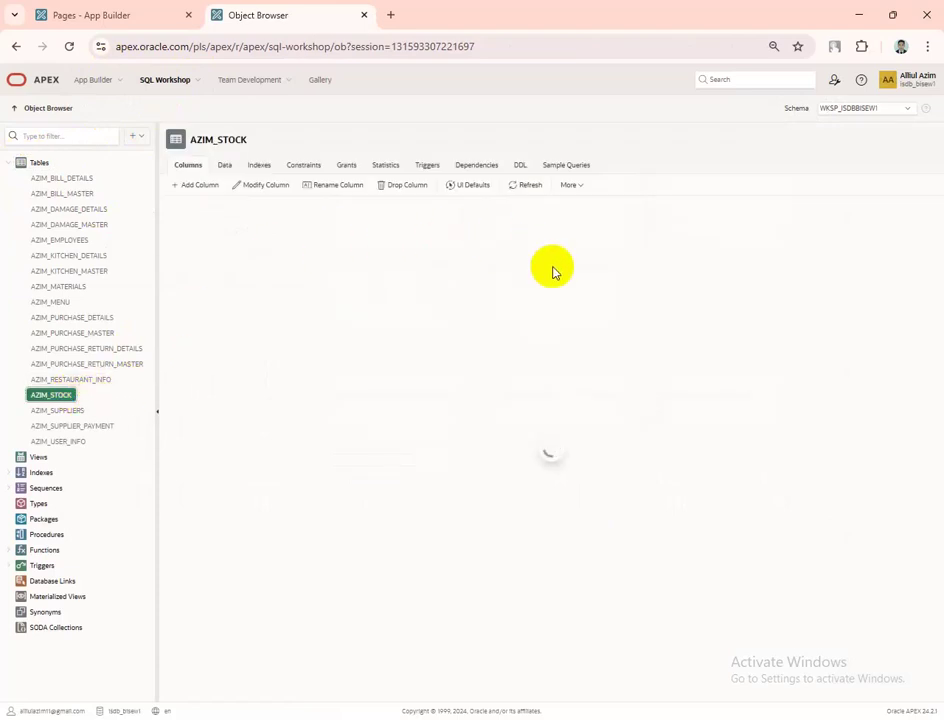
left_click(520, 165)
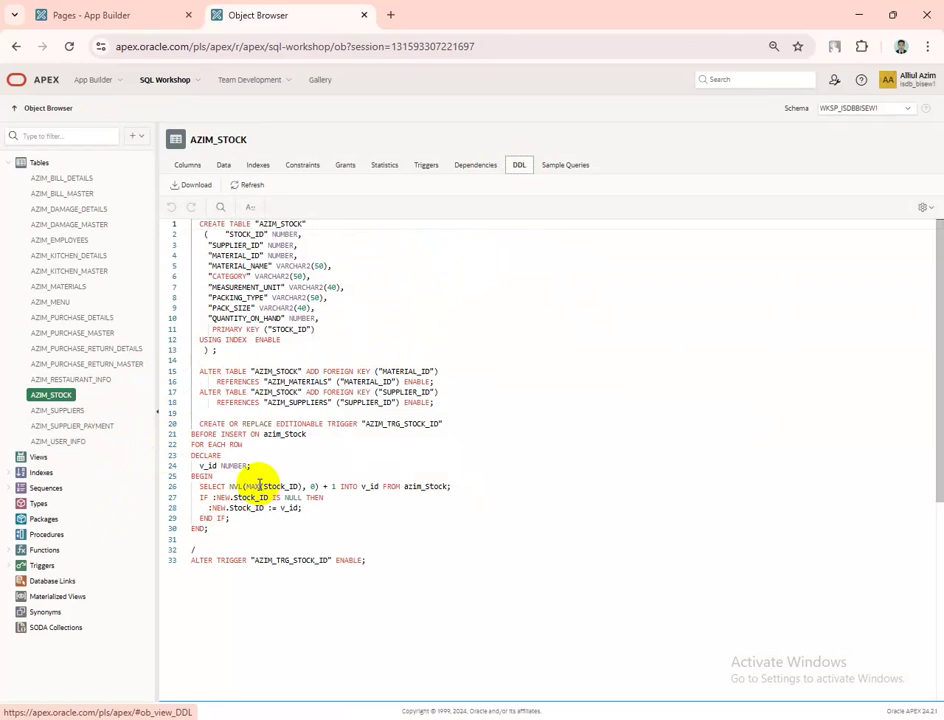
left_click_drag(199, 487, 293, 529)
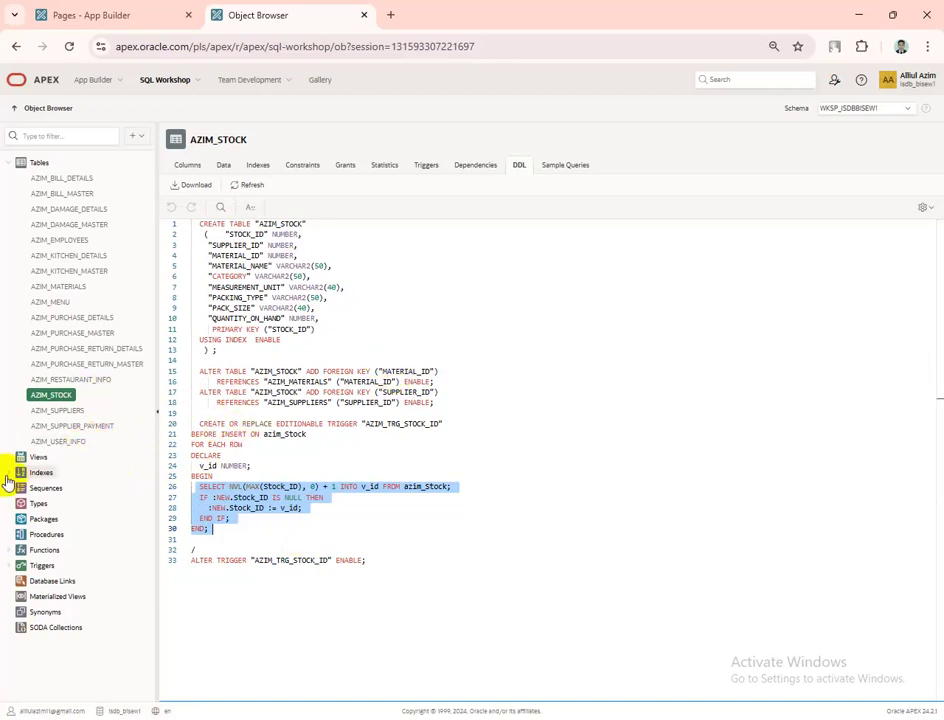
Examine the code of the purchase master ID trigger and the total purchase update trigger
left_click(12, 566)
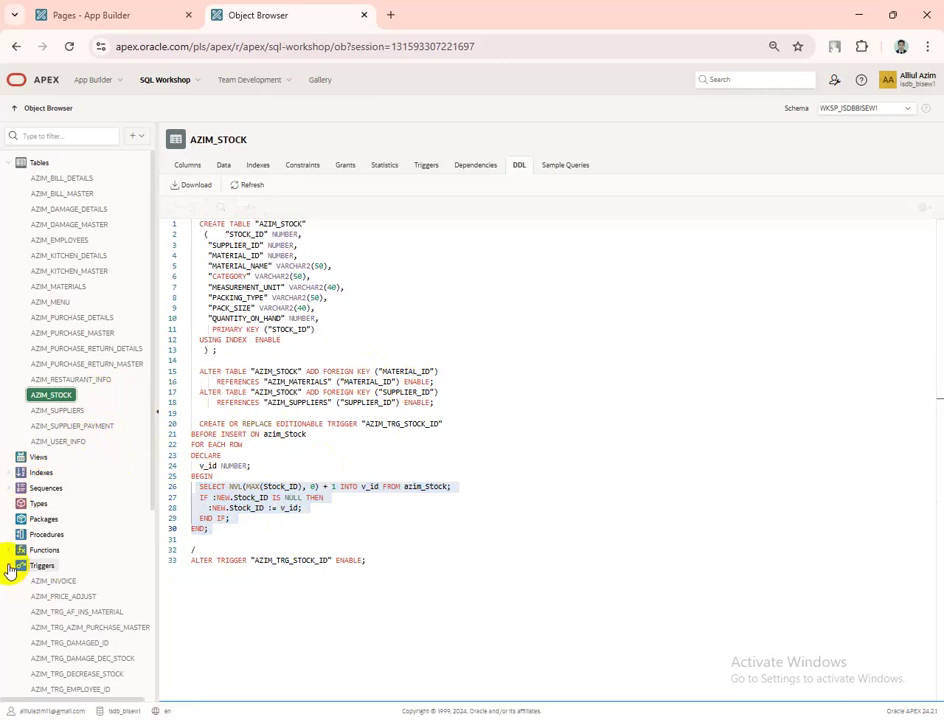
scroll(88, 604, "down", 3)
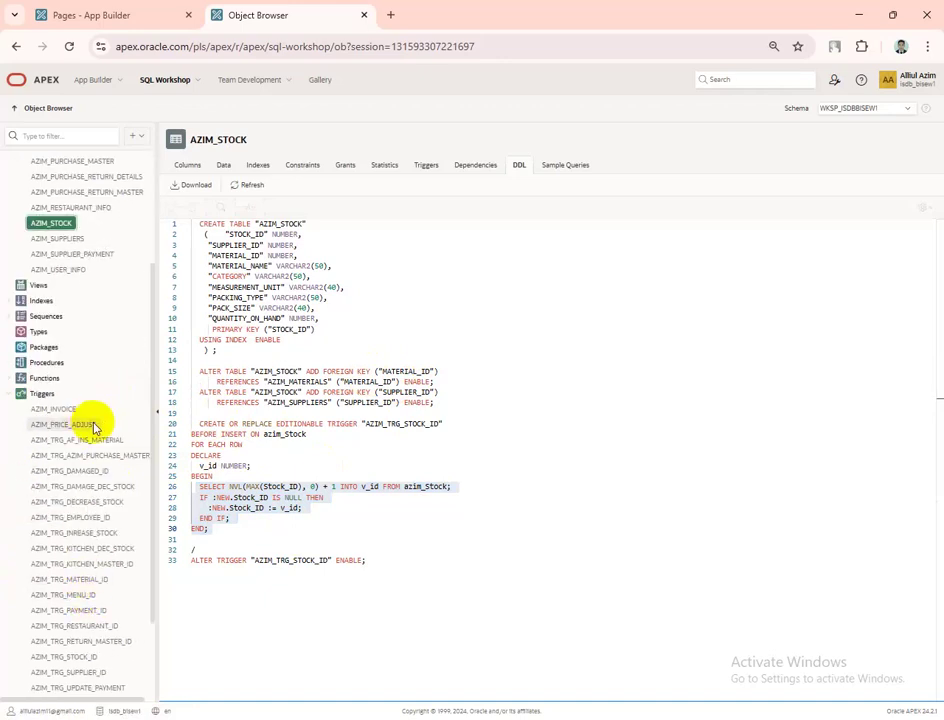
scroll(93, 428, "down", 2)
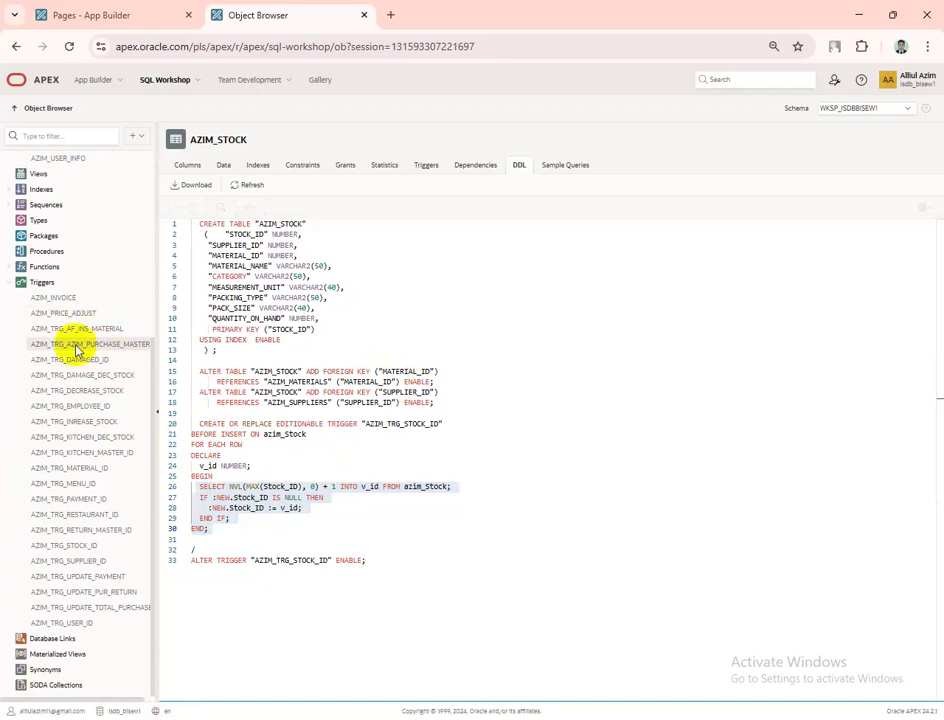
left_click(99, 344)
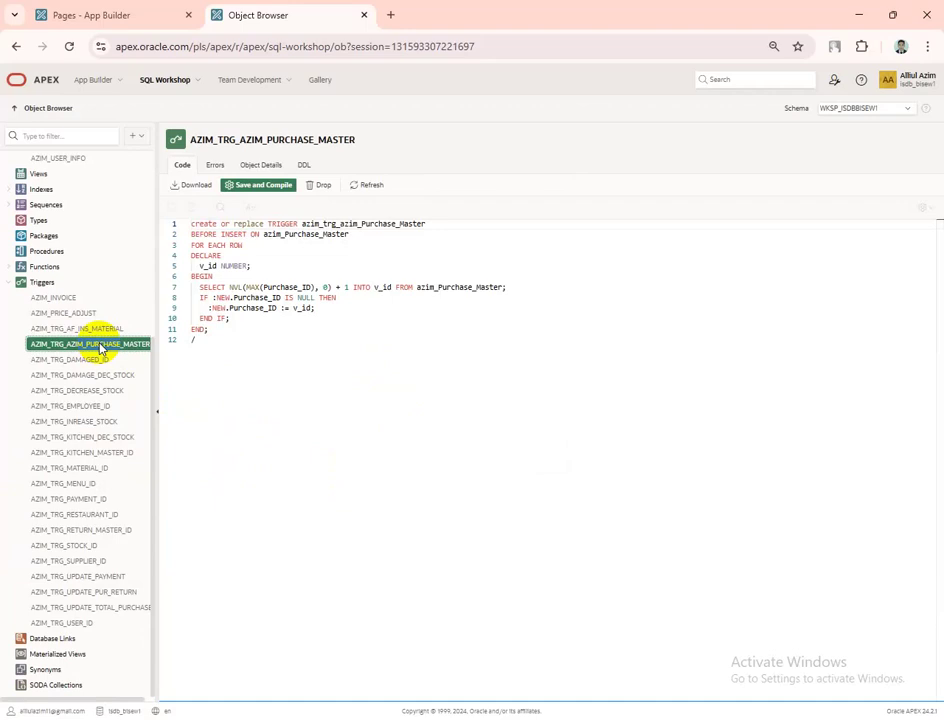
left_click(101, 609)
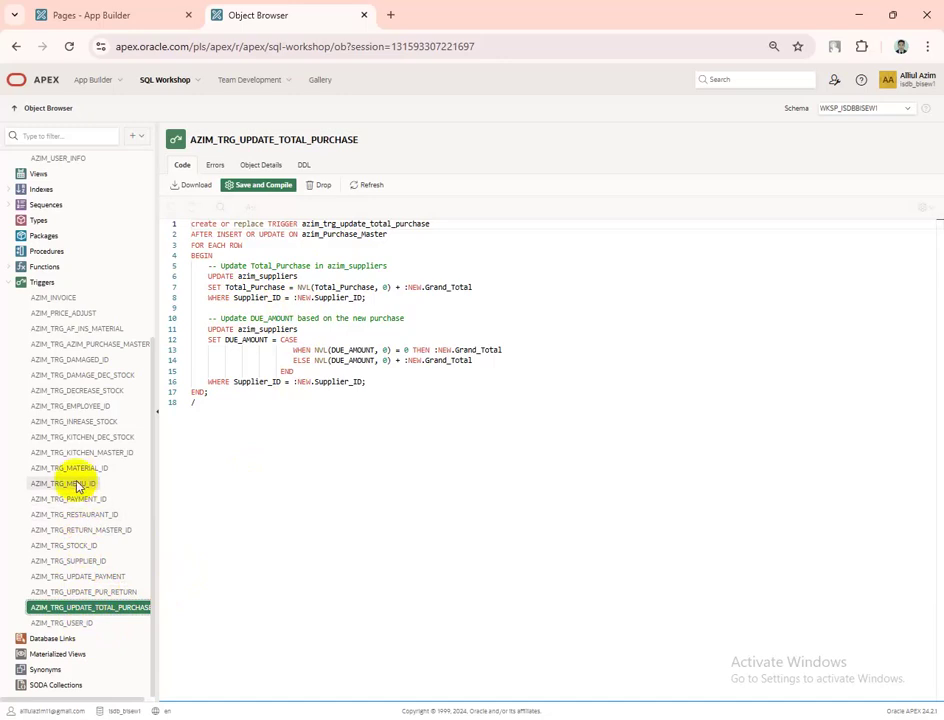
left_click(108, 345)
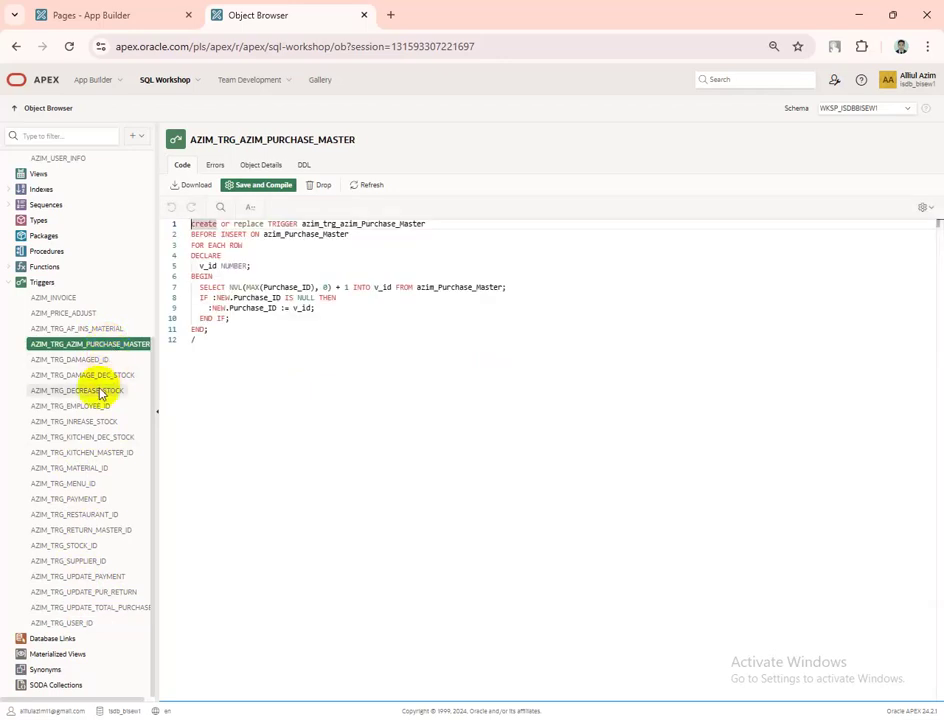
Examine the quantity subtraction in the damage, purchase return and kitchen triggers that decrease stock
left_click(100, 378)
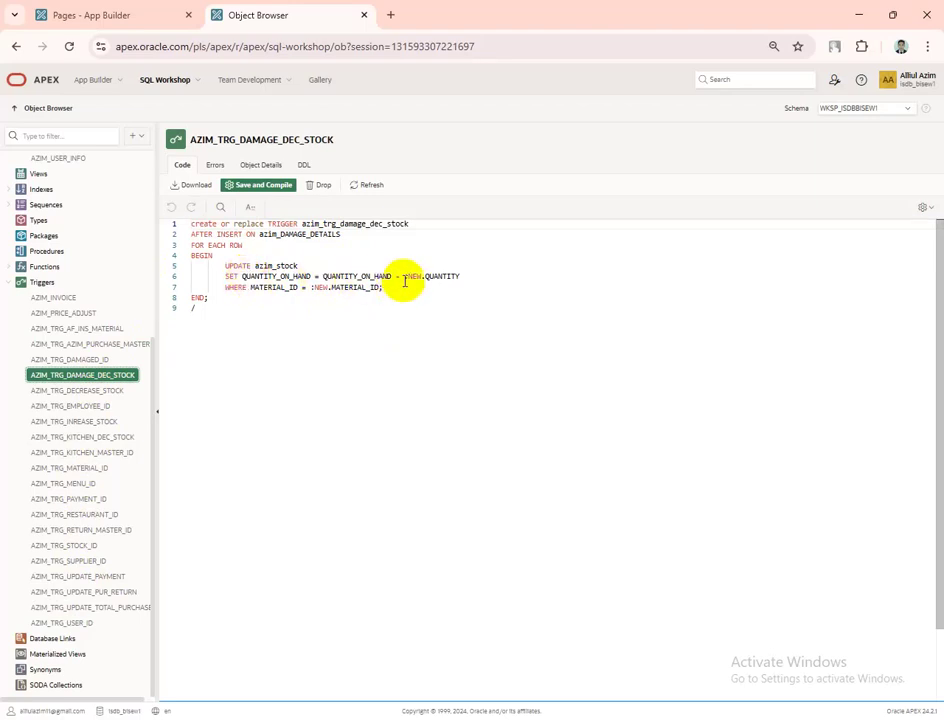
left_click_drag(407, 276, 463, 276)
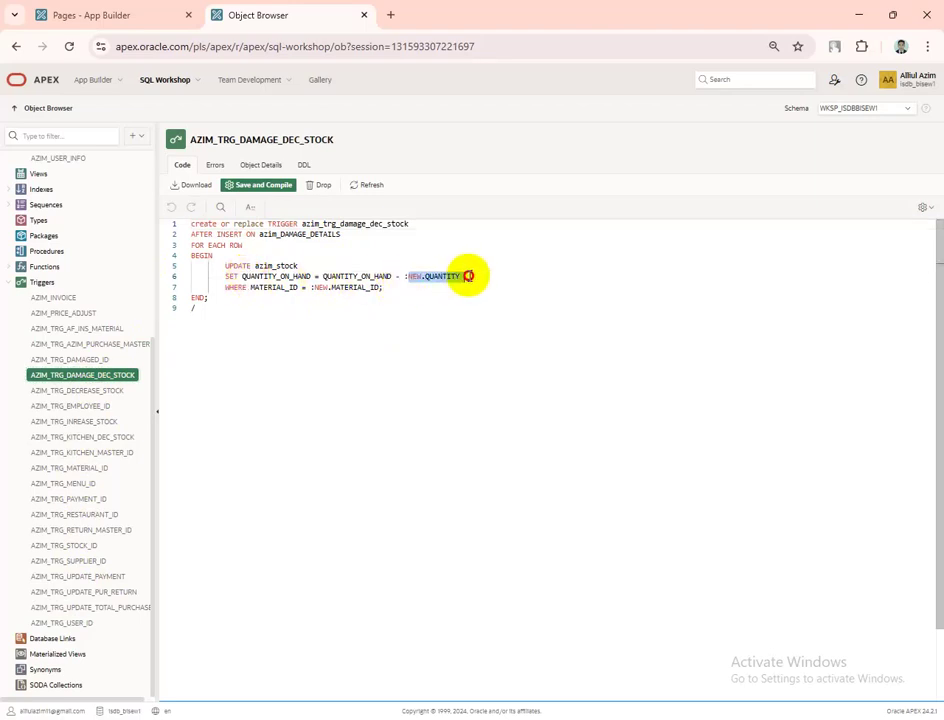
left_click(85, 393)
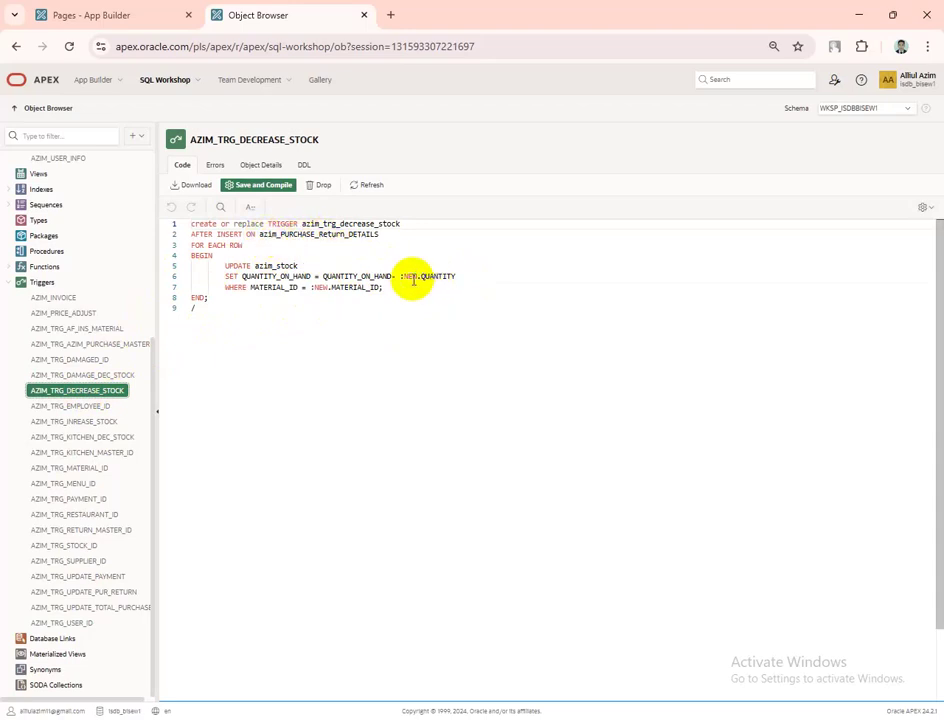
left_click_drag(408, 276, 458, 276)
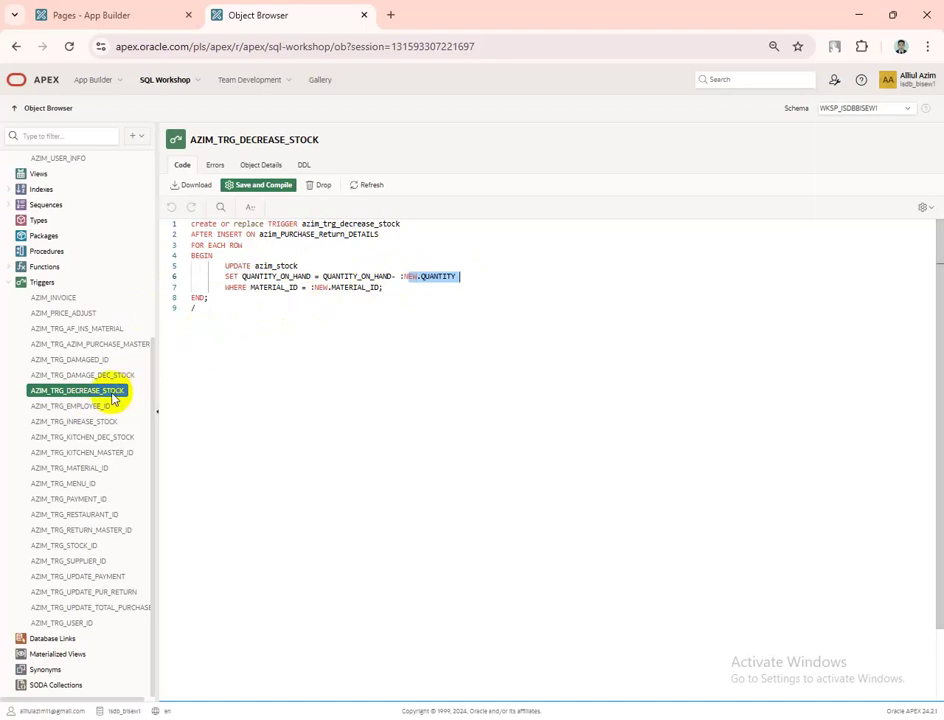
left_click(99, 437)
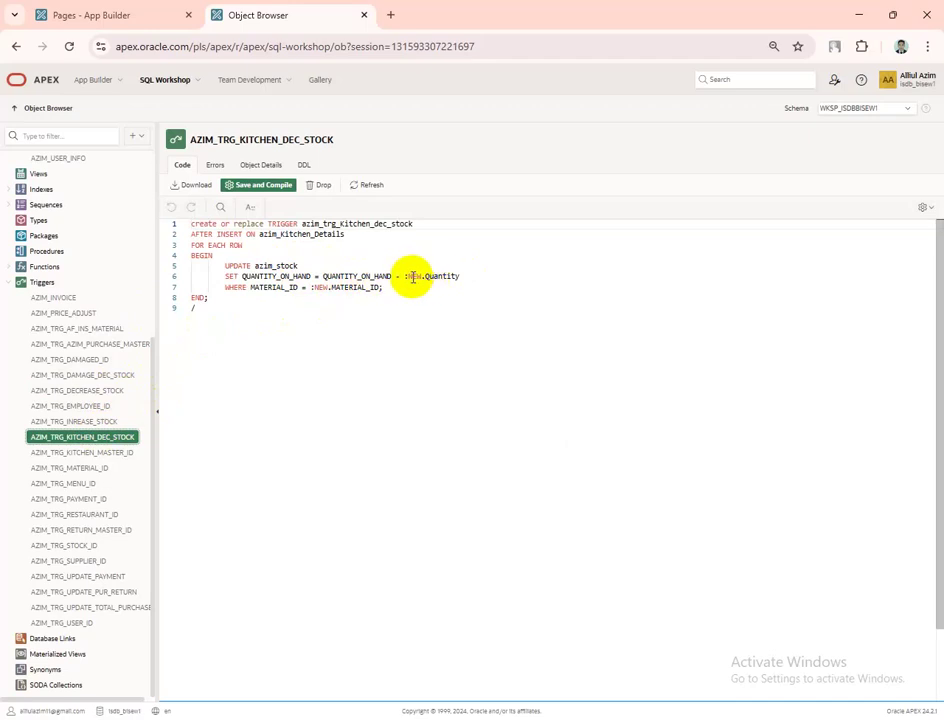
left_click_drag(406, 276, 461, 276)
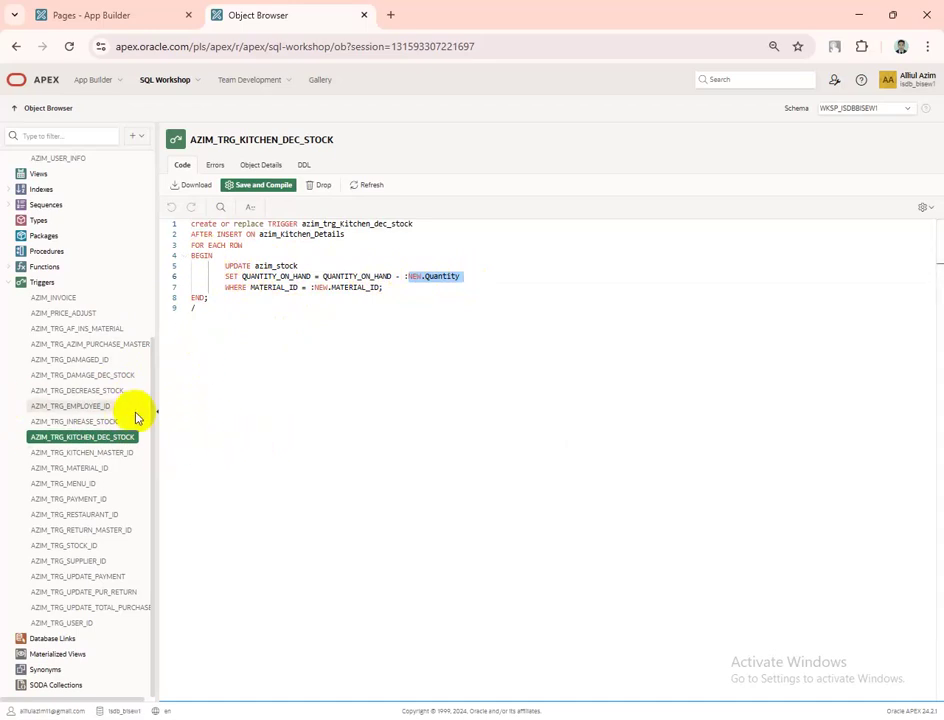
Examine the triggers that update purchase returns, total purchases and payments, plus the supplier ID trigger
left_click(90, 592)
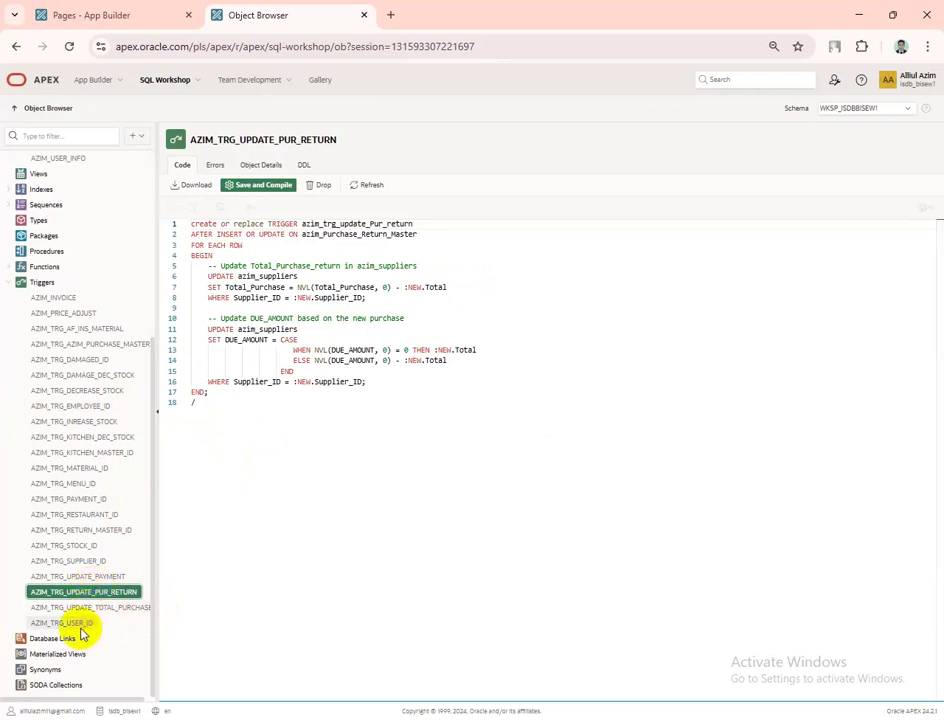
left_click(97, 609)
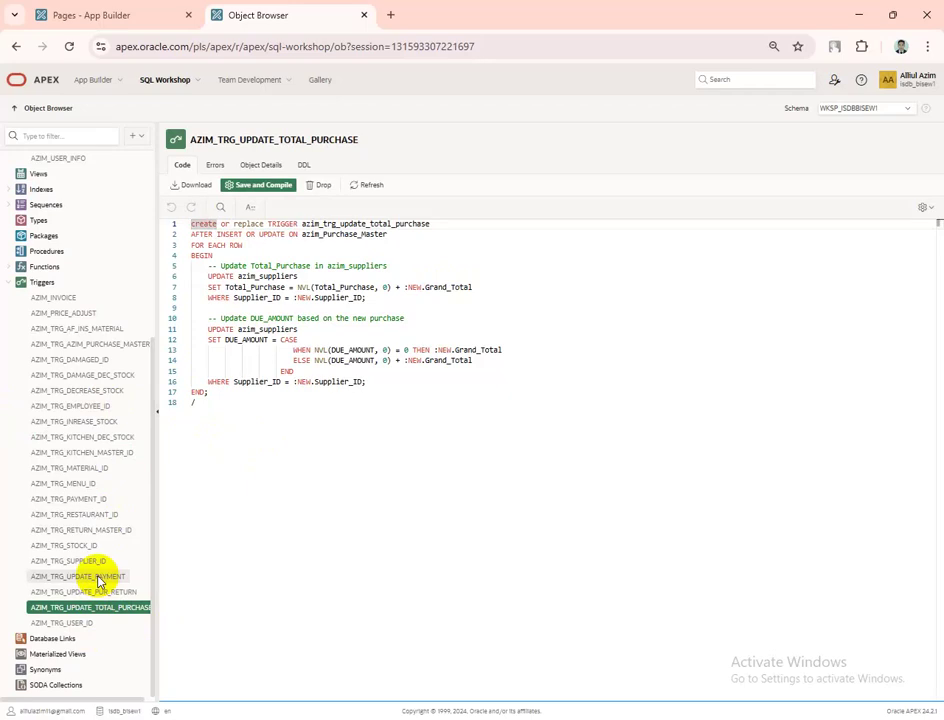
left_click(100, 578)
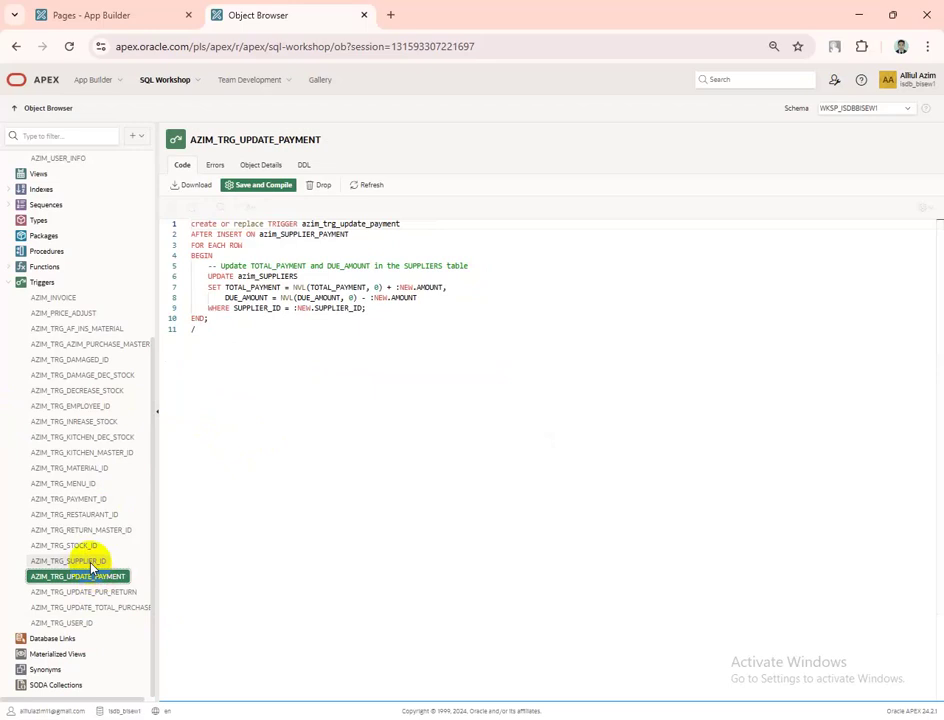
left_click(90, 561)
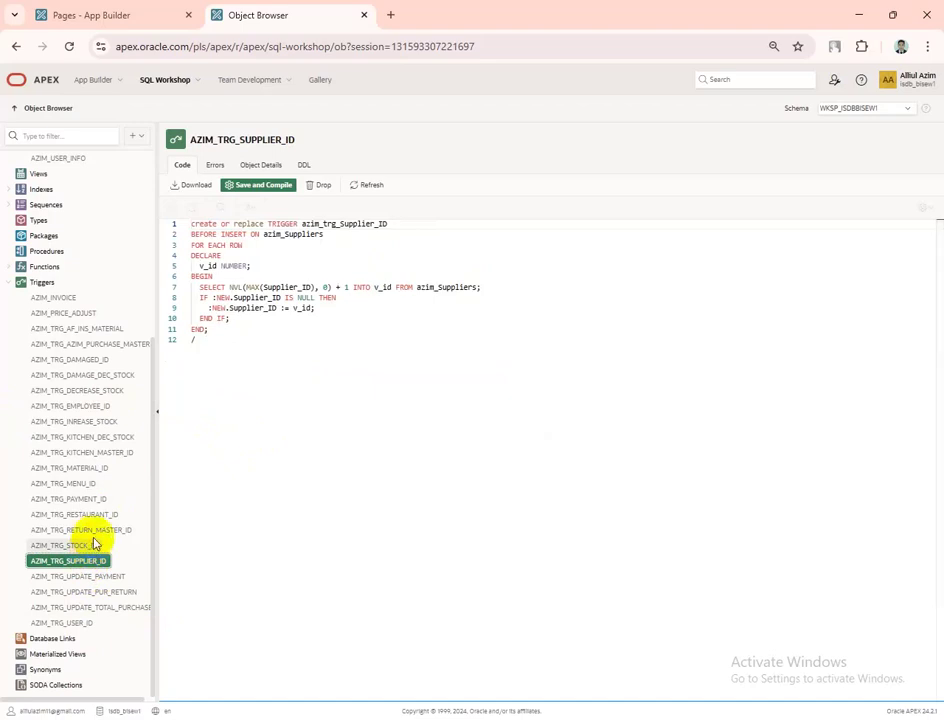
Examine the code of the stock increase trigger, including its purchase details source table and quantity addition
left_click(80, 440)
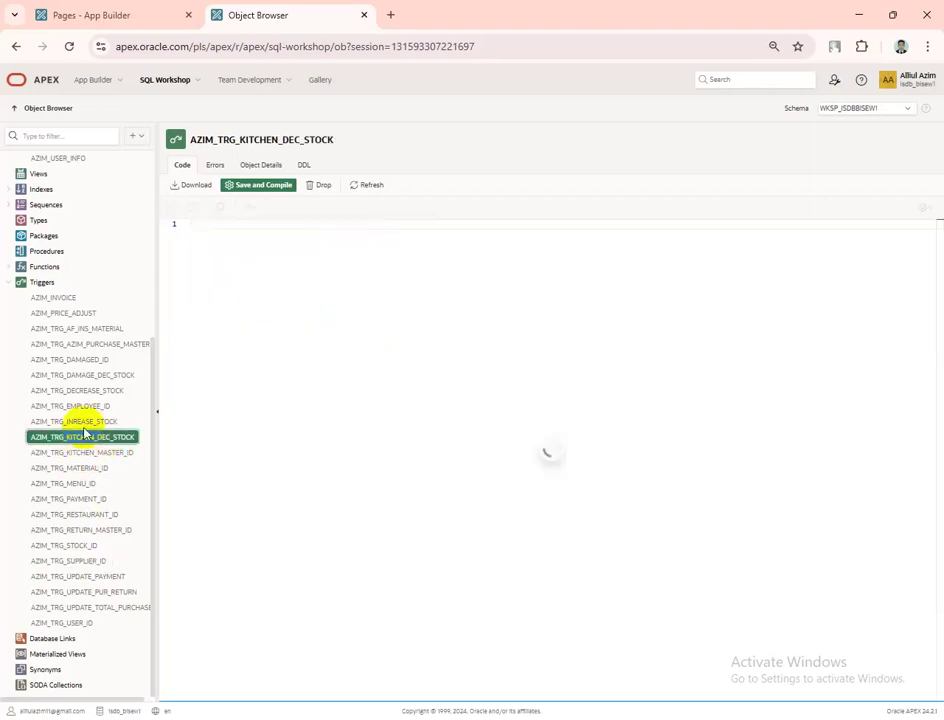
left_click(100, 422)
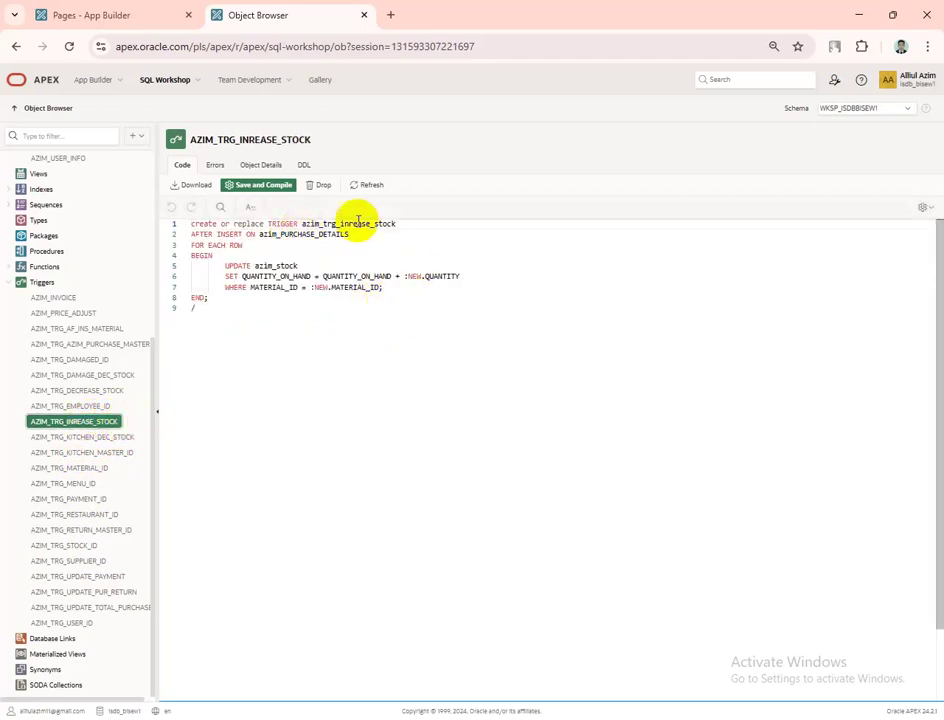
left_click_drag(280, 234, 358, 232)
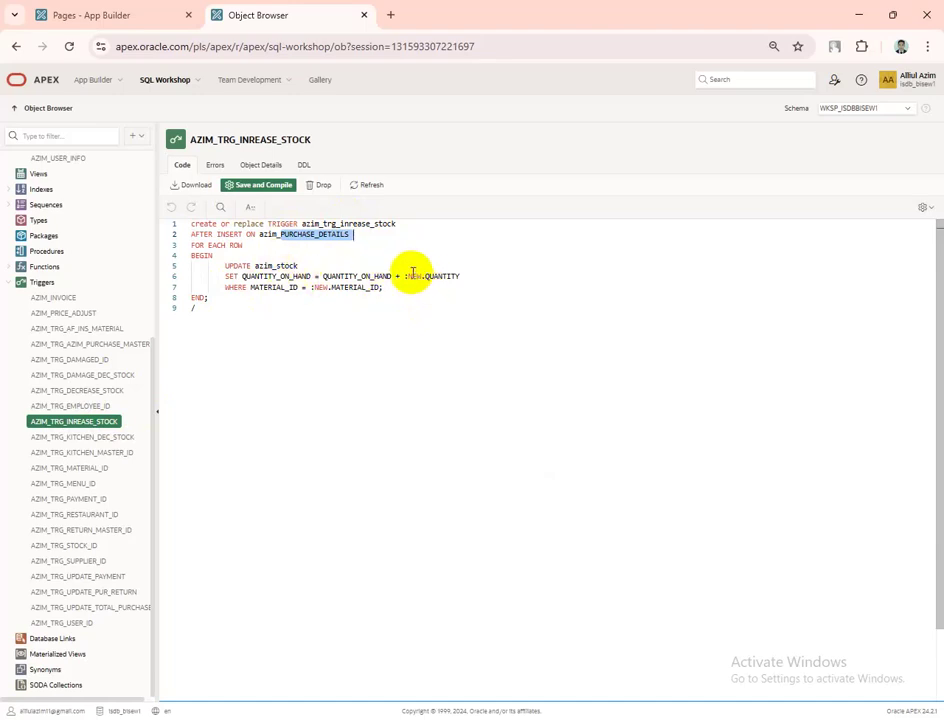
left_click_drag(405, 277, 480, 276)
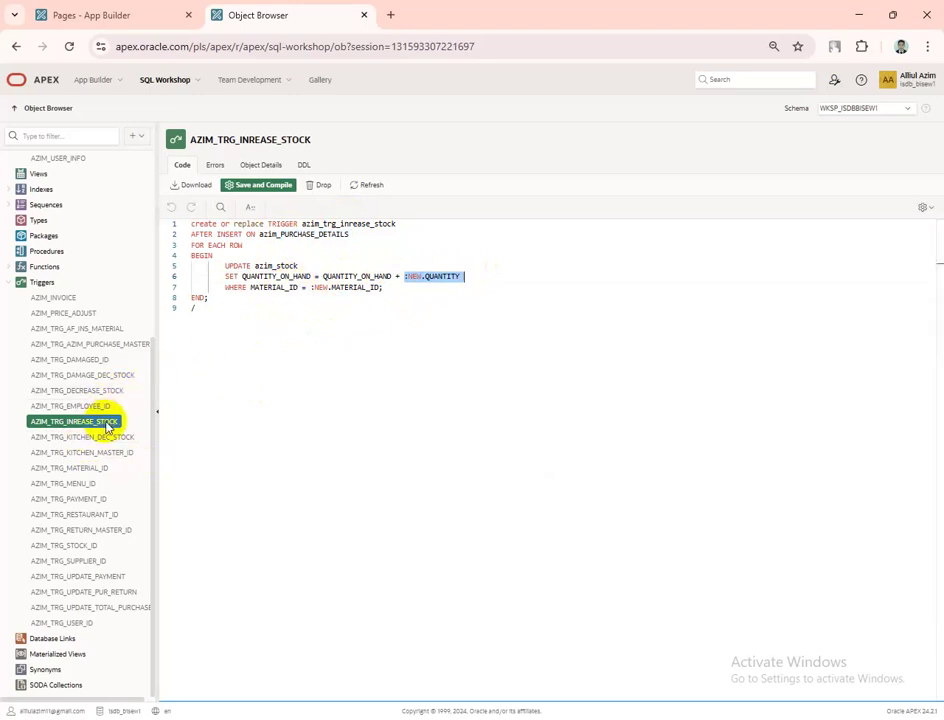
left_click_drag(190, 224, 282, 350)
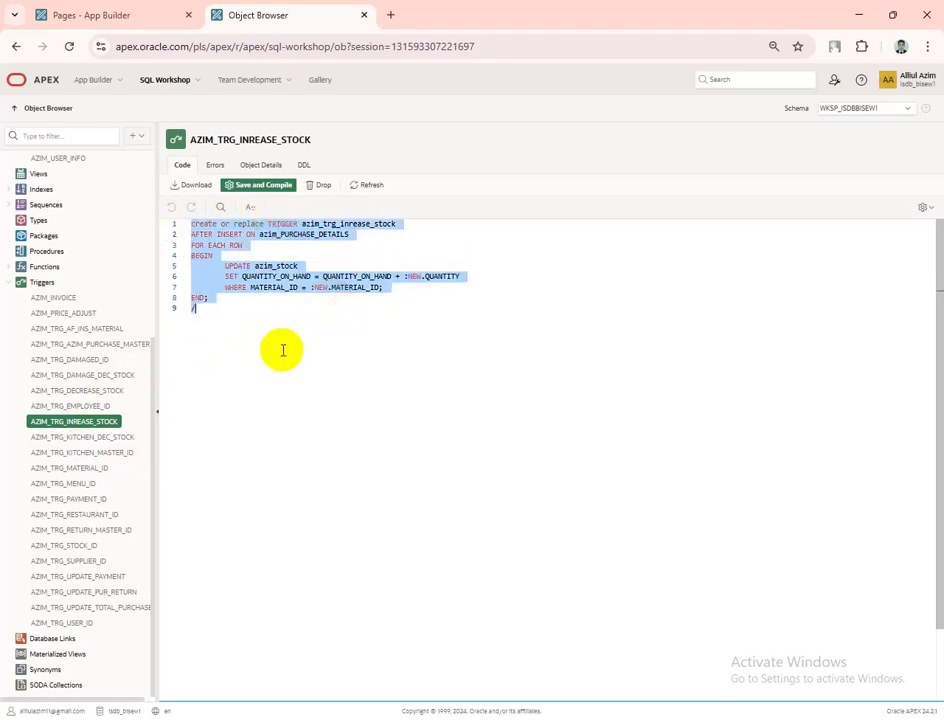
Review the damage, purchase return and kitchen stock triggers again and close the Object Browser tab
left_click(104, 377)
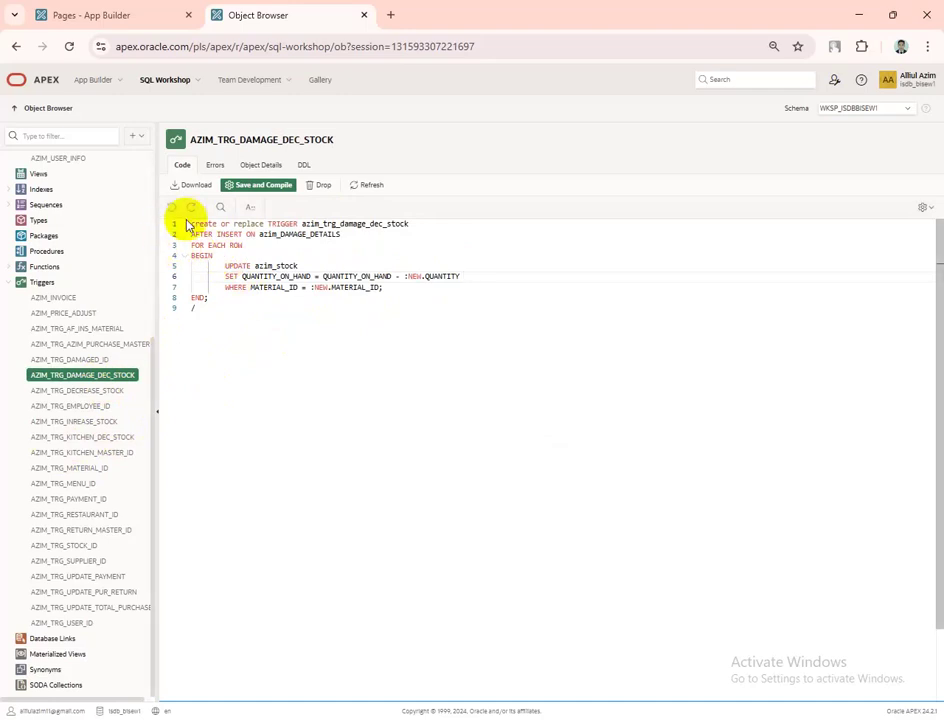
left_click(92, 391)
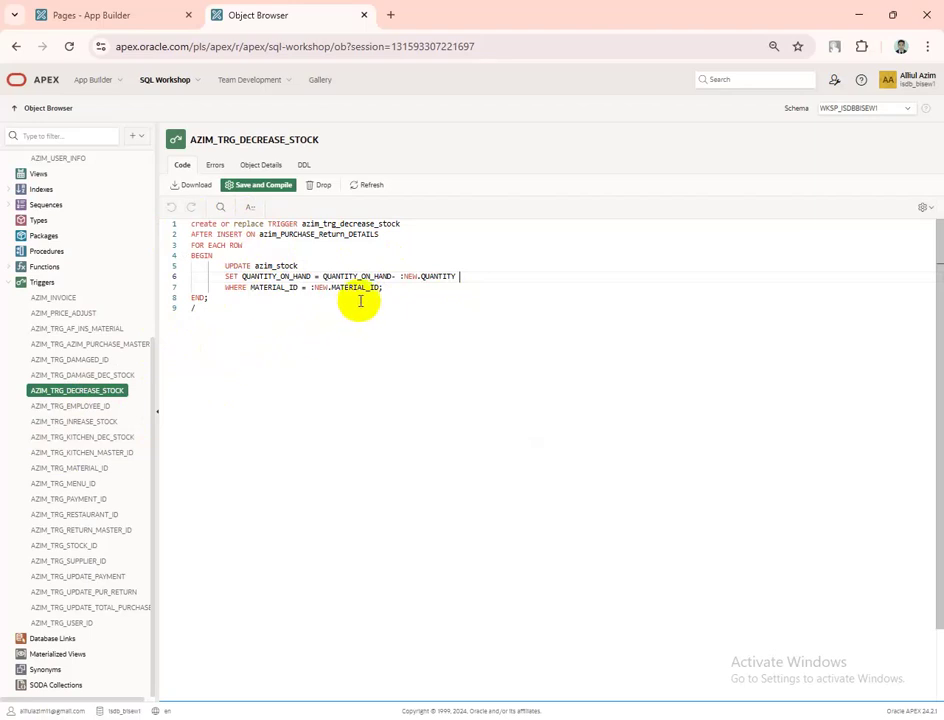
left_click(112, 436)
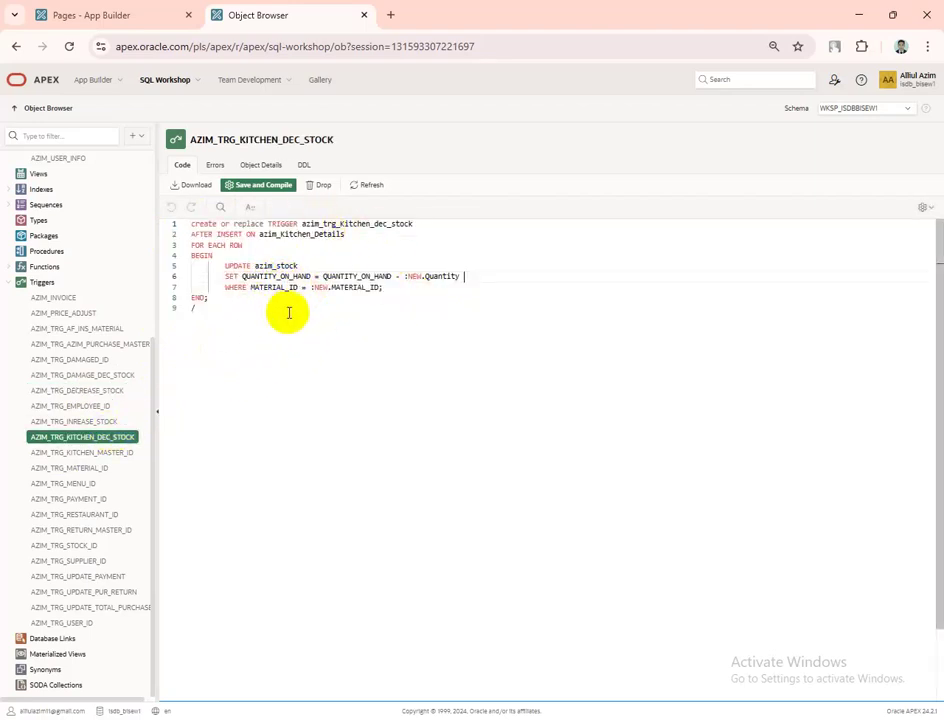
left_click(170, 16)
left_click(363, 16)
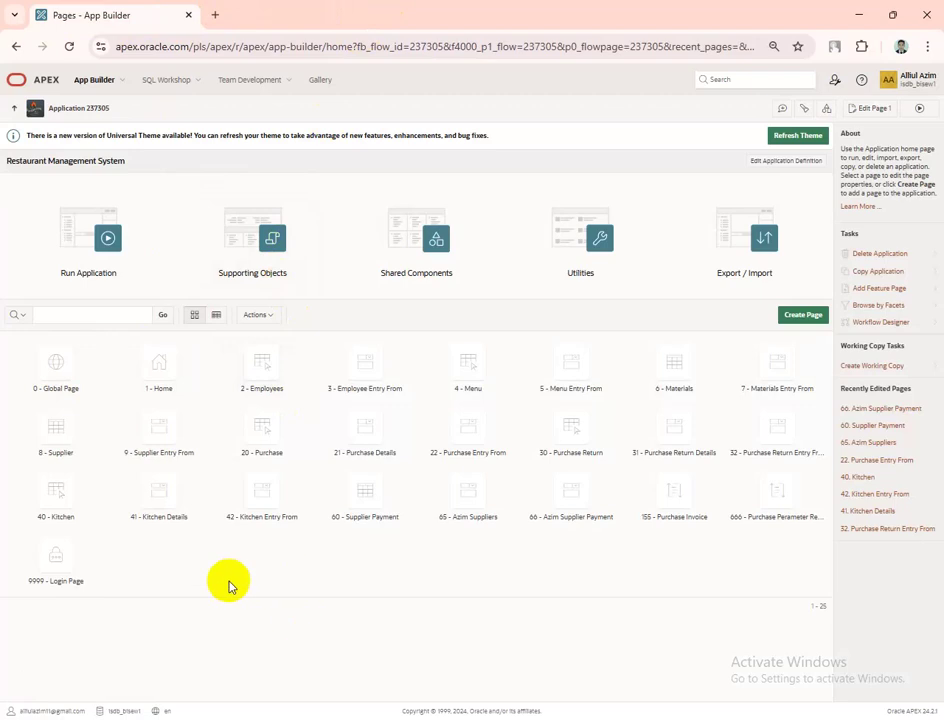
Start creating a new Faceted Search page in the Restaurant Management System application
left_click(800, 316)
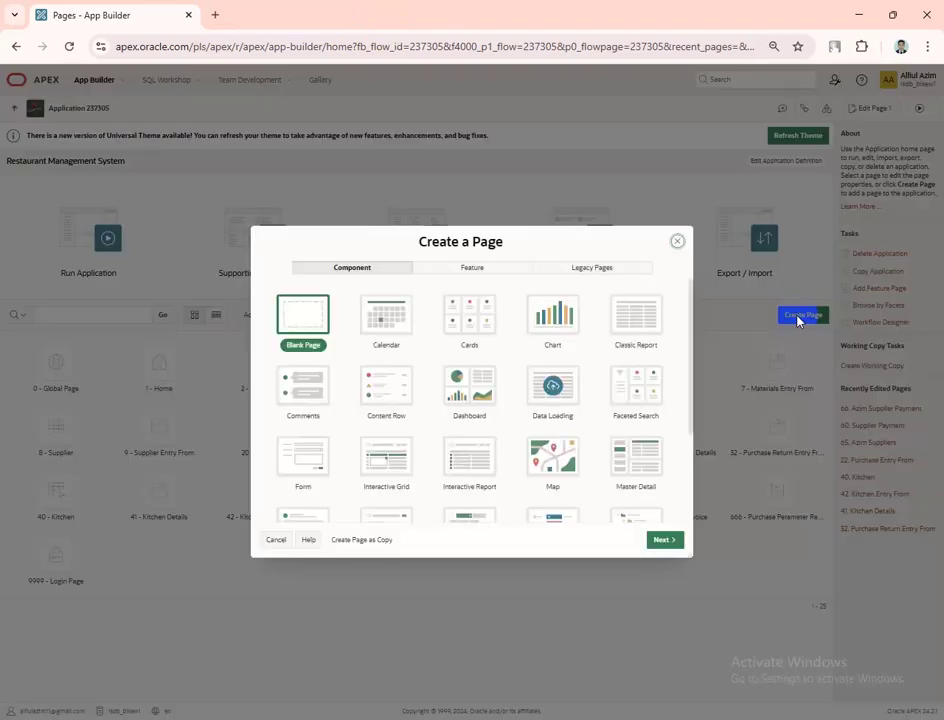
left_click(642, 405)
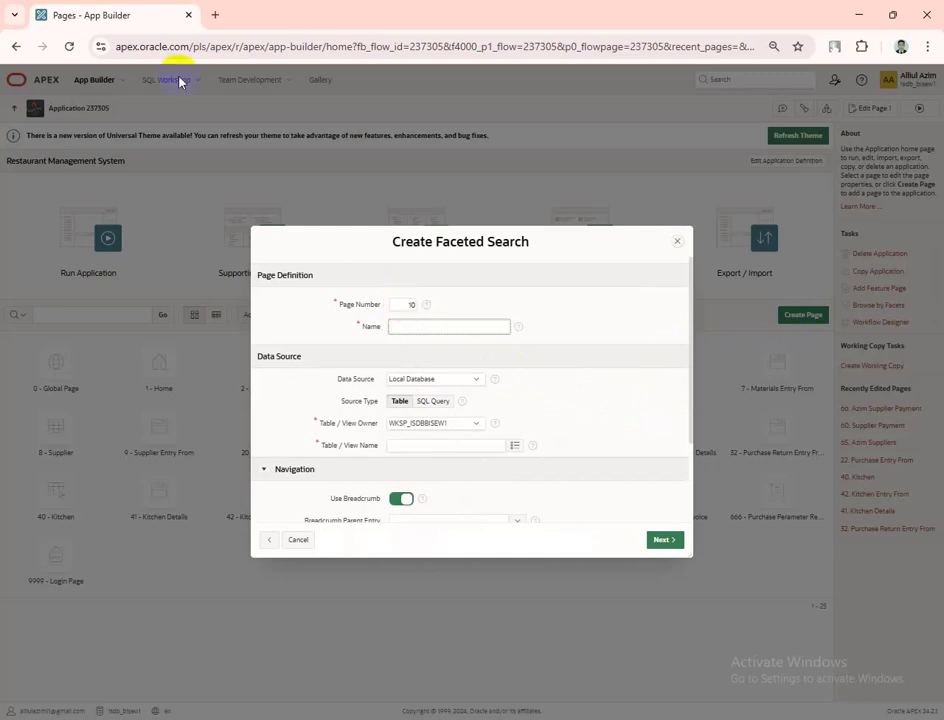
Duplicate the App Builder browser tab, run the application from it and sign in with the prefilled credentials
right_click(123, 18)
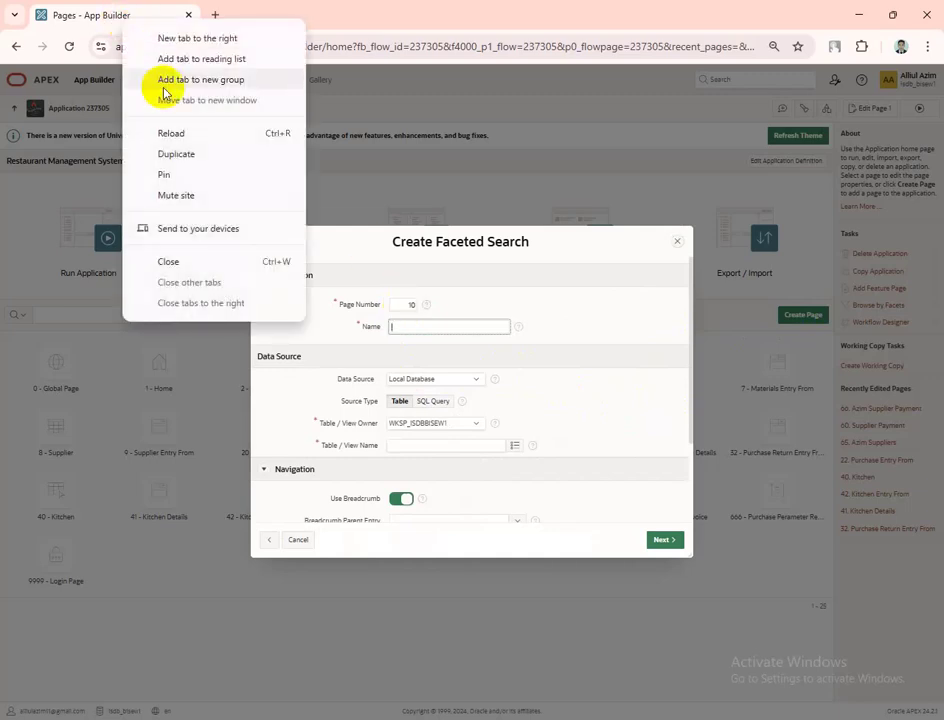
left_click(176, 154)
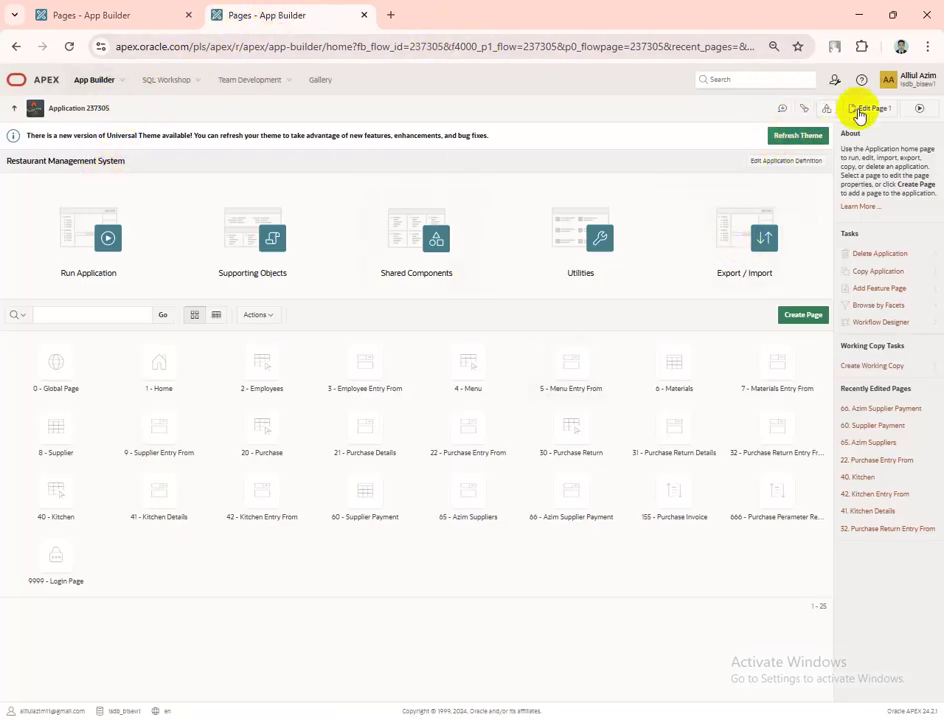
left_click(102, 237)
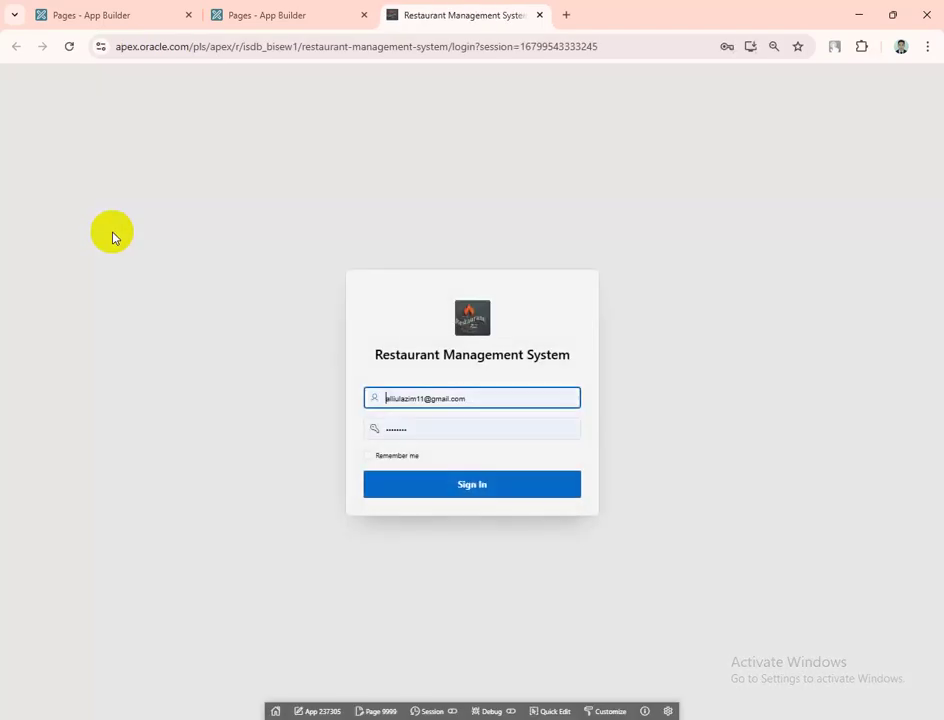
left_click(471, 484)
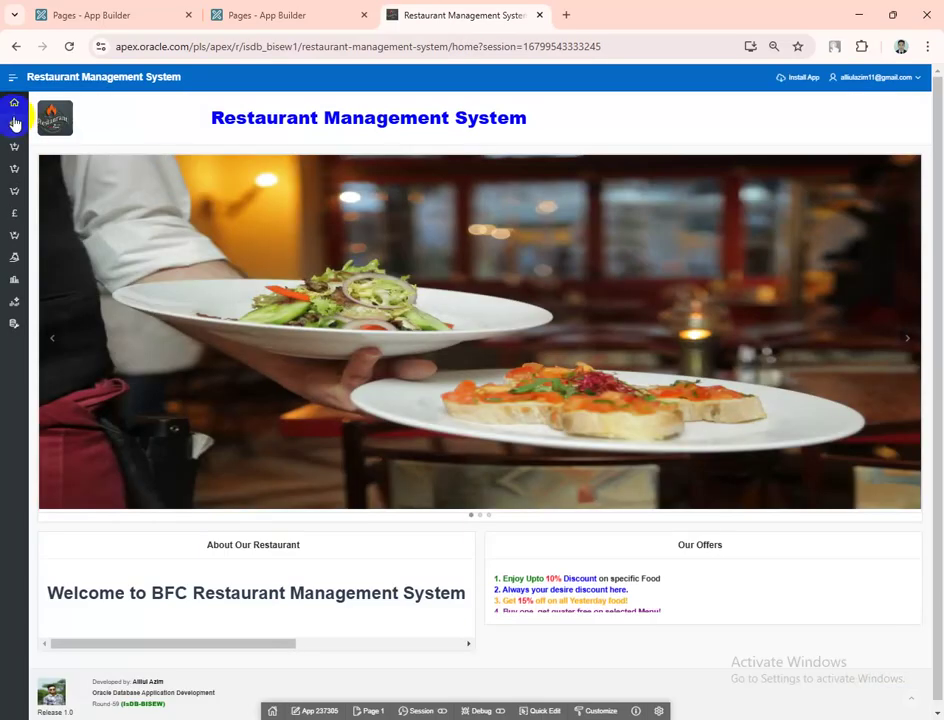
Open the Stock entry of the application's navigation menu to check which page number it targets
left_click(13, 78)
left_click(17, 276)
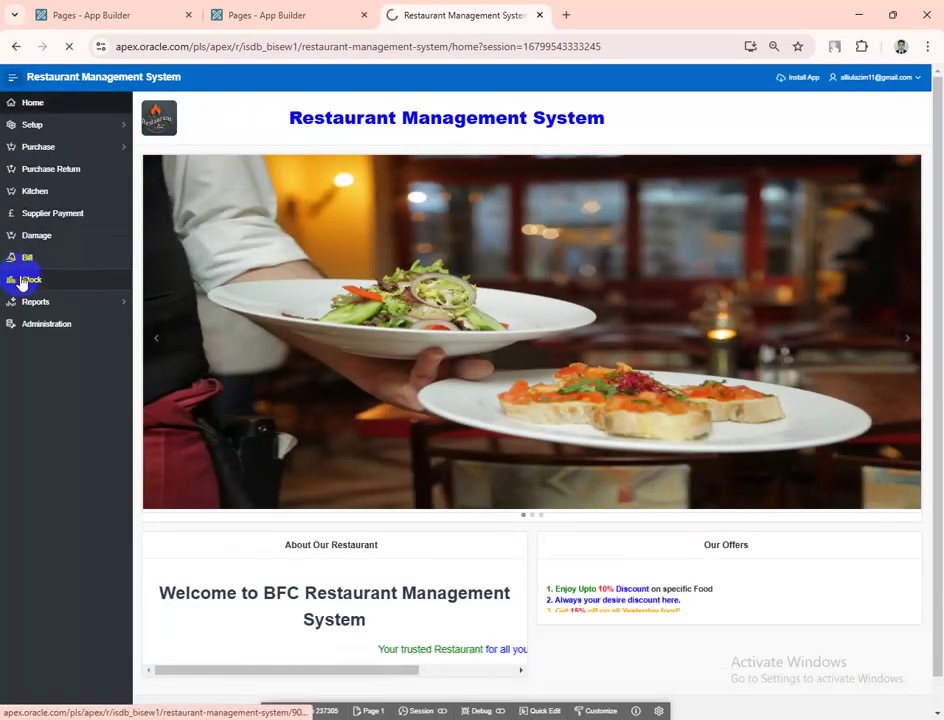
left_click_drag(418, 401, 514, 407)
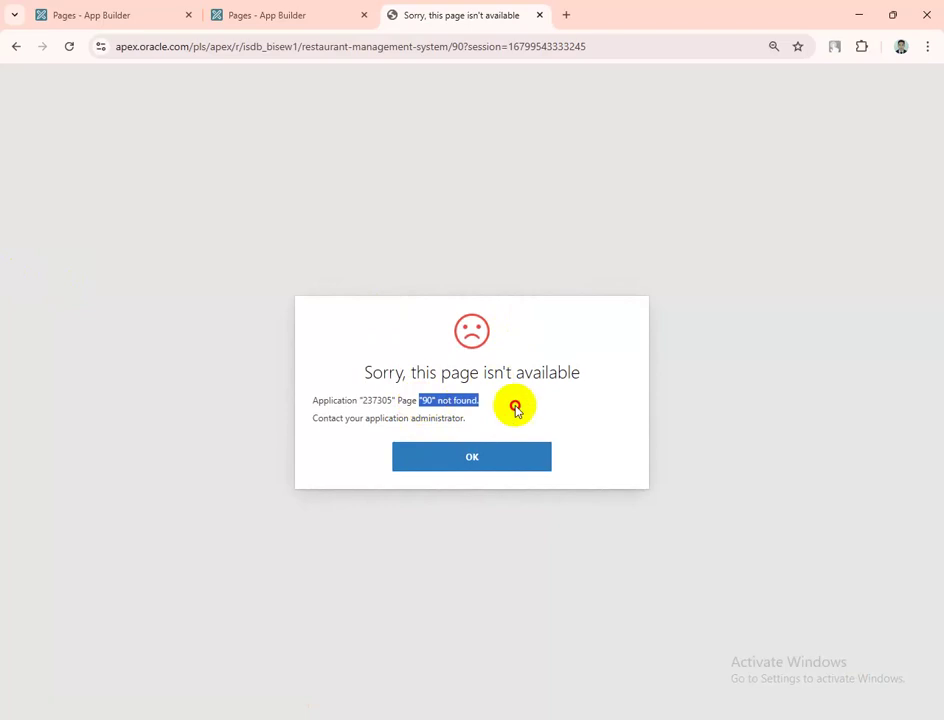
Back in the Create Faceted Search wizard, set page number 90, name Stock On Hand and source table AZIM_STOCK
left_click(110, 14)
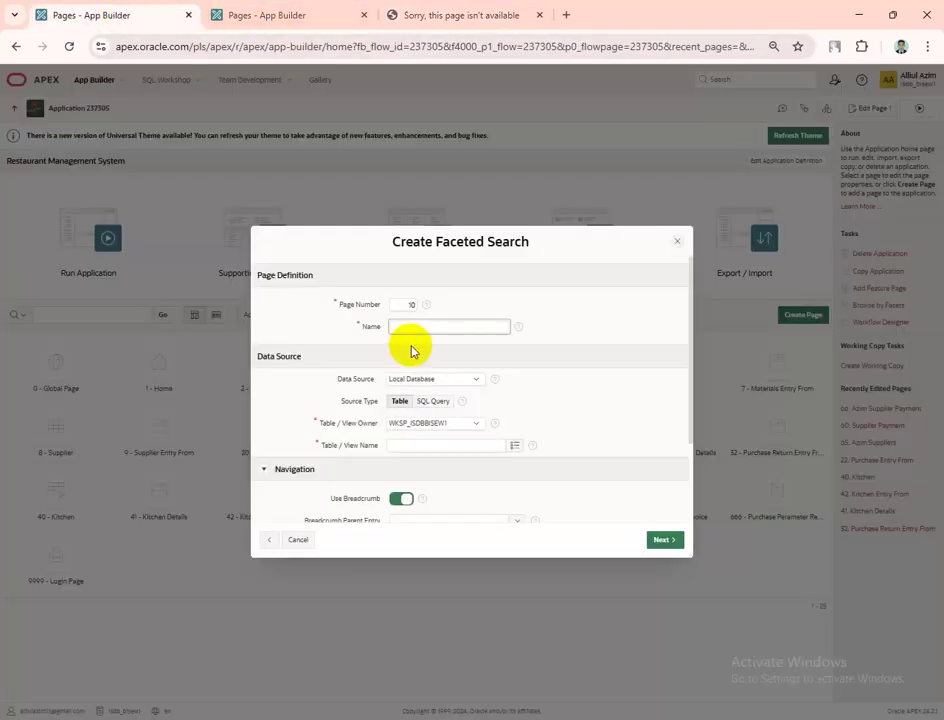
double_click(406, 303)
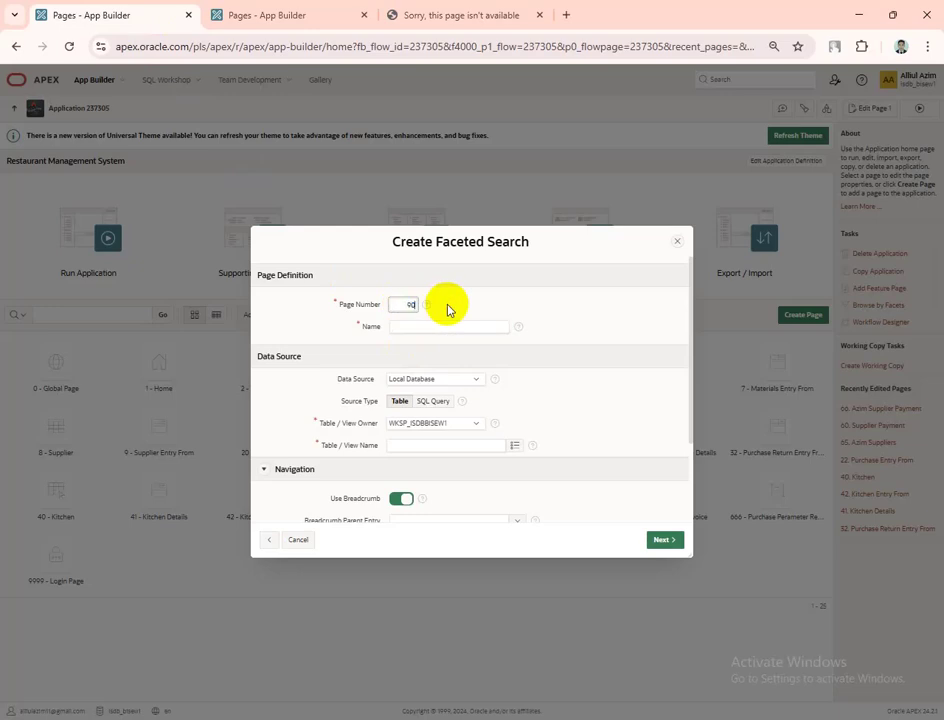
left_click(415, 326)
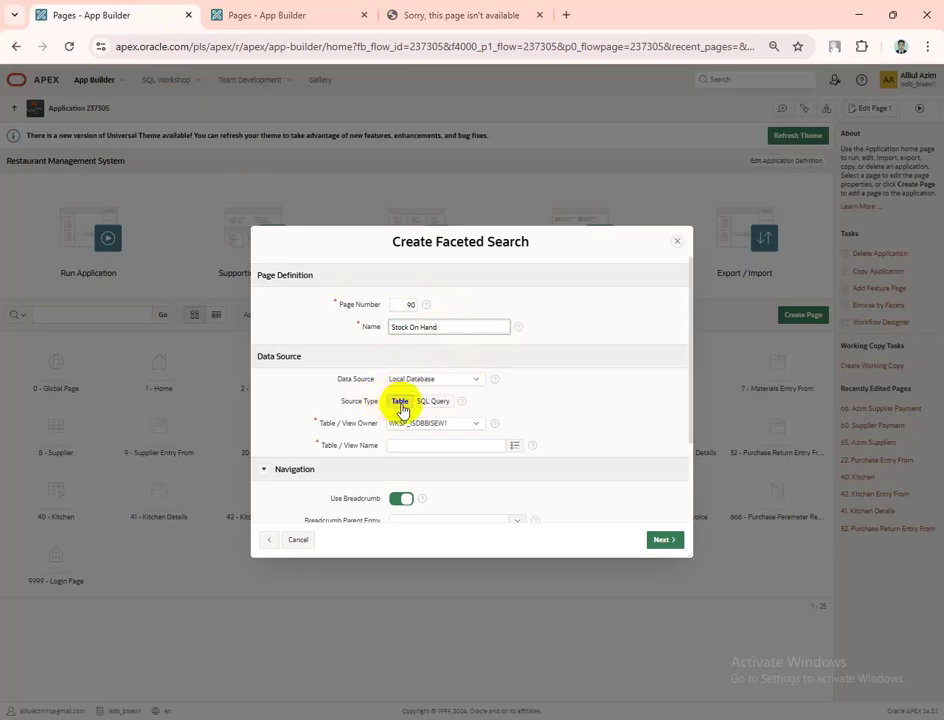
left_click(515, 445)
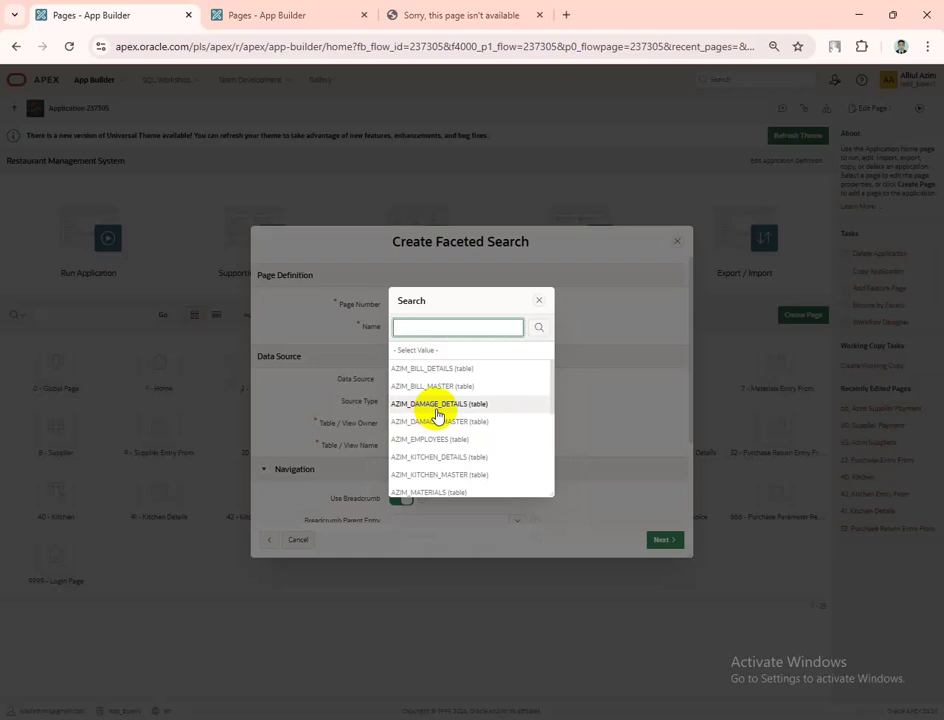
scroll(443, 415, "down", 5)
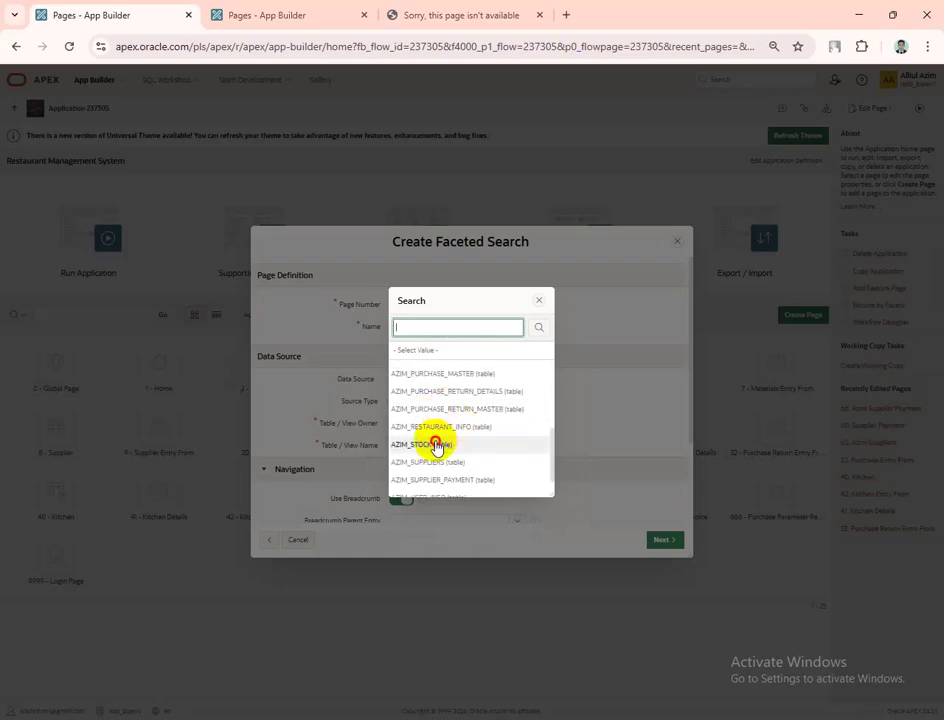
left_click(436, 445)
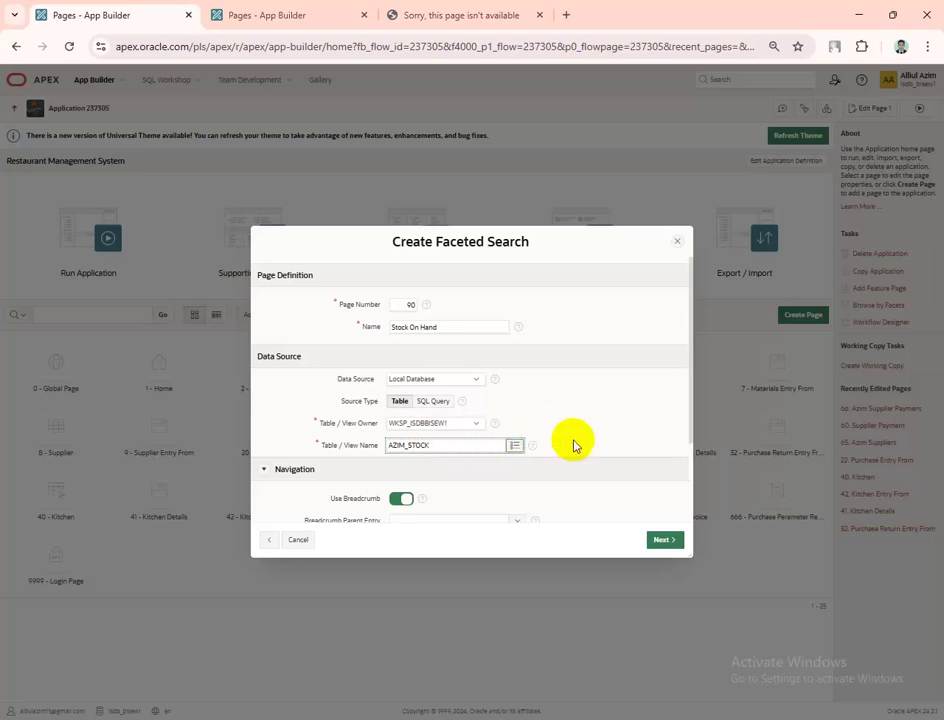
Turn off the breadcrumb for the faceted search page and map its navigation to the existing Stock menu entry
scroll(574, 446, "down", 2)
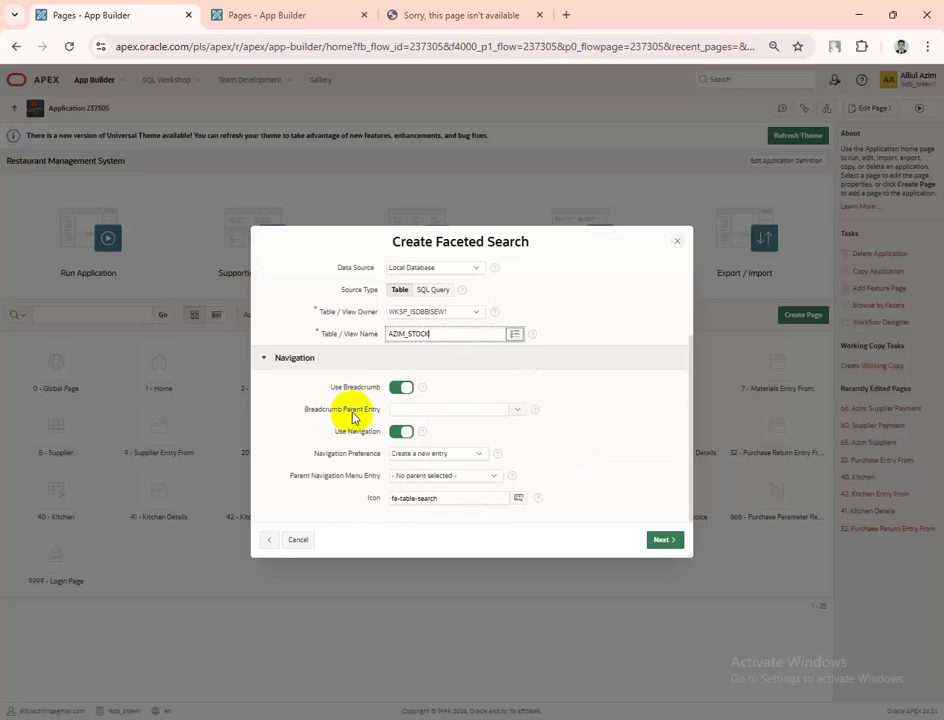
left_click(401, 387)
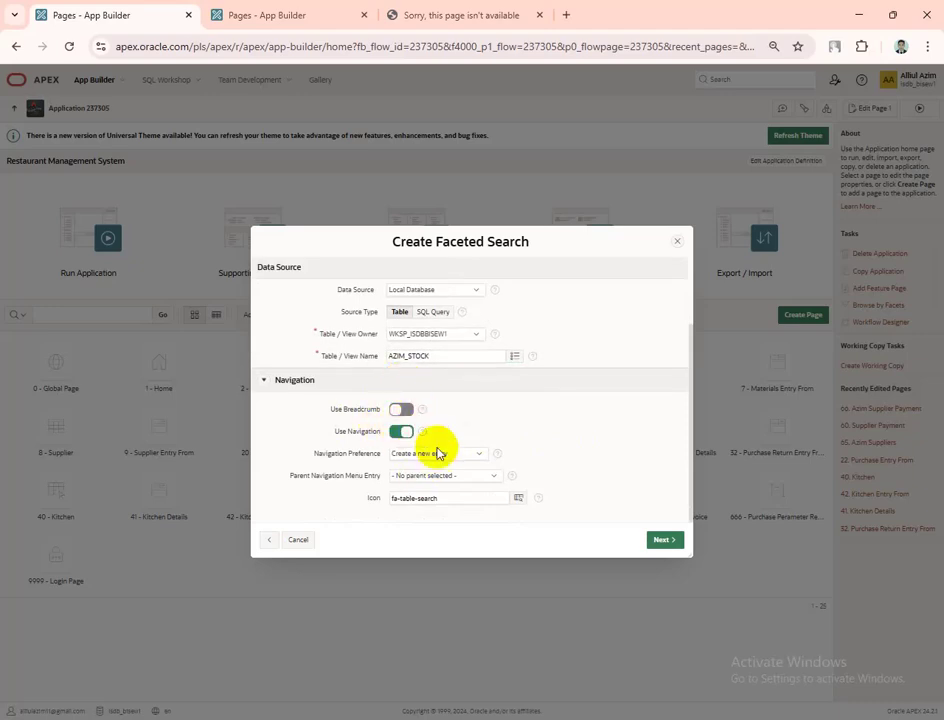
left_click(480, 455)
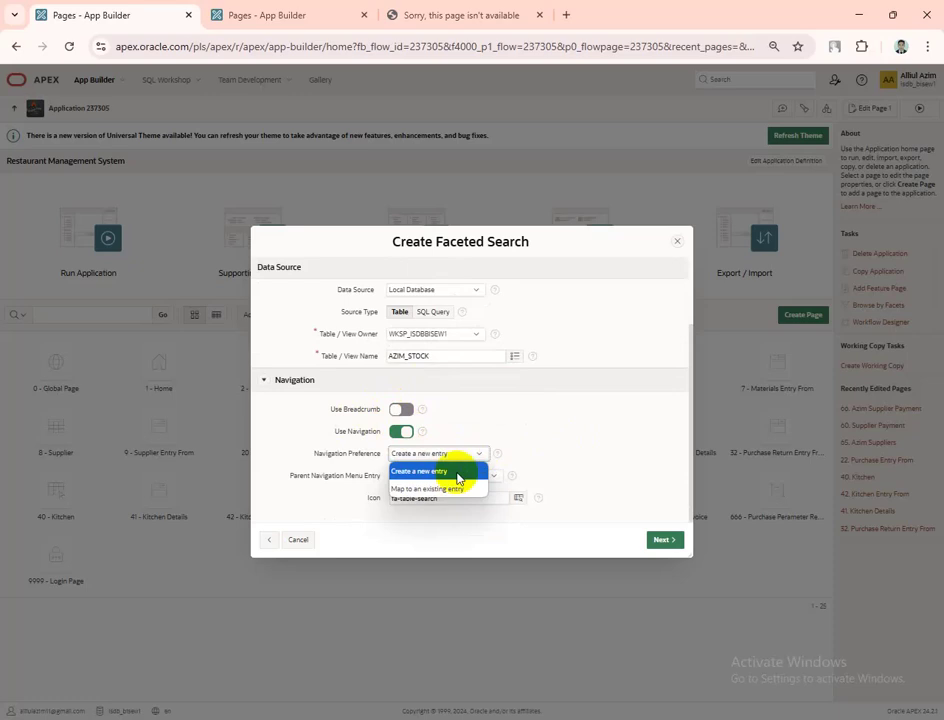
left_click(428, 489)
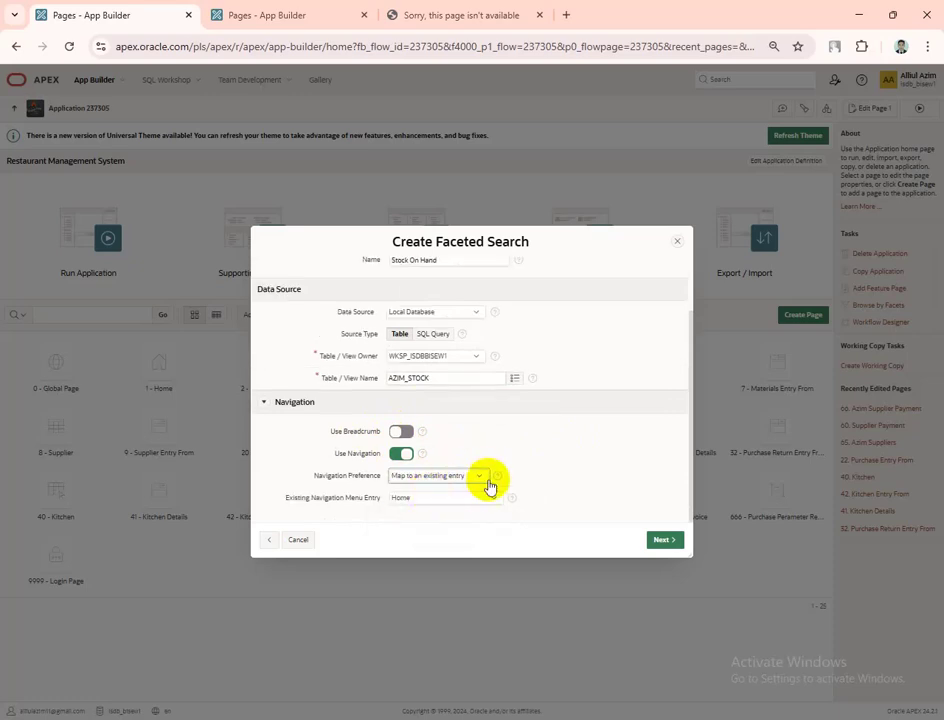
left_click(494, 499)
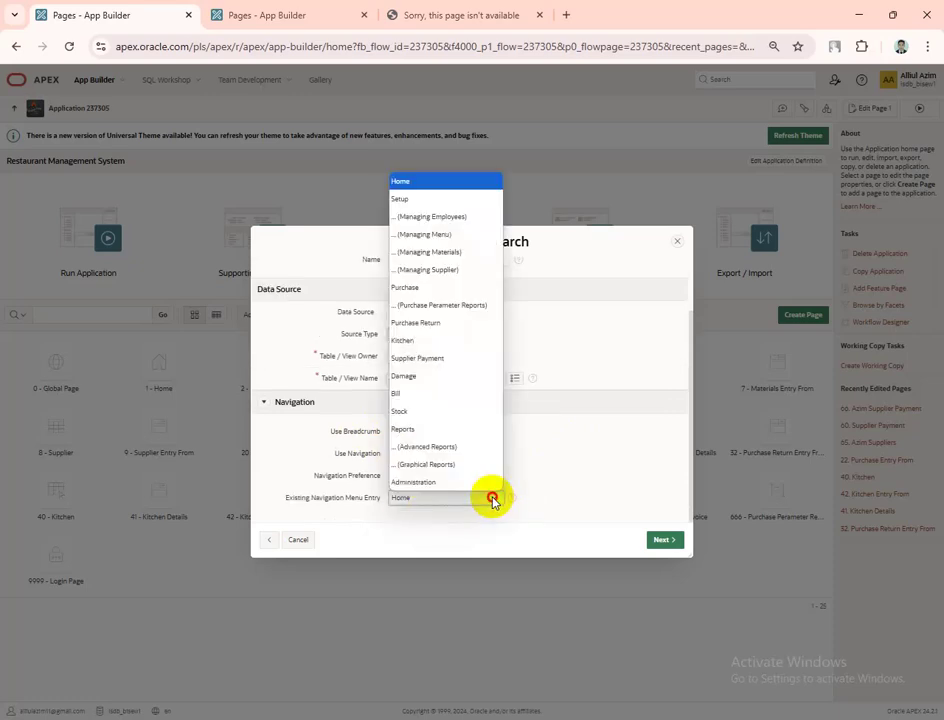
left_click(414, 414)
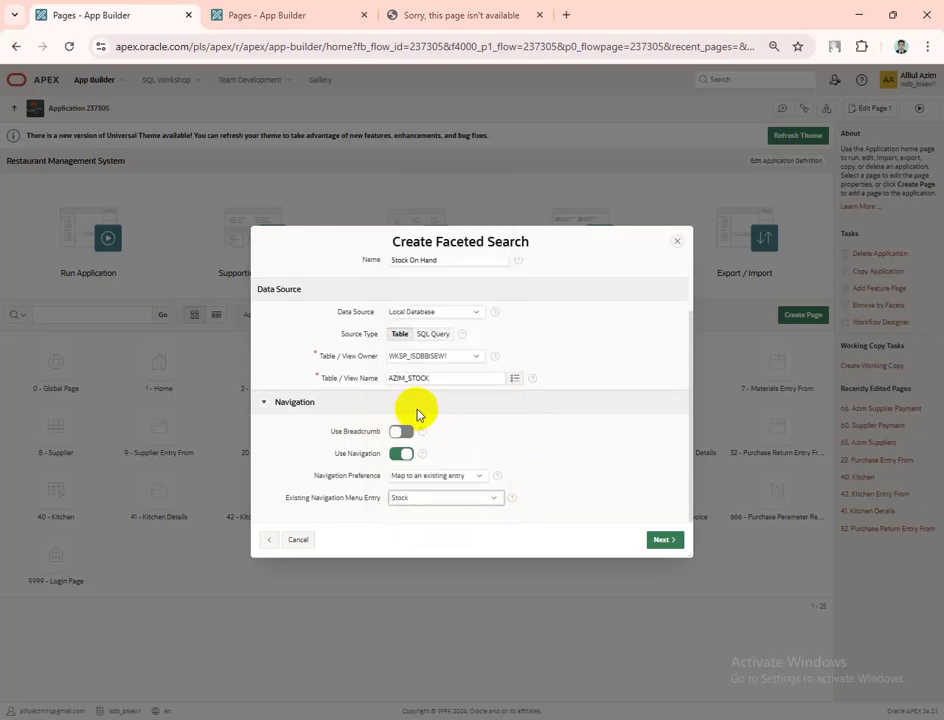
Review the facet columns, create the Stock On Hand page with the Report display, and run it
left_click(666, 542)
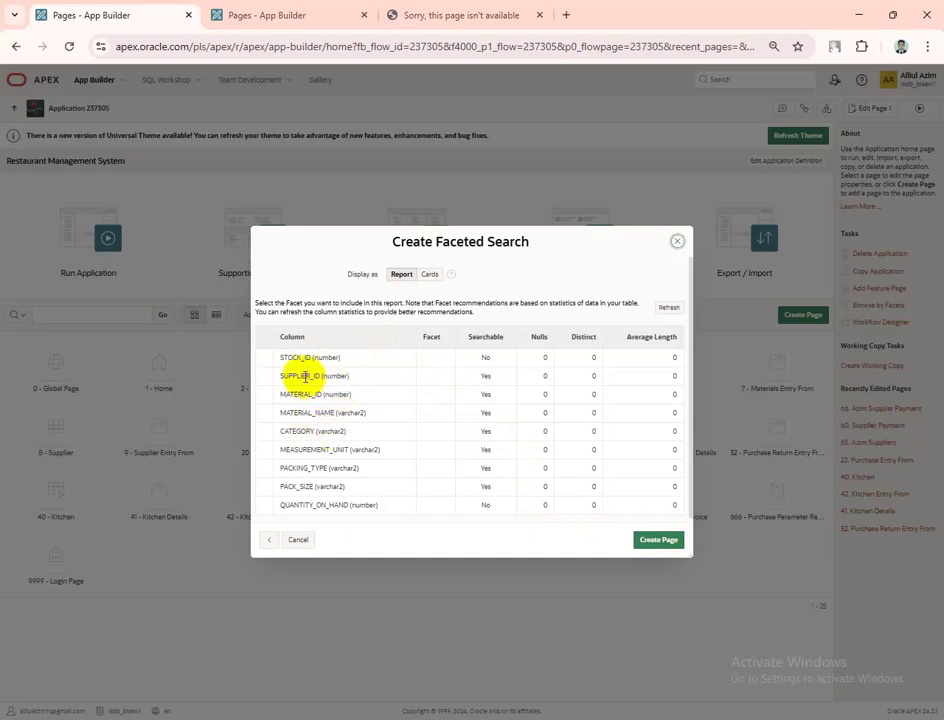
scroll(330, 432, "down", 1)
scroll(330, 495, "up", 1)
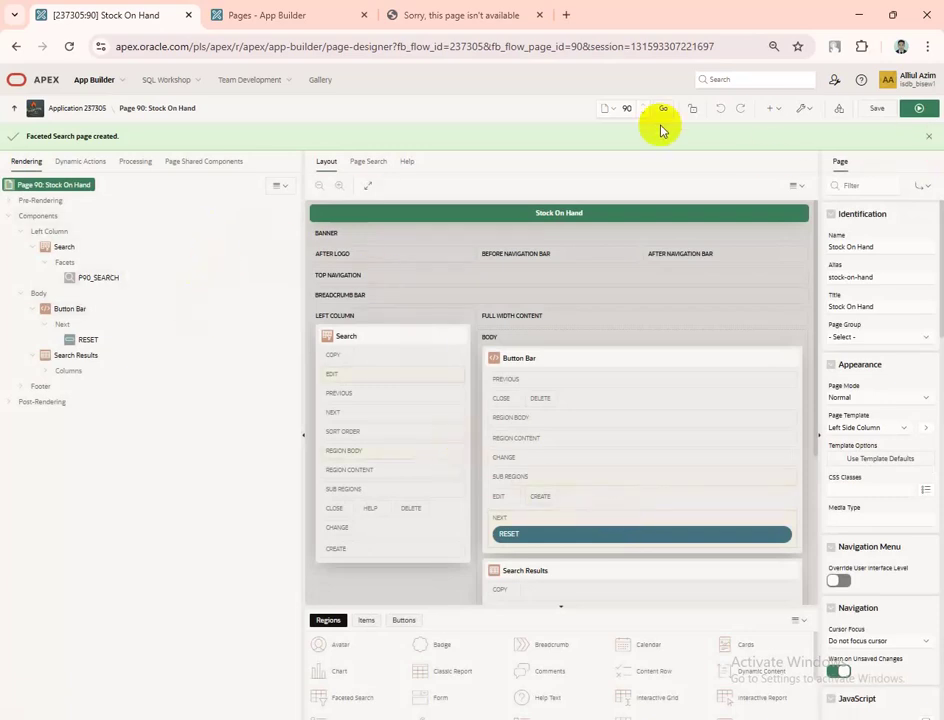
left_click(919, 108)
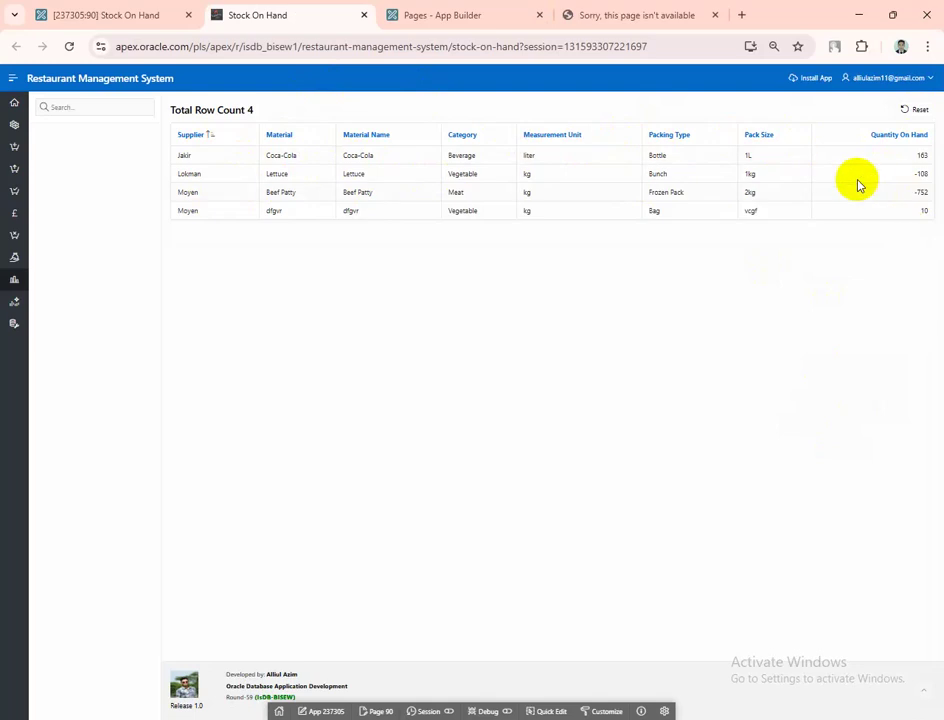
Examine the Quantity On Hand column of the stock report and sort the rows by material name, then by category
left_click_drag(923, 155, 840, 207)
left_click(851, 244)
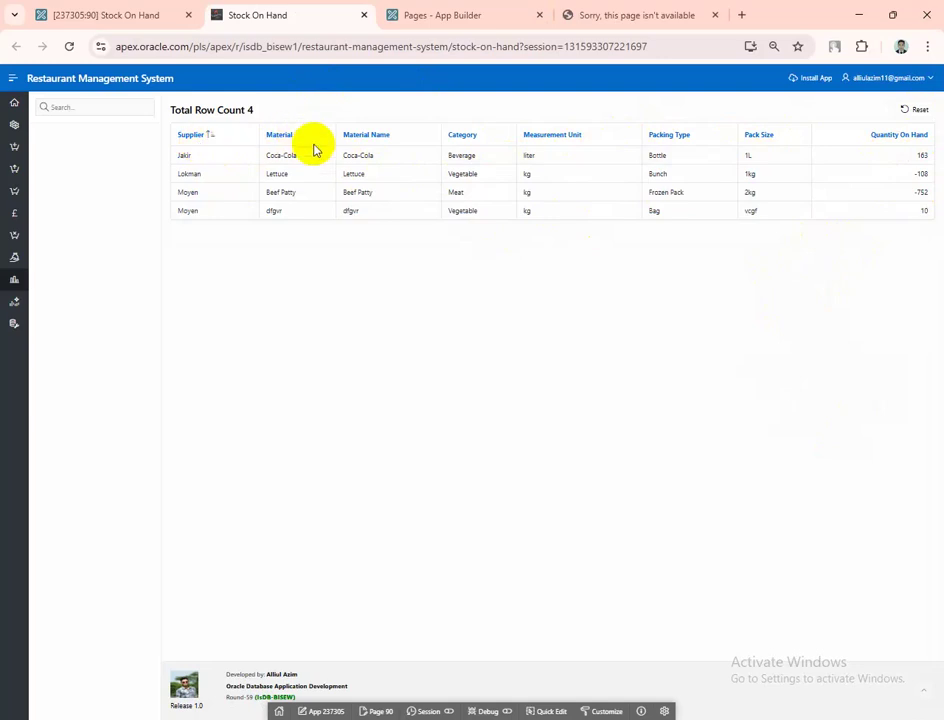
left_click(388, 143)
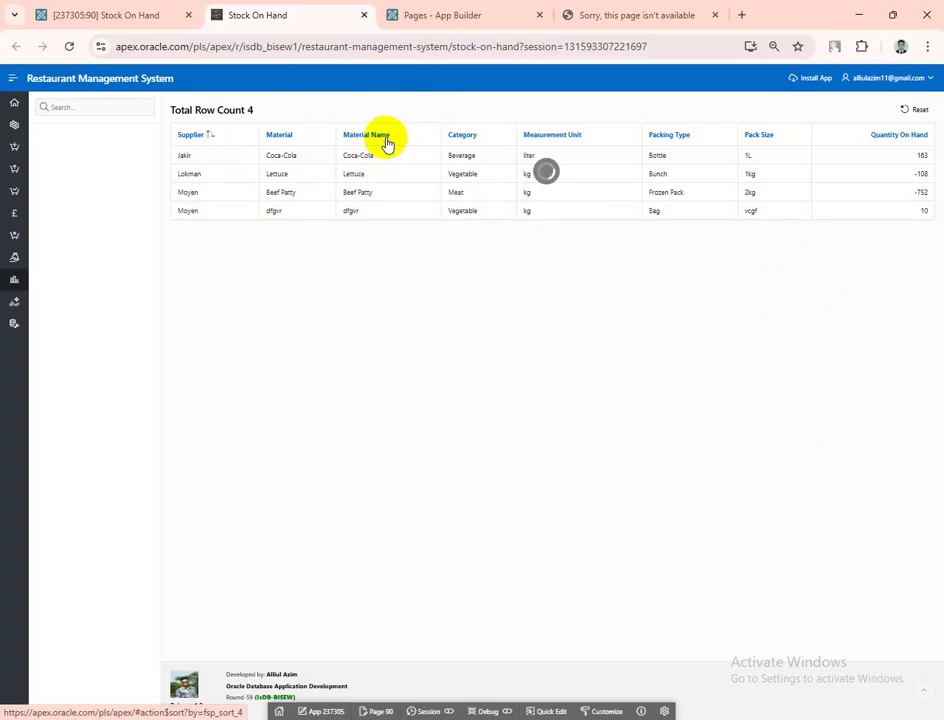
left_click(476, 141)
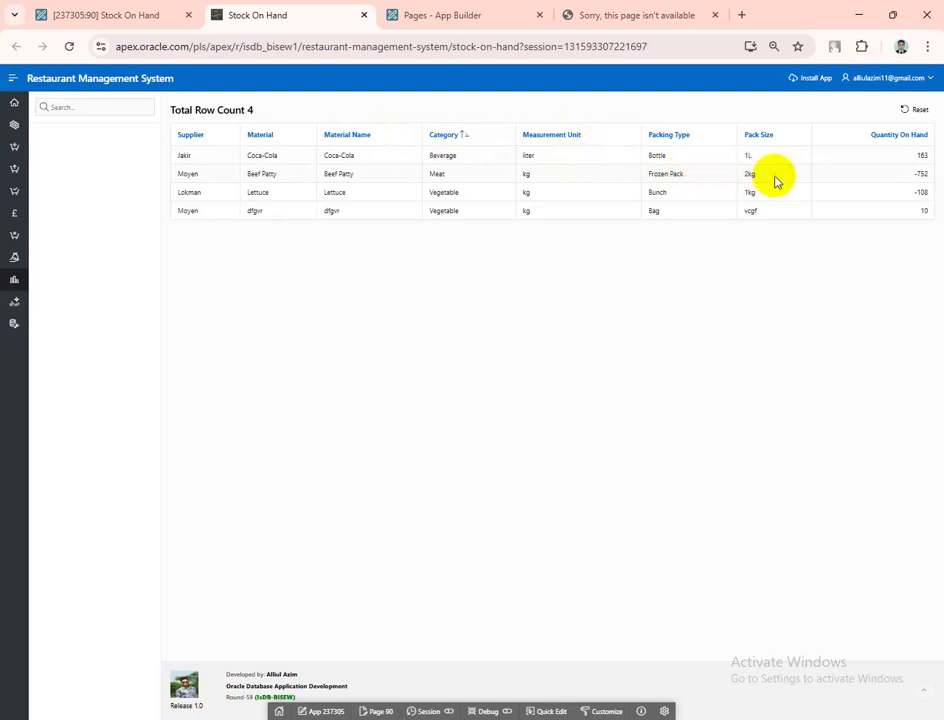
Examine the Beef Patty quantity and the supplier and category values of the Coca-Cola row
left_click_drag(917, 173, 920, 178)
left_click(895, 176)
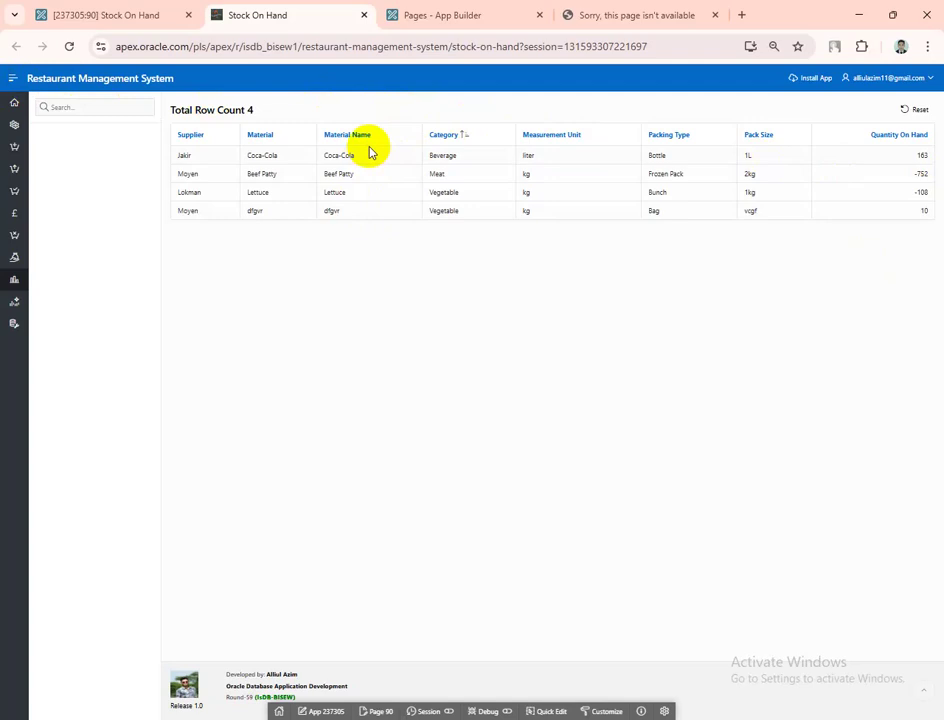
double_click(183, 154)
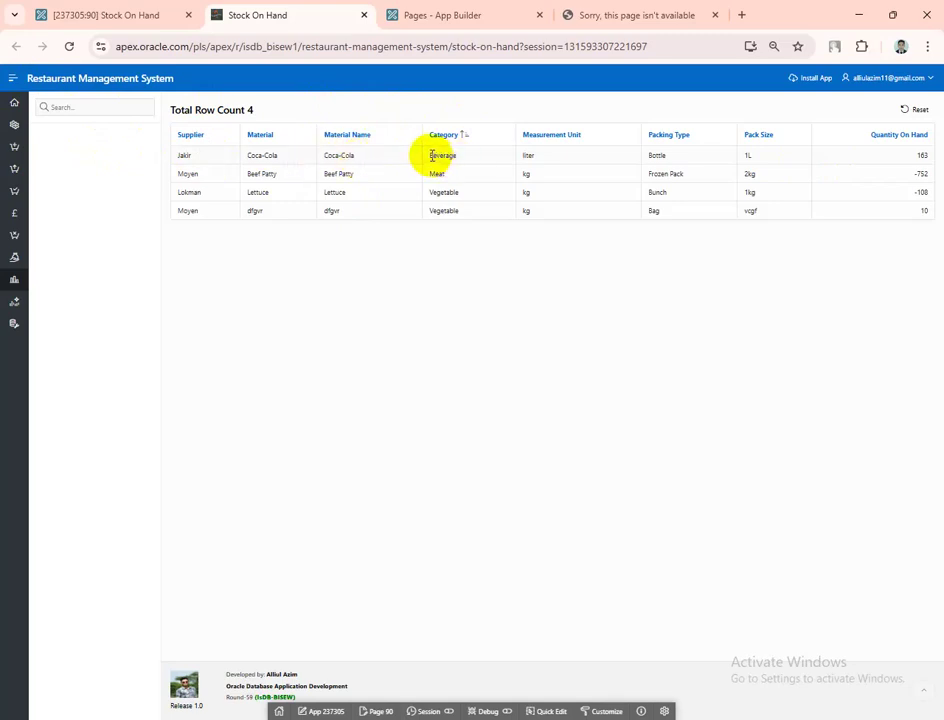
left_click_drag(424, 155, 467, 160)
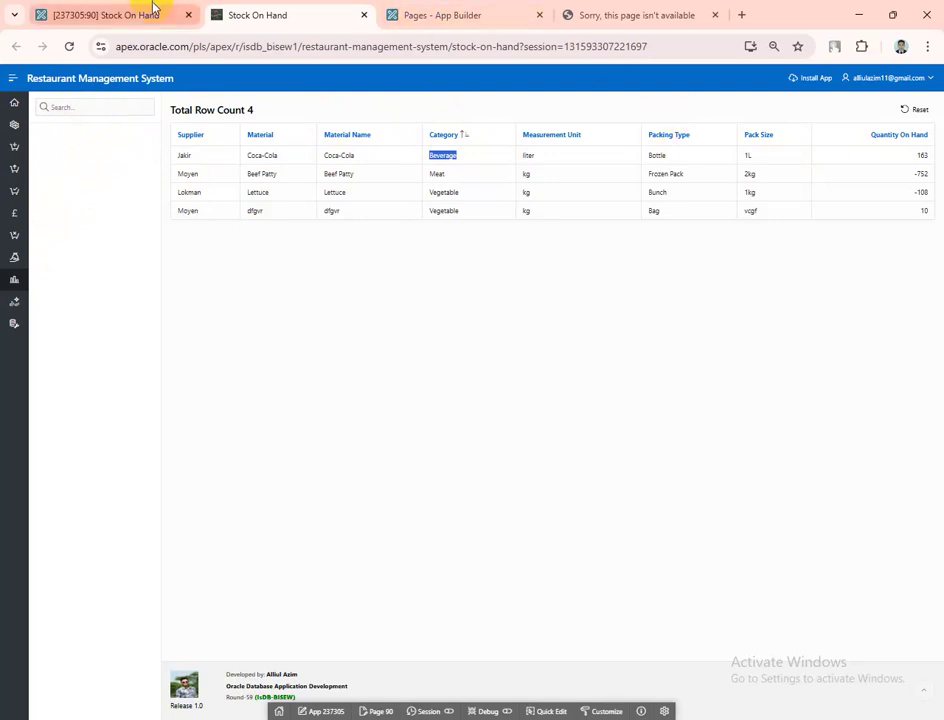
Close the unavailable-page and duplicate App Builder tabs and return to page 90 in Page Designer
left_click(715, 15)
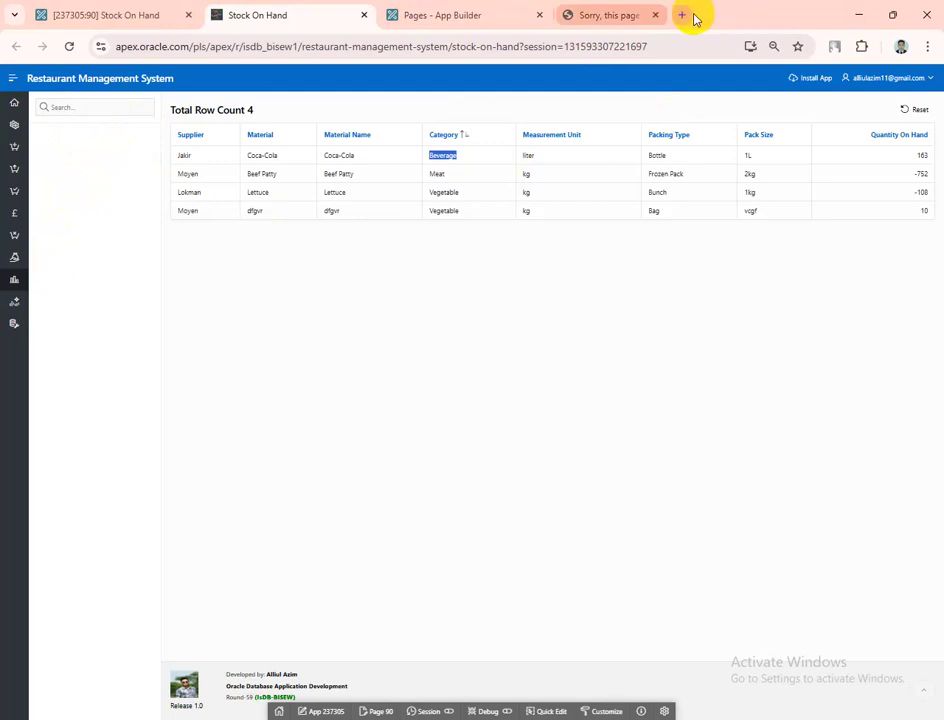
left_click(540, 15)
left_click(100, 17)
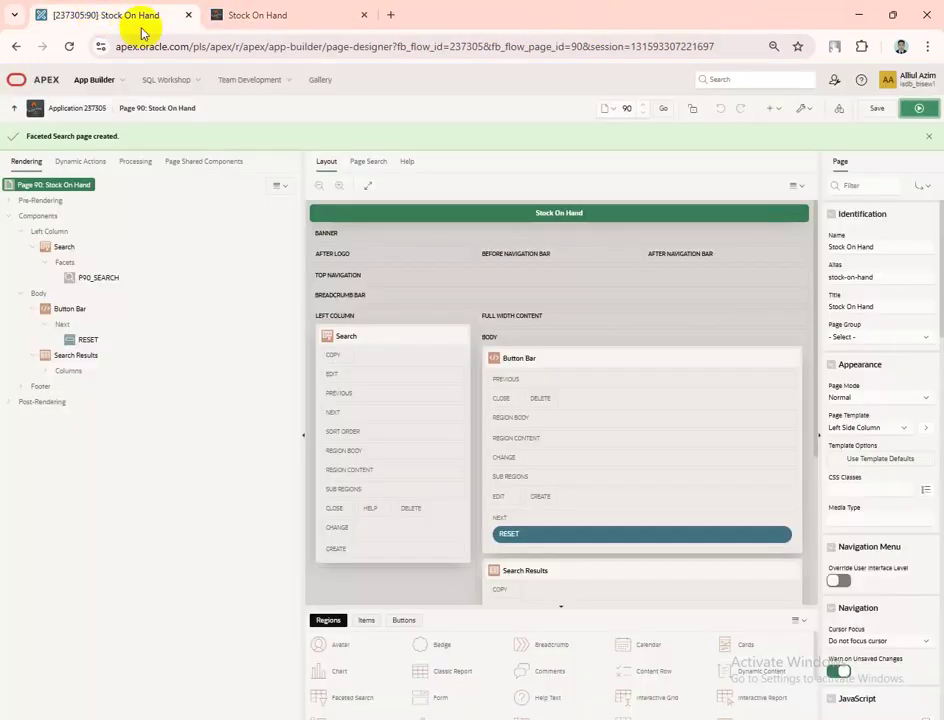
Create two new facets under the Search region of the Stock On Hand page
left_click(67, 263)
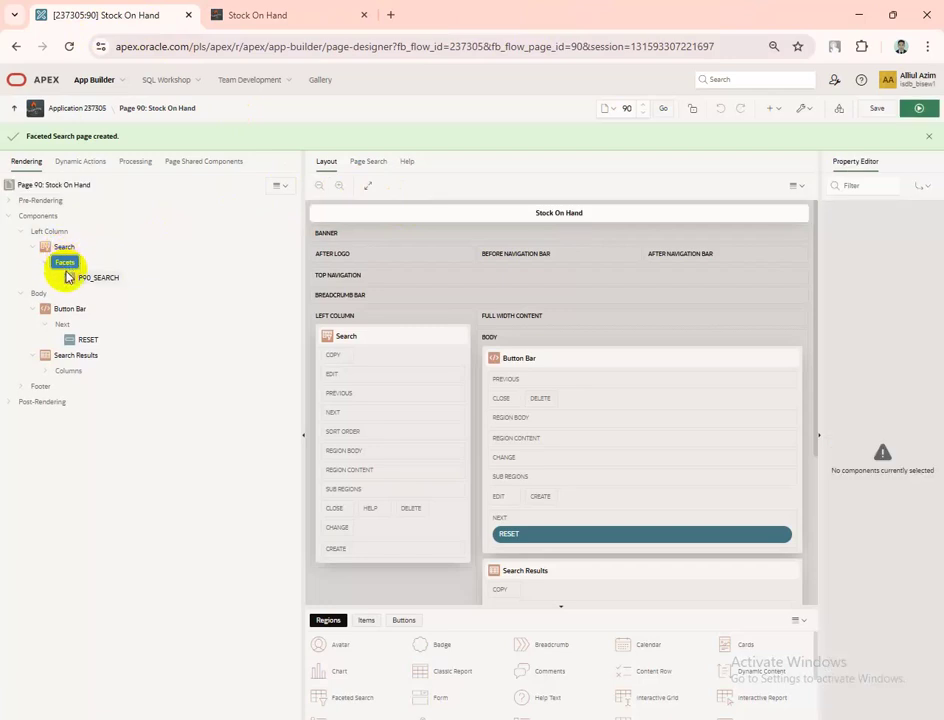
right_click(67, 266)
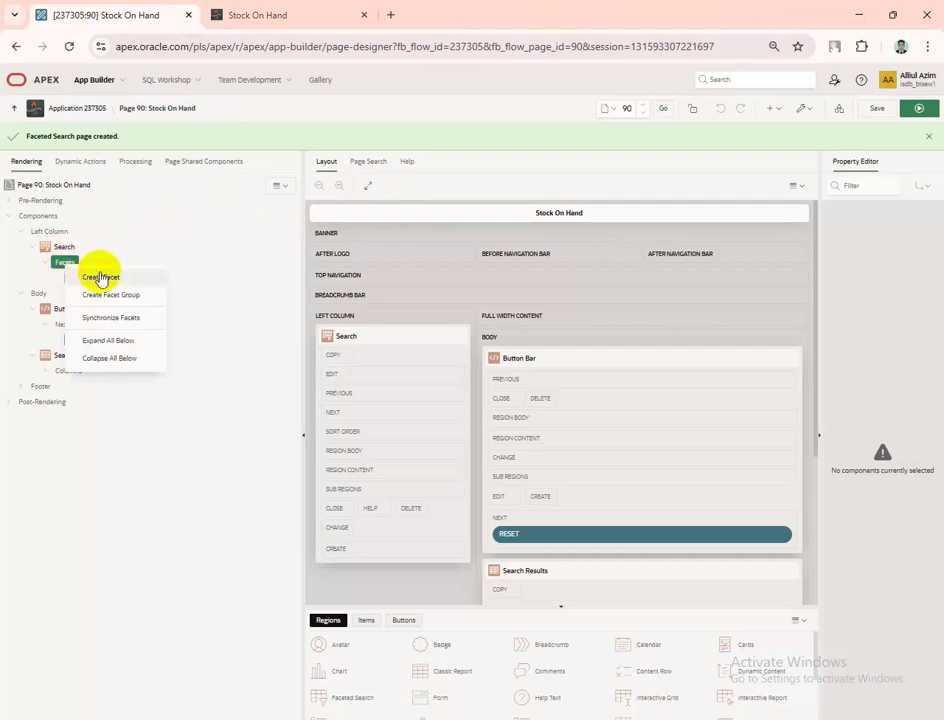
left_click(105, 276)
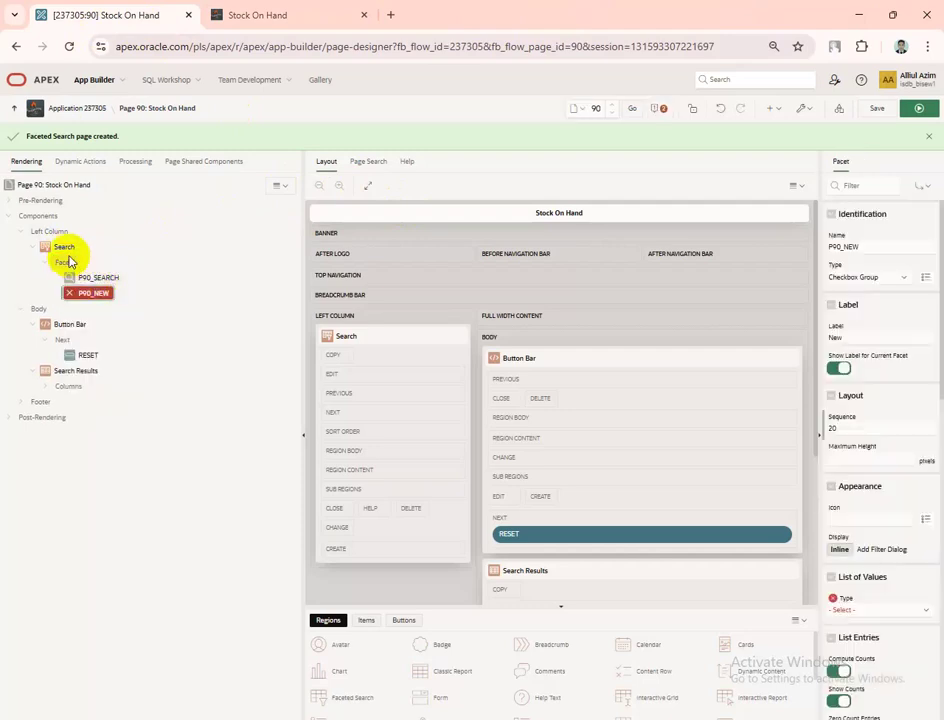
right_click(74, 265)
left_click(99, 275)
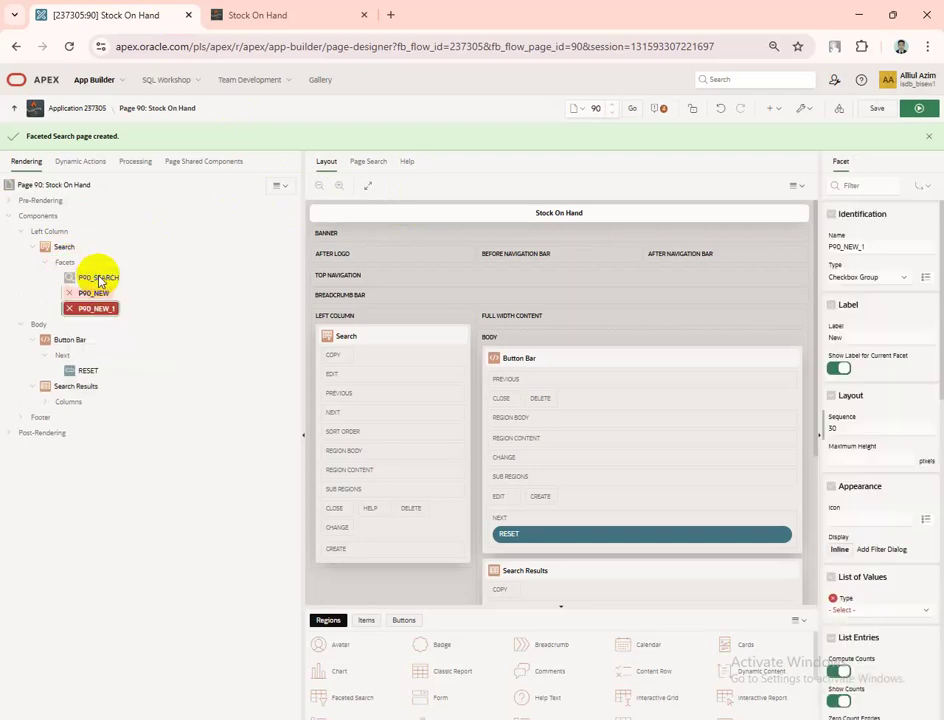
Create a third new facet under Search, and configure the first new facet as a Select List named P90_SUPPLIER
right_click(63, 265)
left_click(88, 275)
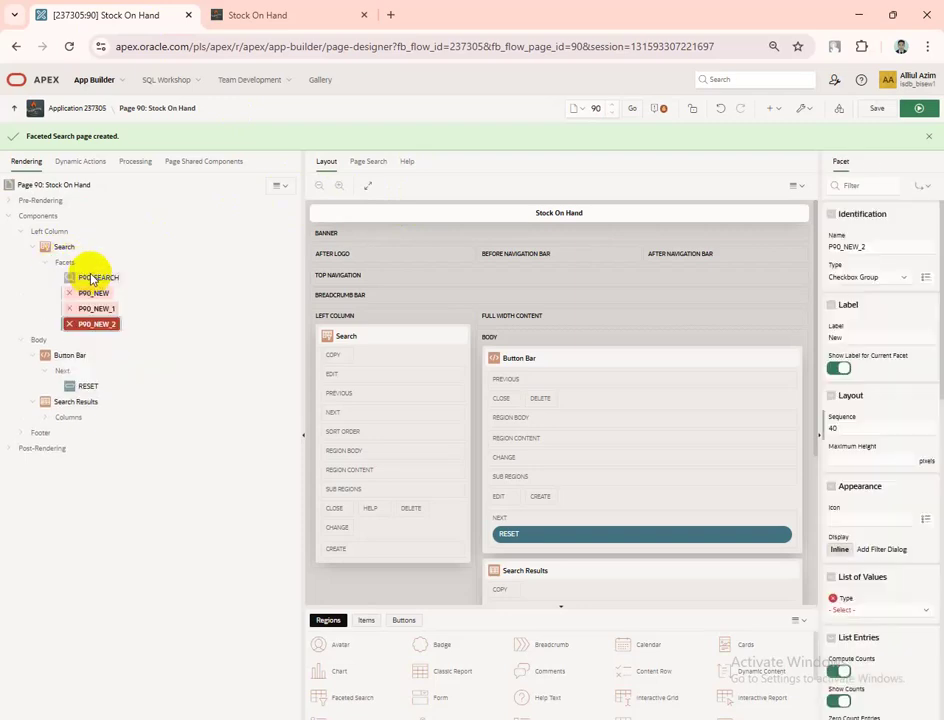
left_click(100, 296)
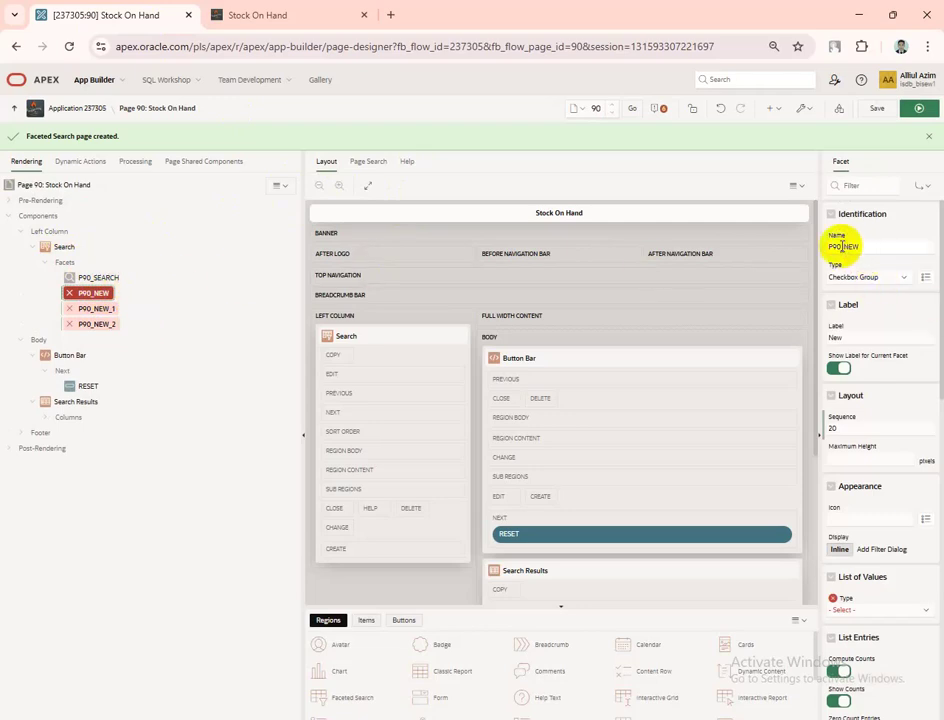
left_click_drag(843, 247, 874, 252)
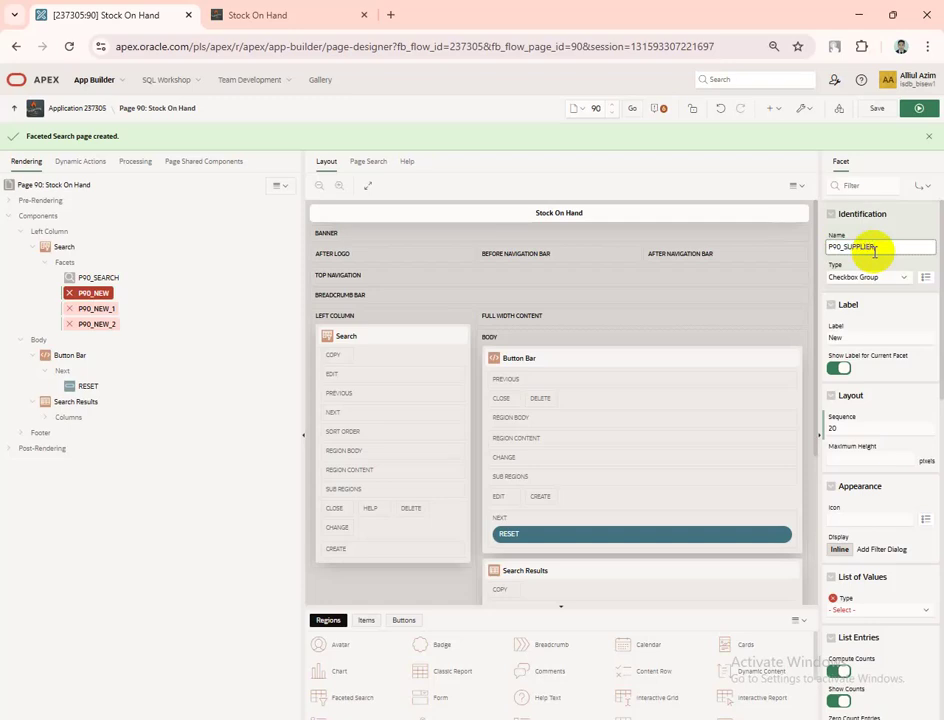
left_click(898, 277)
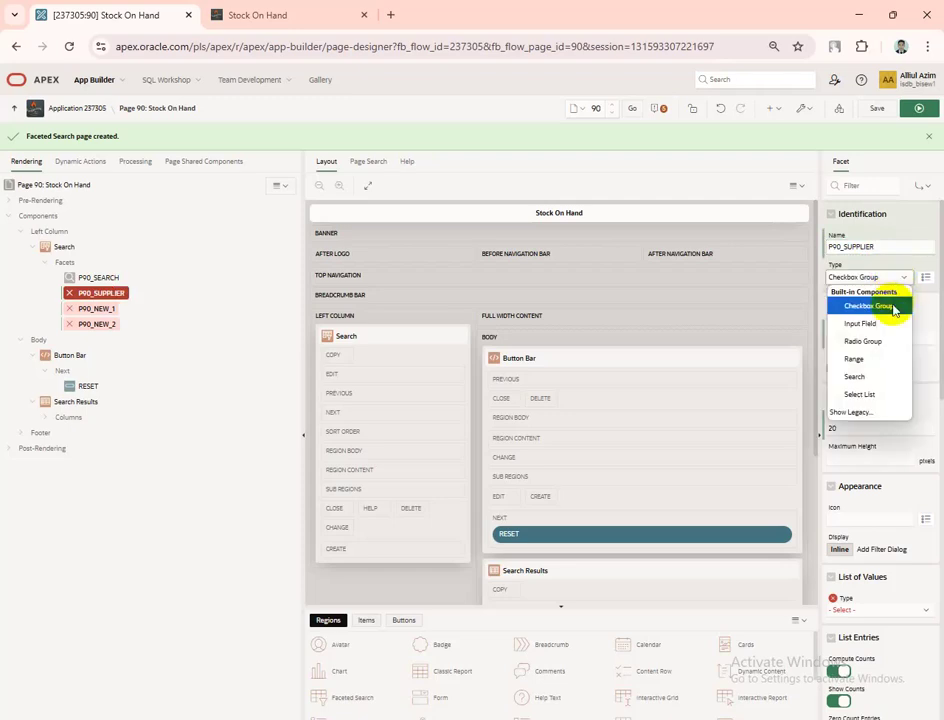
left_click(855, 394)
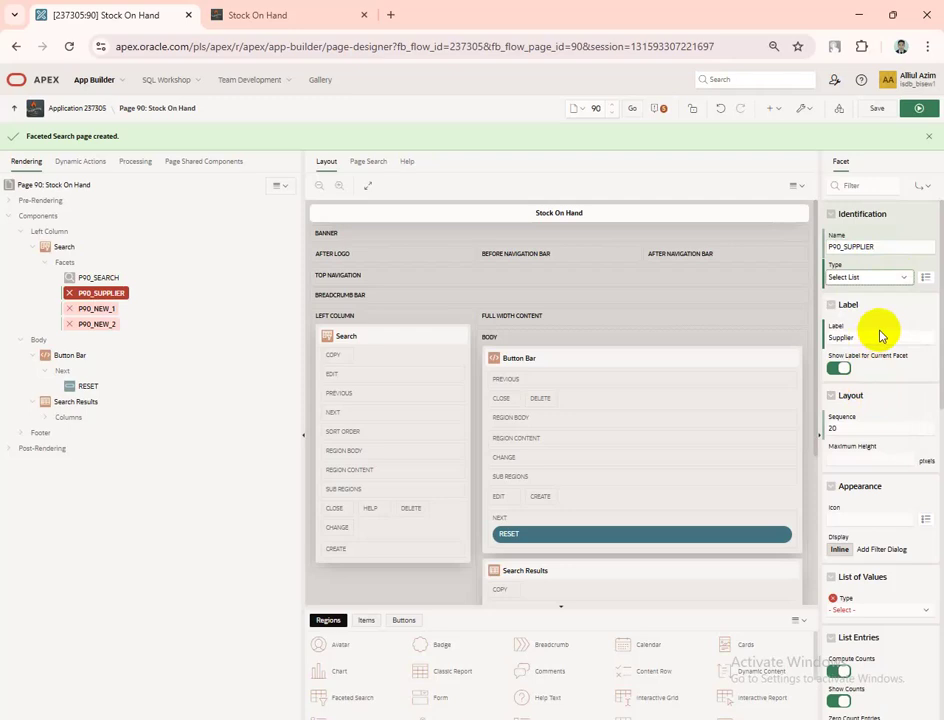
scroll(880, 335, "down", 3)
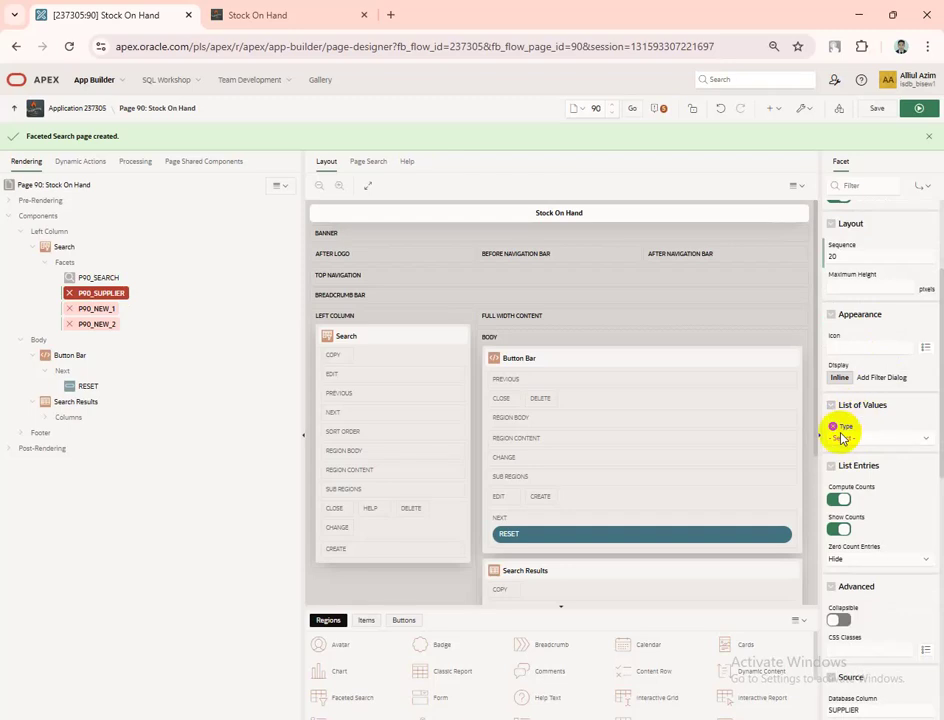
left_click(922, 439)
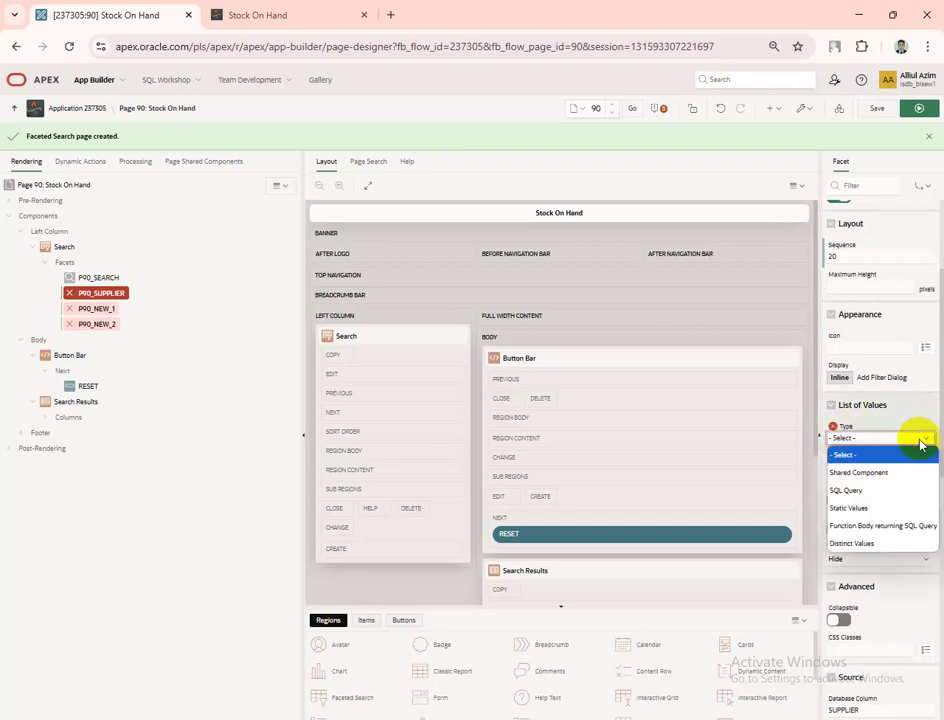
left_click(864, 495)
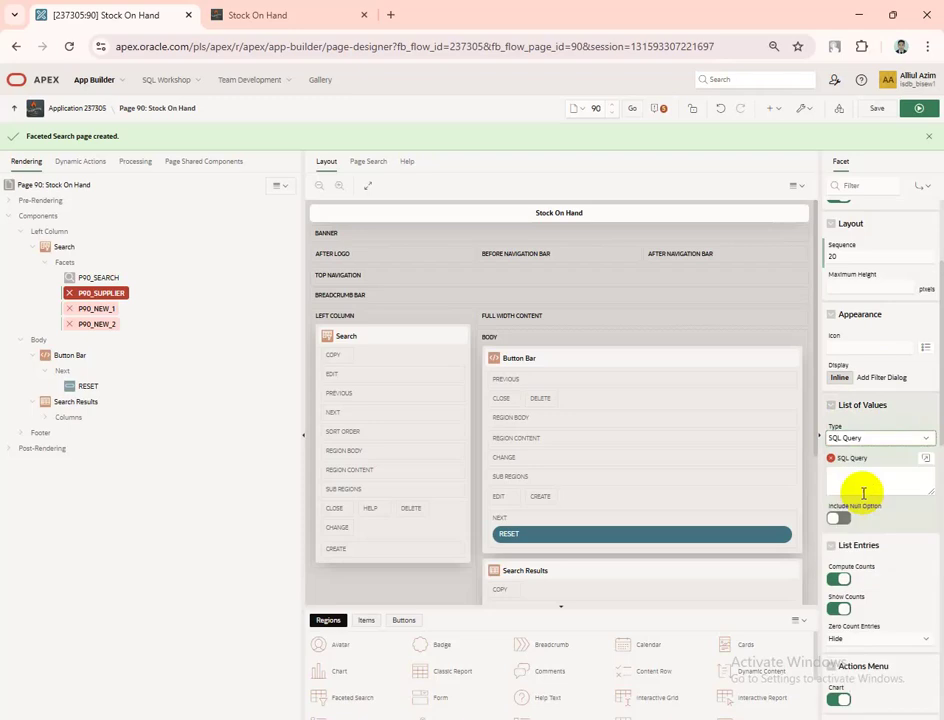
left_click(926, 458)
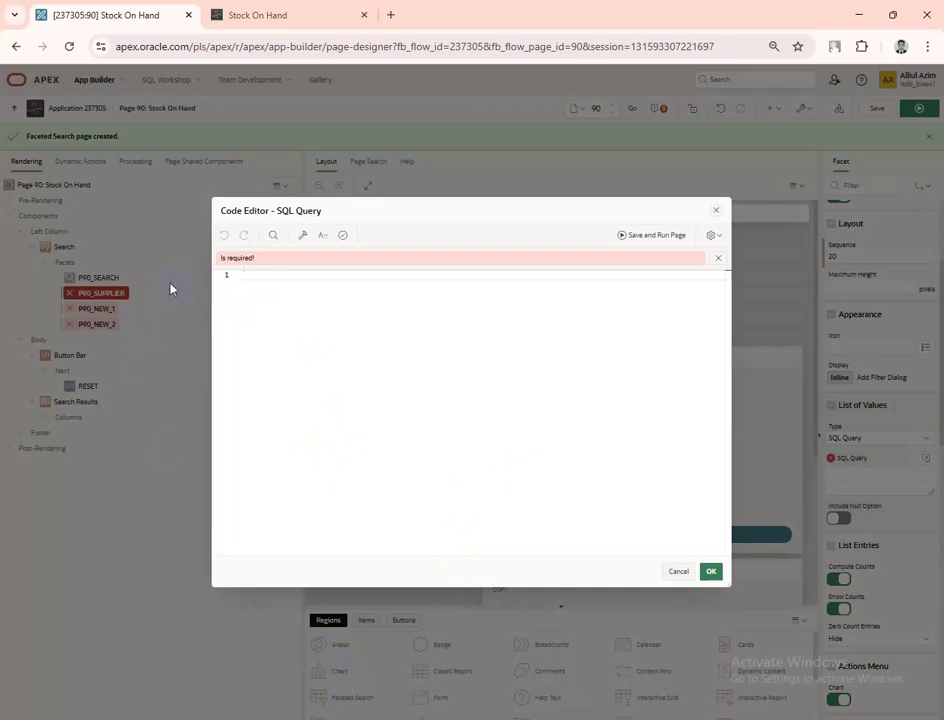
left_click(716, 211)
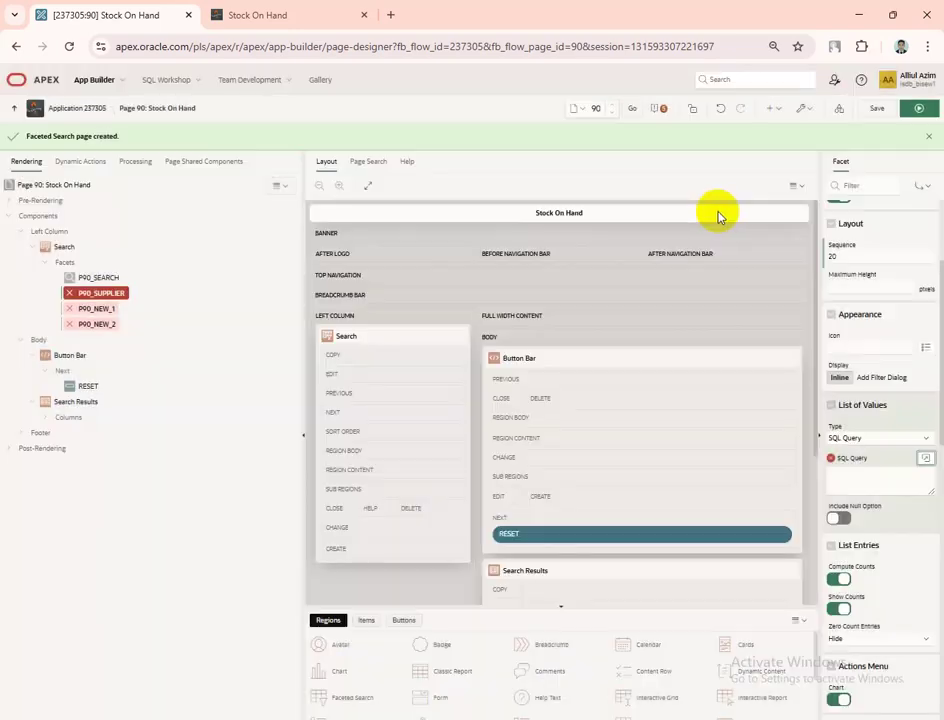
Base the P90_SUPPLIER facet's list of values on the shared component AZIM_SUPPLIERS.SUPPLIER_NAME
left_click(929, 443)
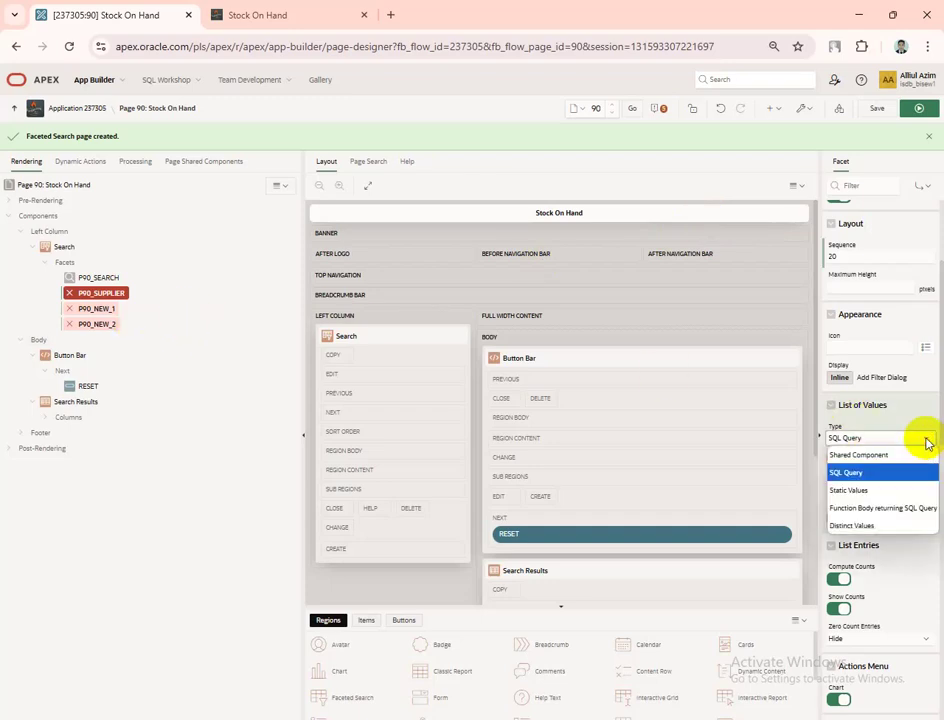
left_click(860, 455)
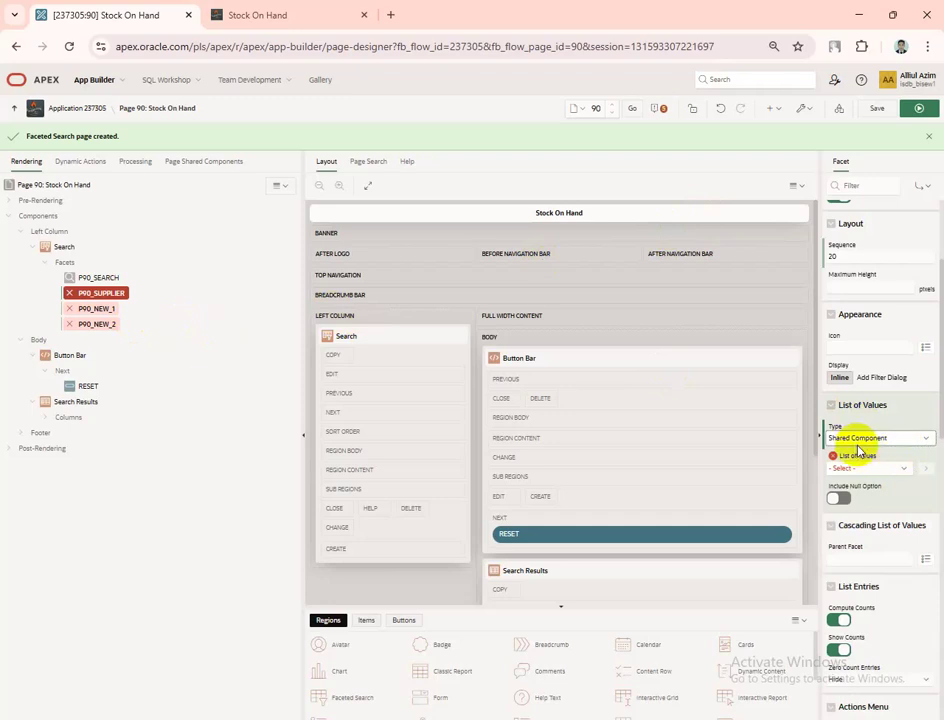
left_click(904, 470)
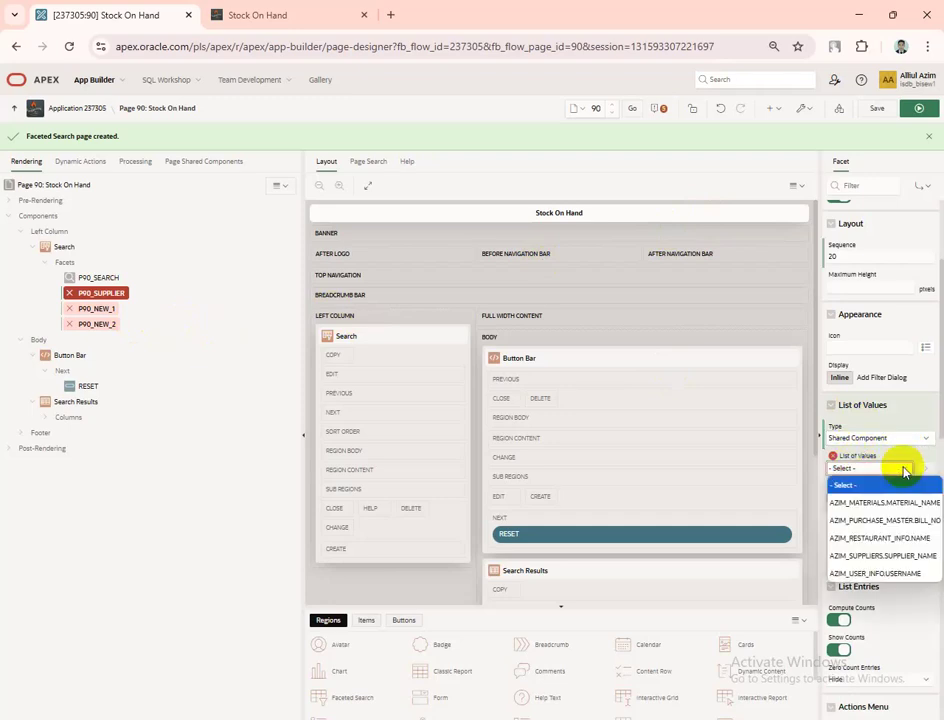
left_click(893, 556)
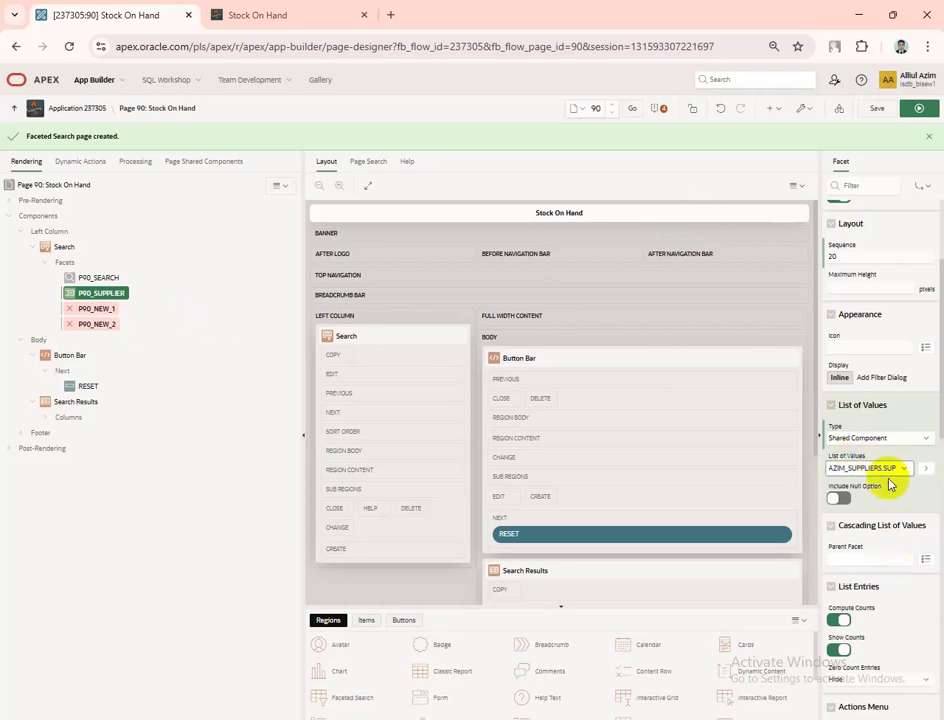
Set the P90_SUPPLIER facet's source to database column SUPPLIER_ID with data type NUMBER, and save the page
scroll(891, 484, "down", 3)
scroll(891, 484, "down", 3)
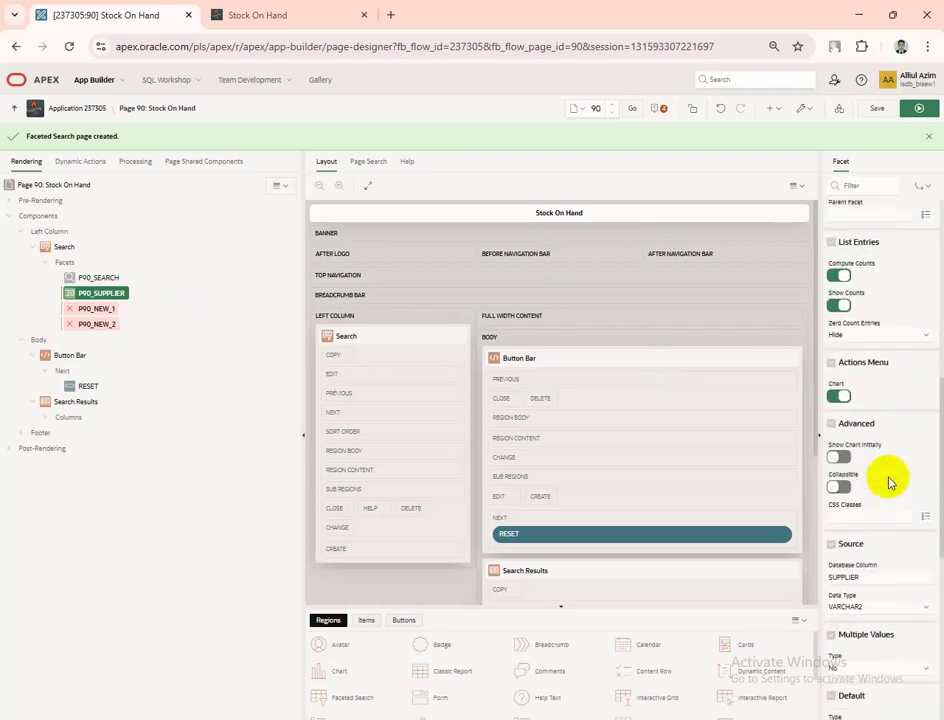
double_click(862, 578)
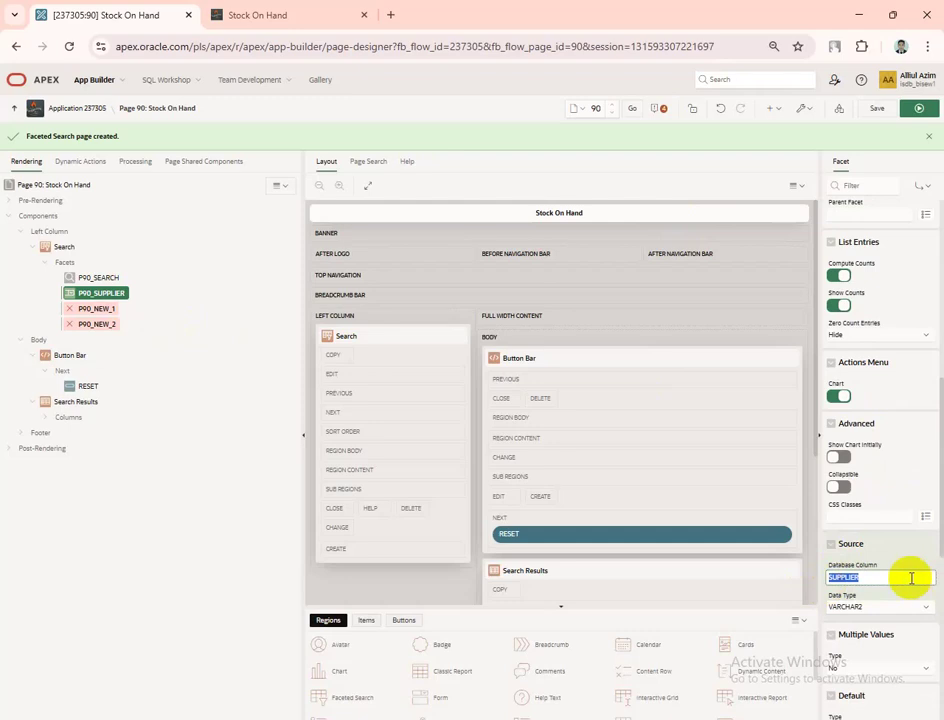
left_click(912, 578)
type("_ID")
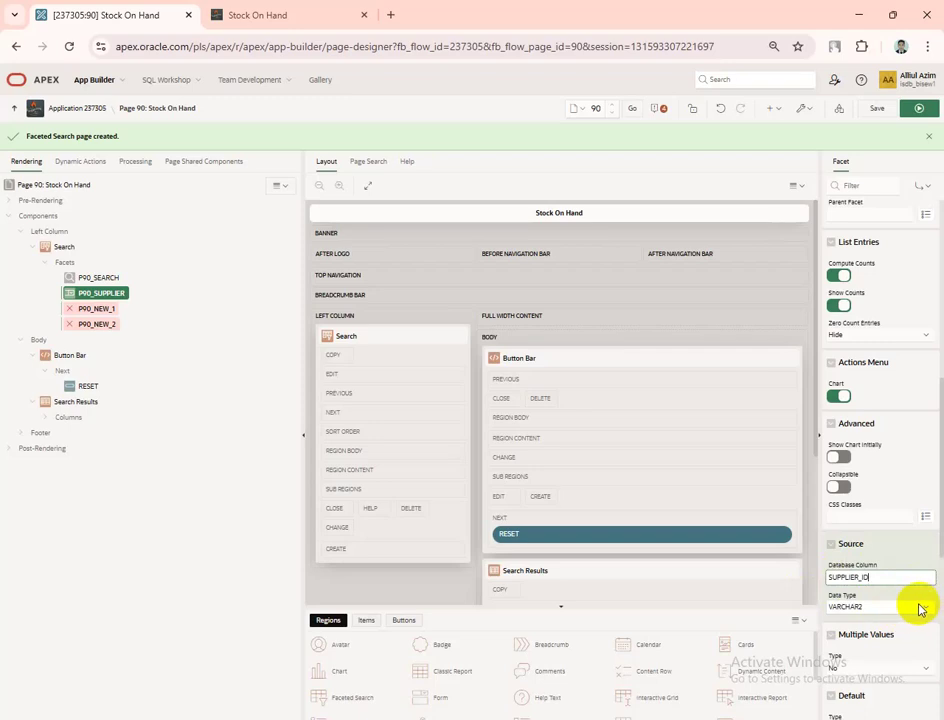
left_click(918, 607)
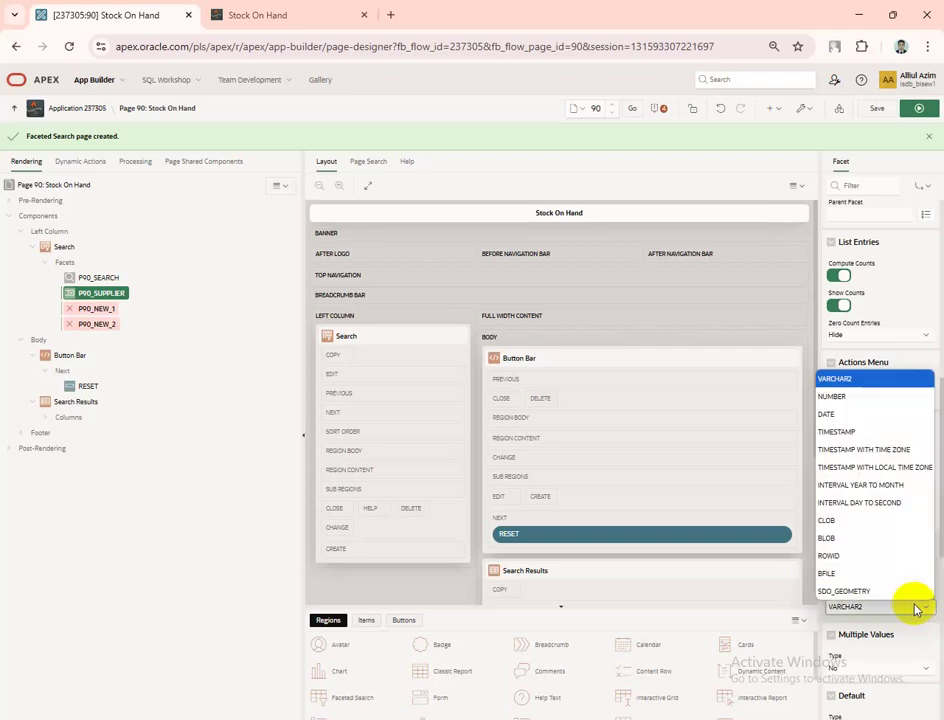
left_click(836, 395)
scroll(893, 656, "down", 3)
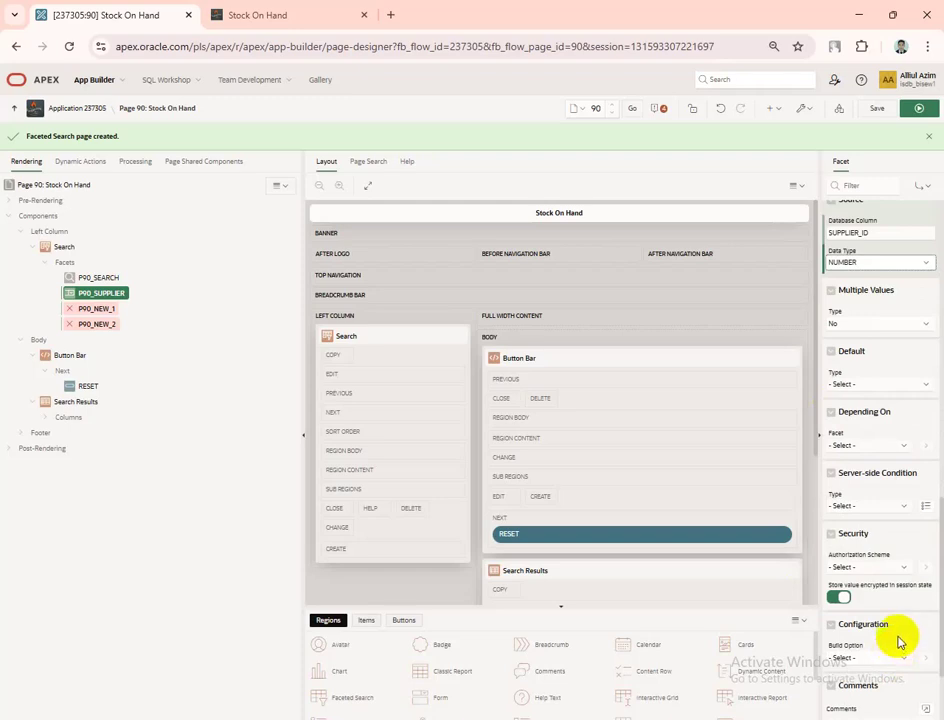
left_click(877, 110)
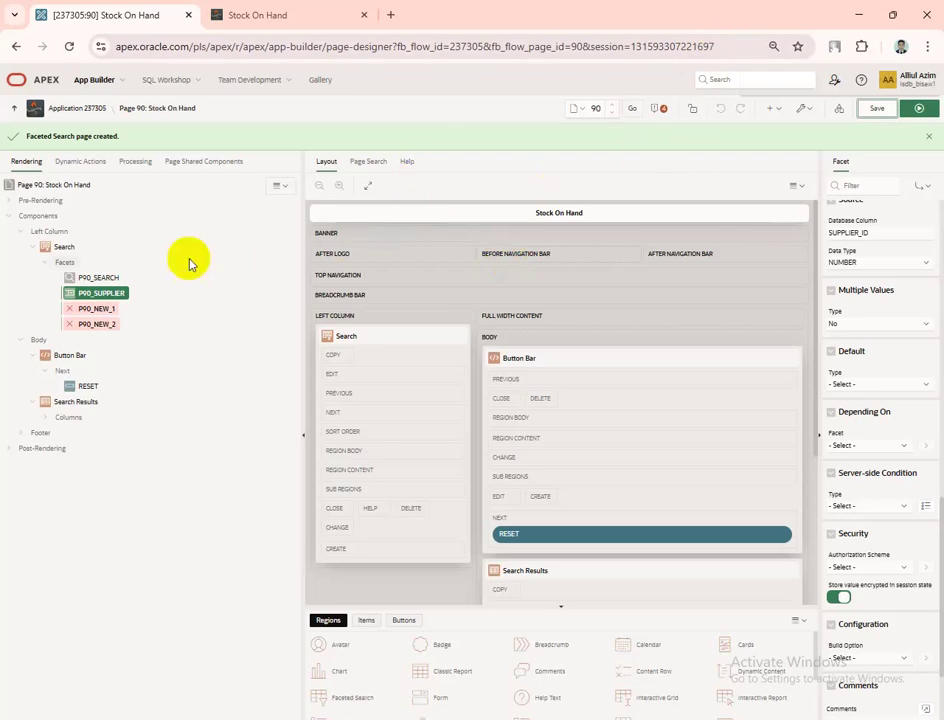
Rename the P90_NEW_1 facet to P90_CATEGORY, keep it as a Checkbox Group, and label it Category
left_click(97, 309)
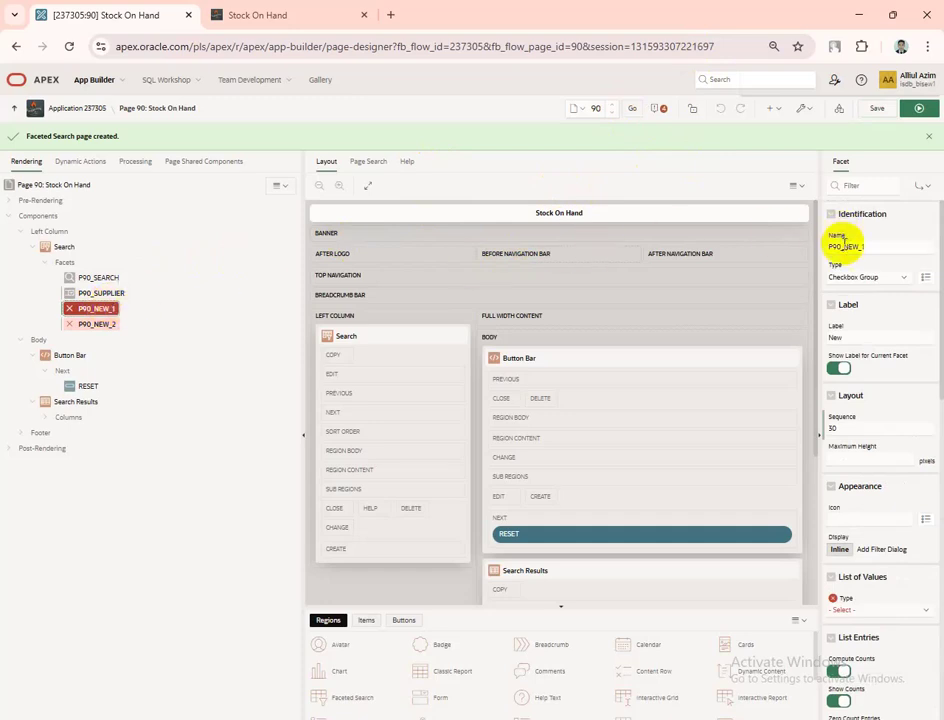
left_click_drag(845, 246, 876, 244)
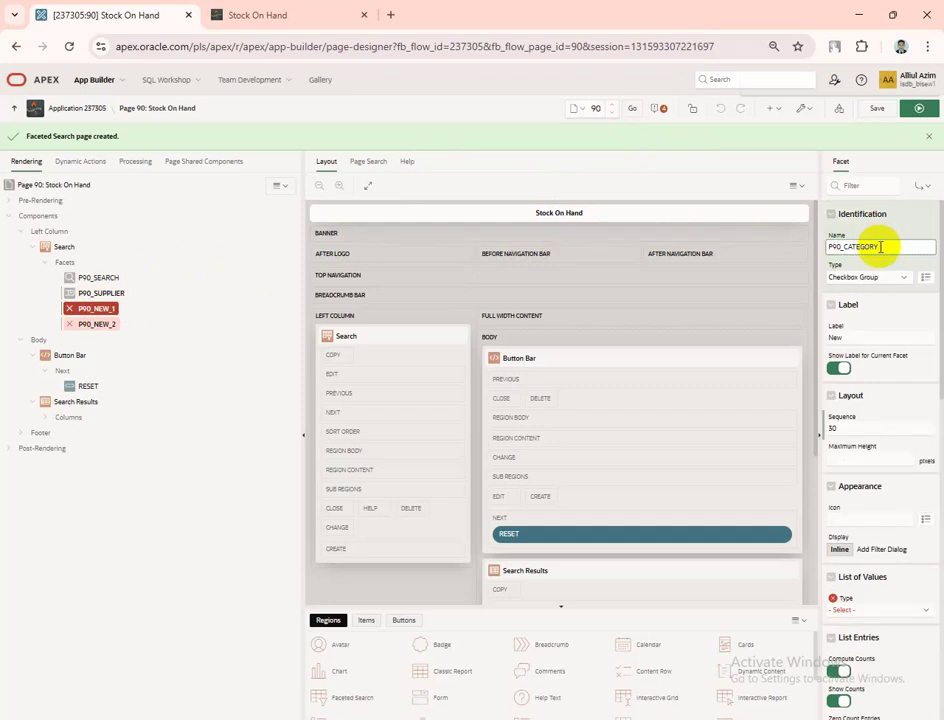
left_click(866, 278)
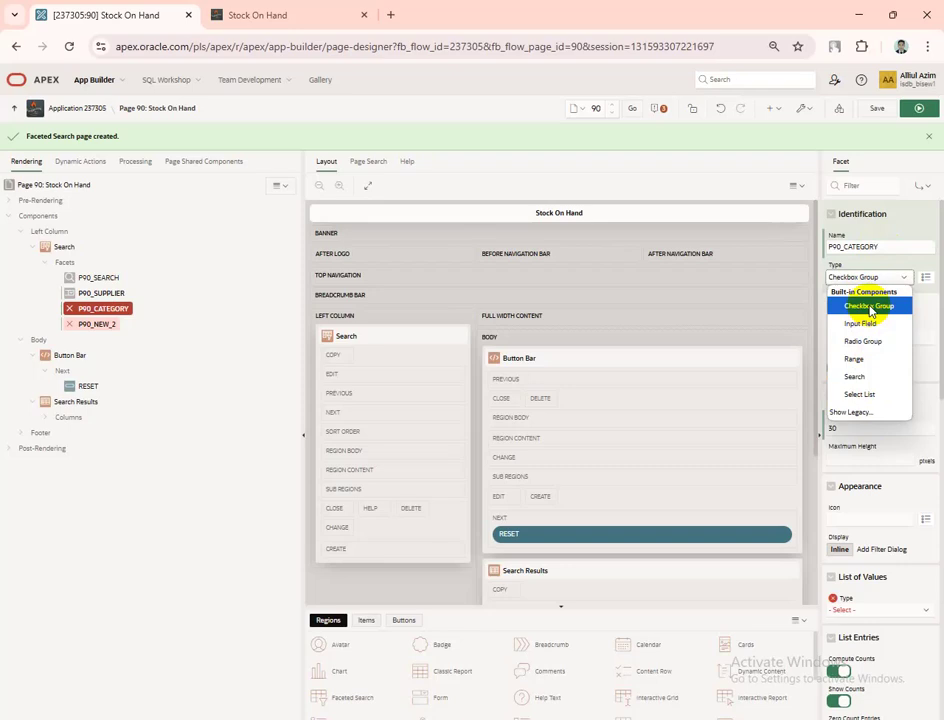
left_click(869, 306)
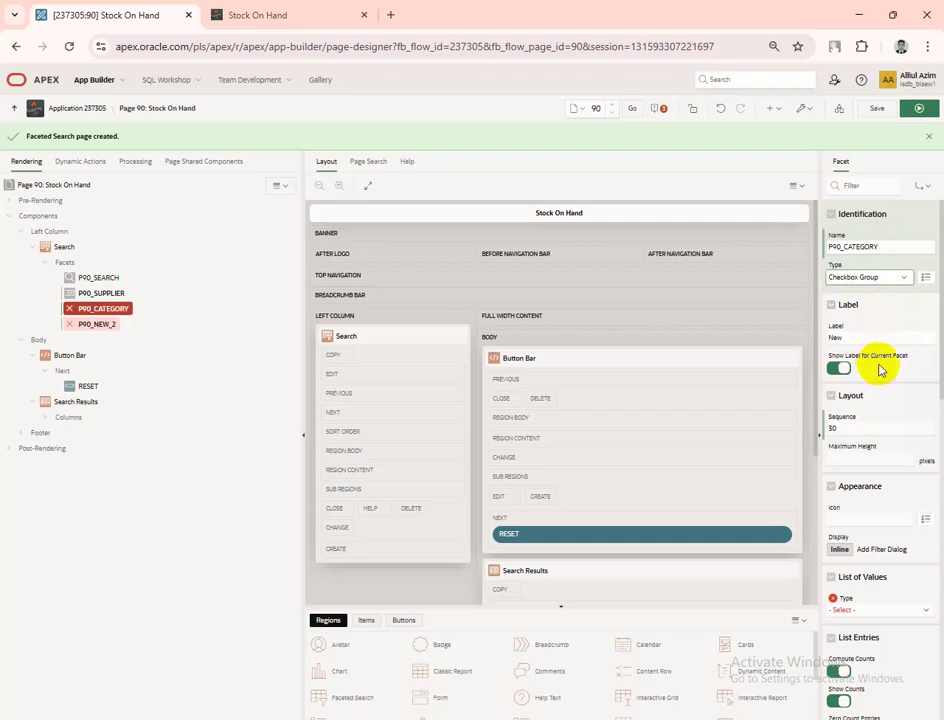
left_click_drag(836, 338, 925, 339)
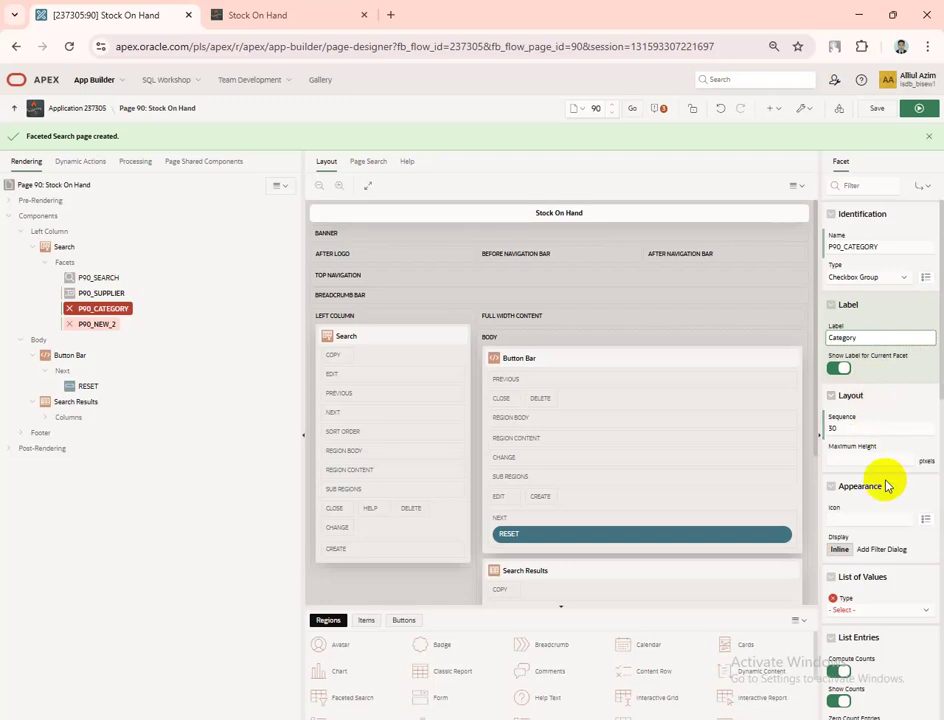
Set the P90_CATEGORY list of values to the SQL query "select distinct Category d, Category r from azim_Stock" and validate it
left_click(909, 613)
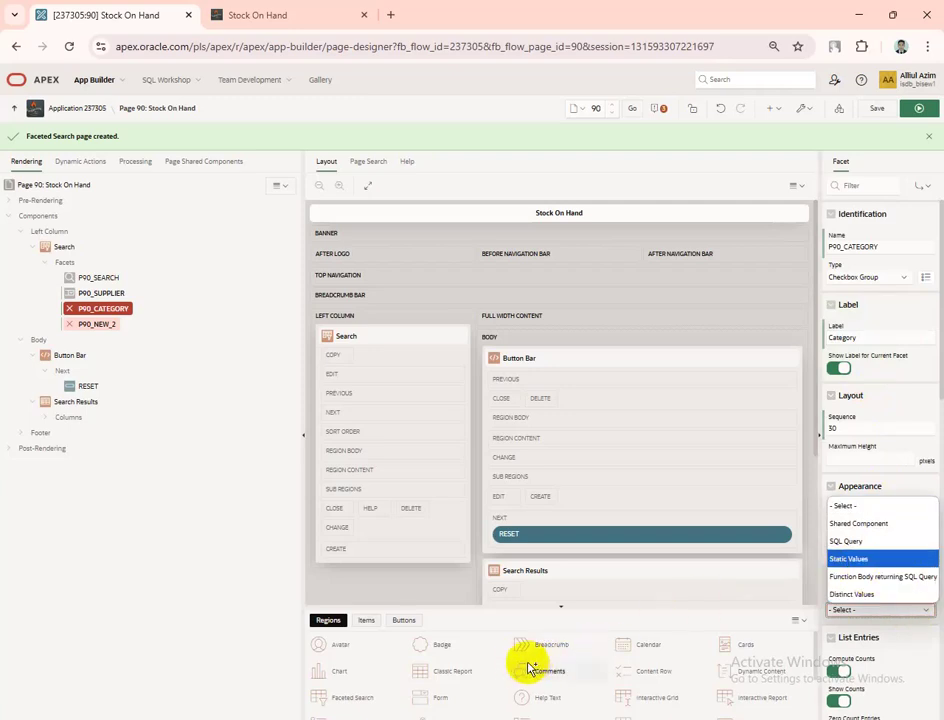
key("Escape")
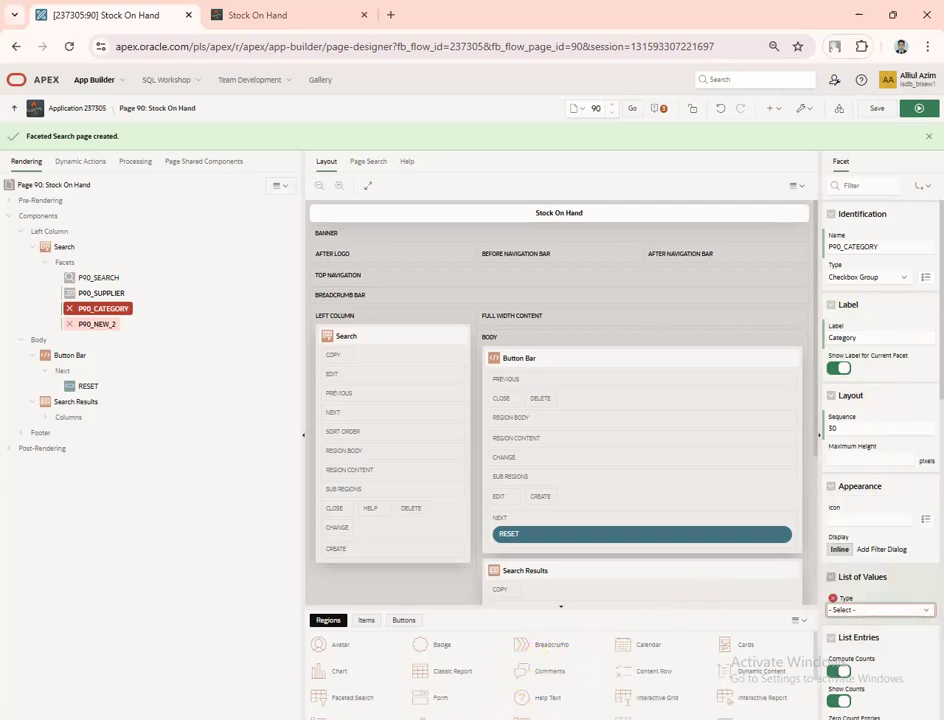
left_click(880, 610)
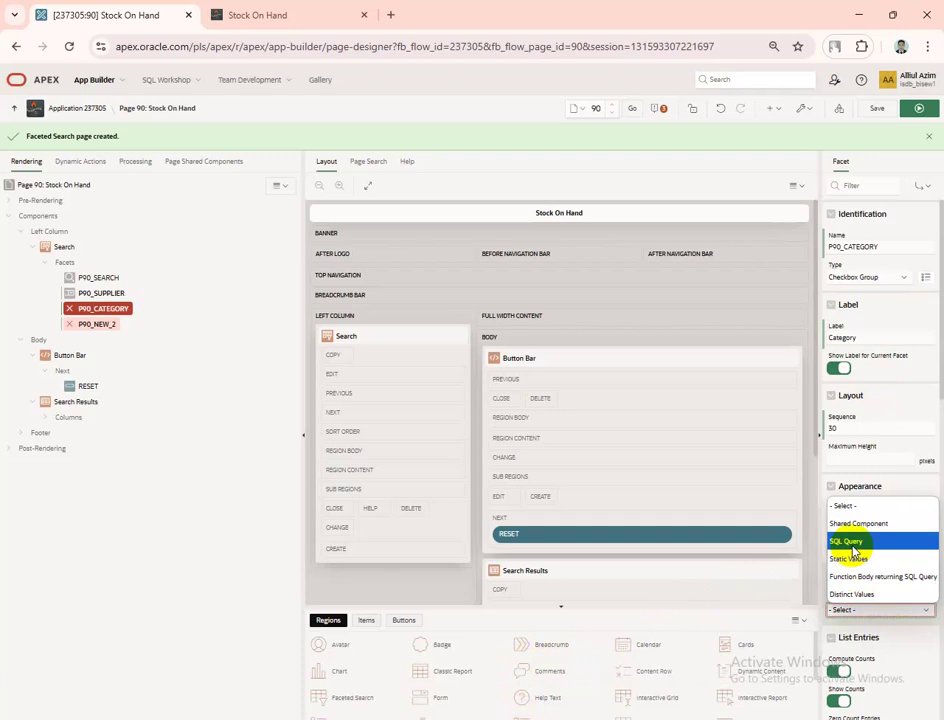
left_click(851, 540)
scroll(868, 512, "down", 1)
scroll(868, 512, "down", 2)
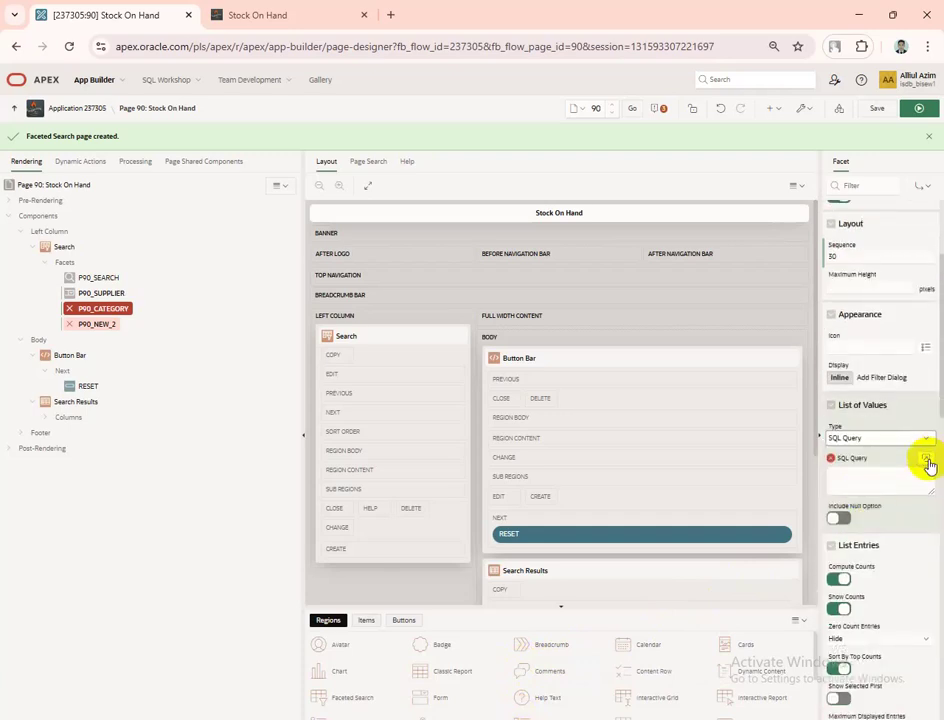
left_click(927, 459)
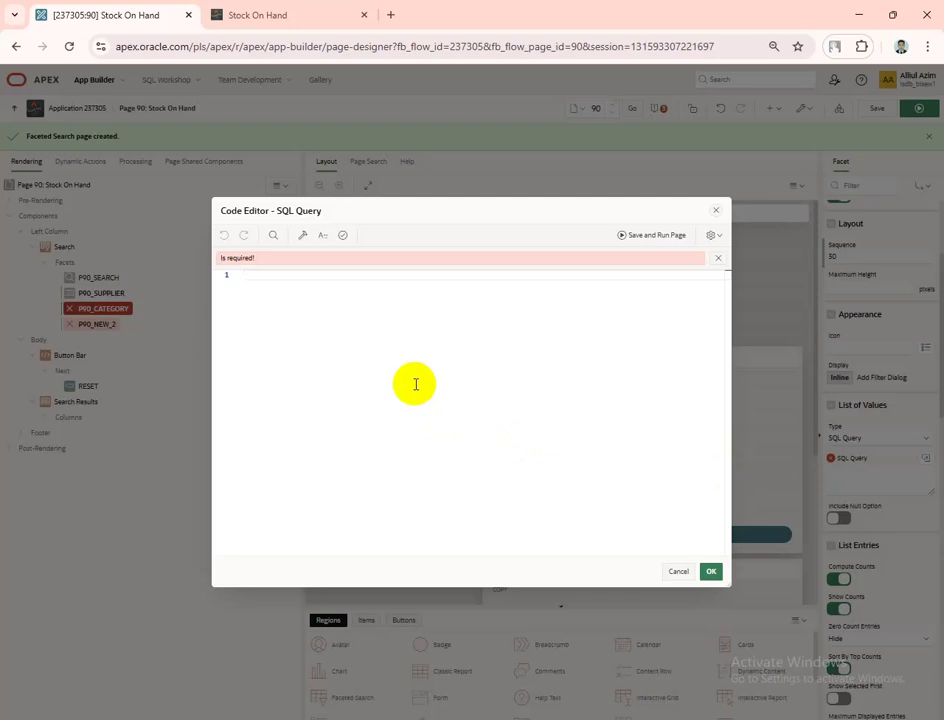
key("super+v")
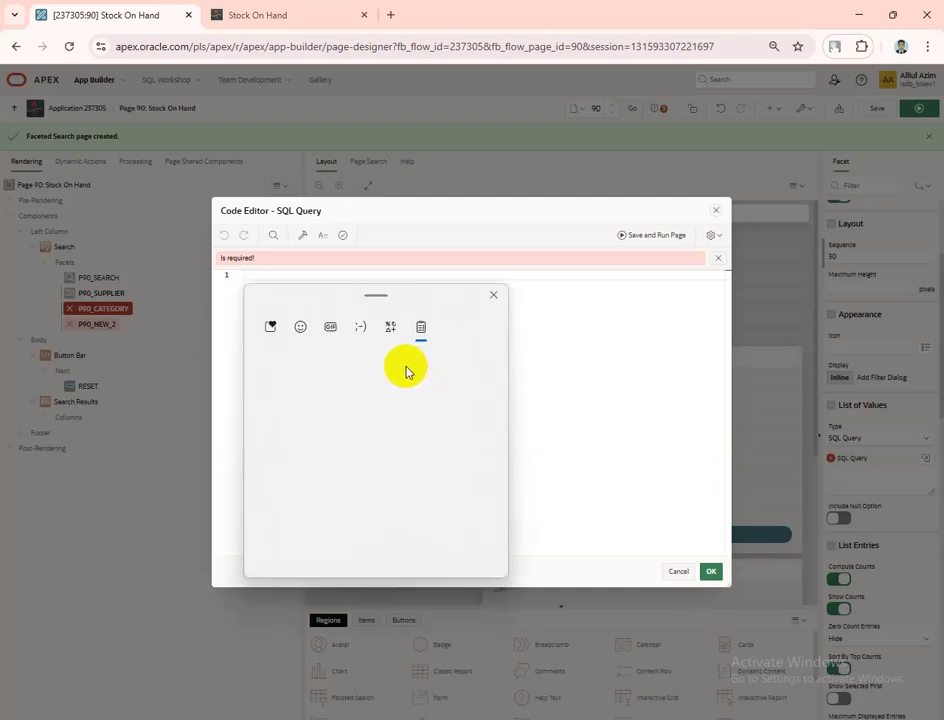
left_click(331, 484)
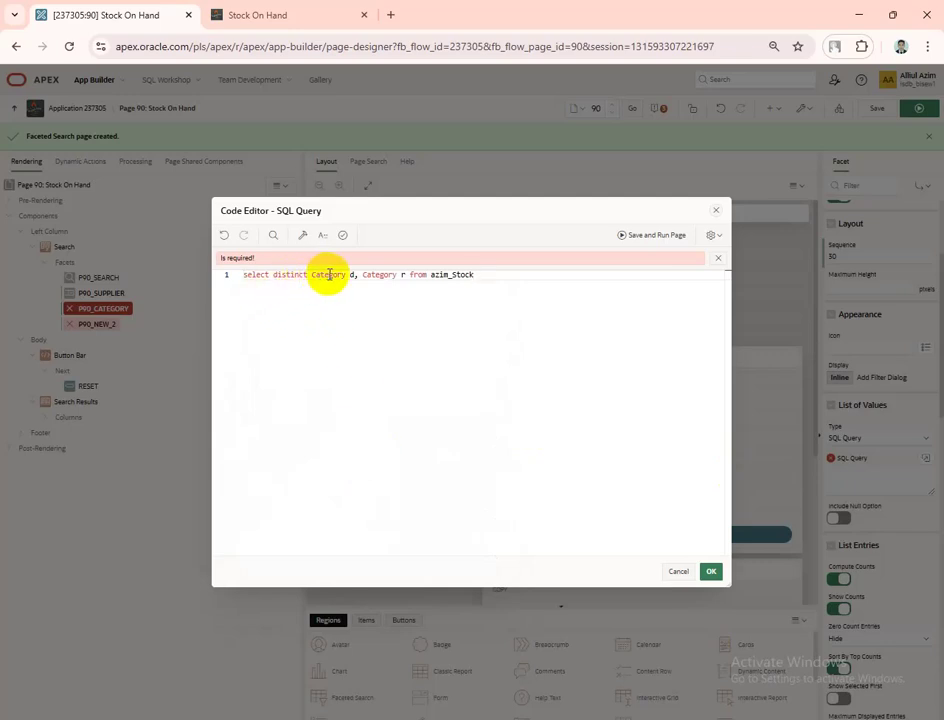
left_click_drag(312, 275, 401, 274)
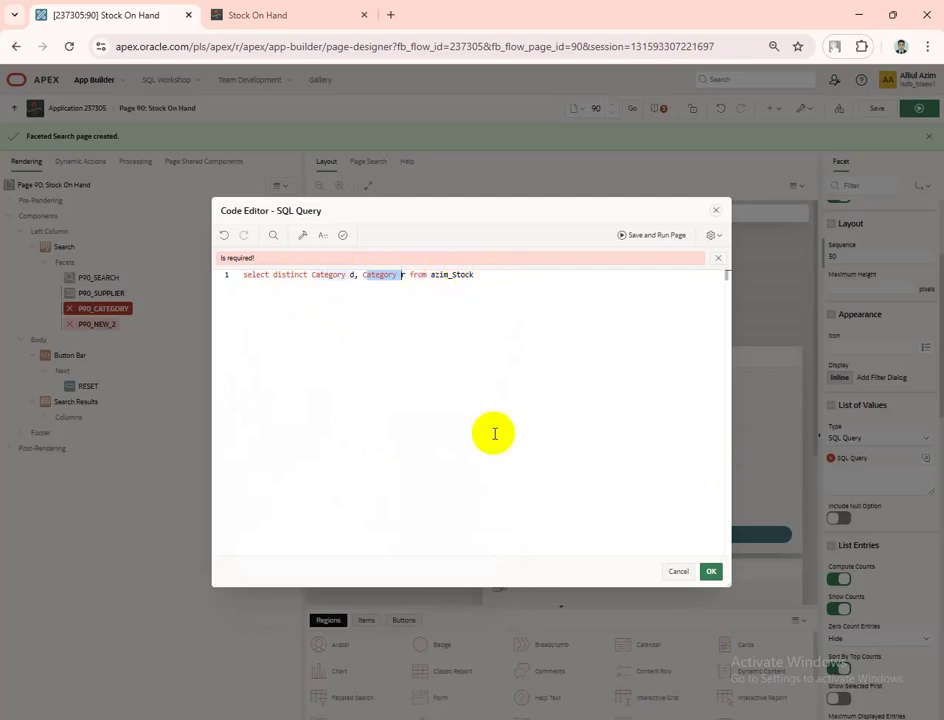
left_click(342, 240)
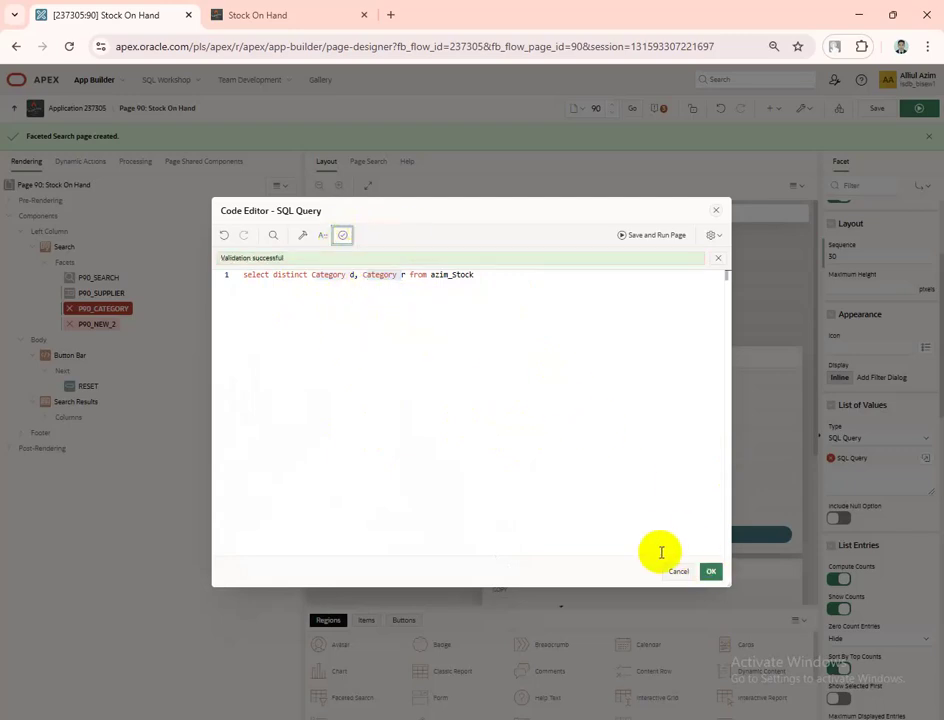
left_click(711, 574)
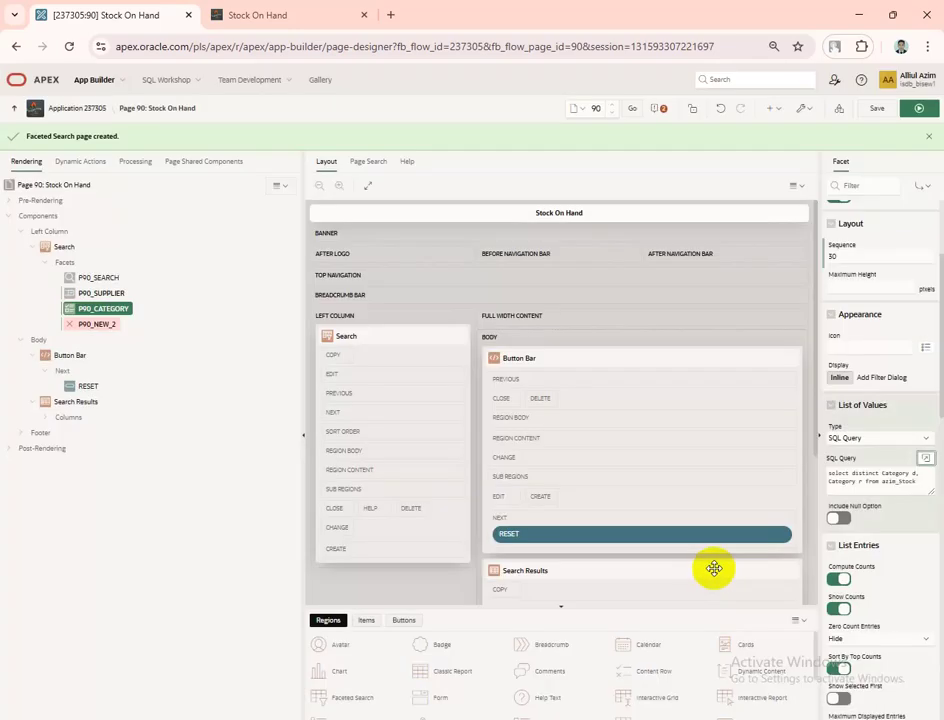
Review the remaining P90_CATEGORY facet settings, down to its source column and data type
scroll(910, 505, "down", 3)
scroll(912, 508, "down", 3)
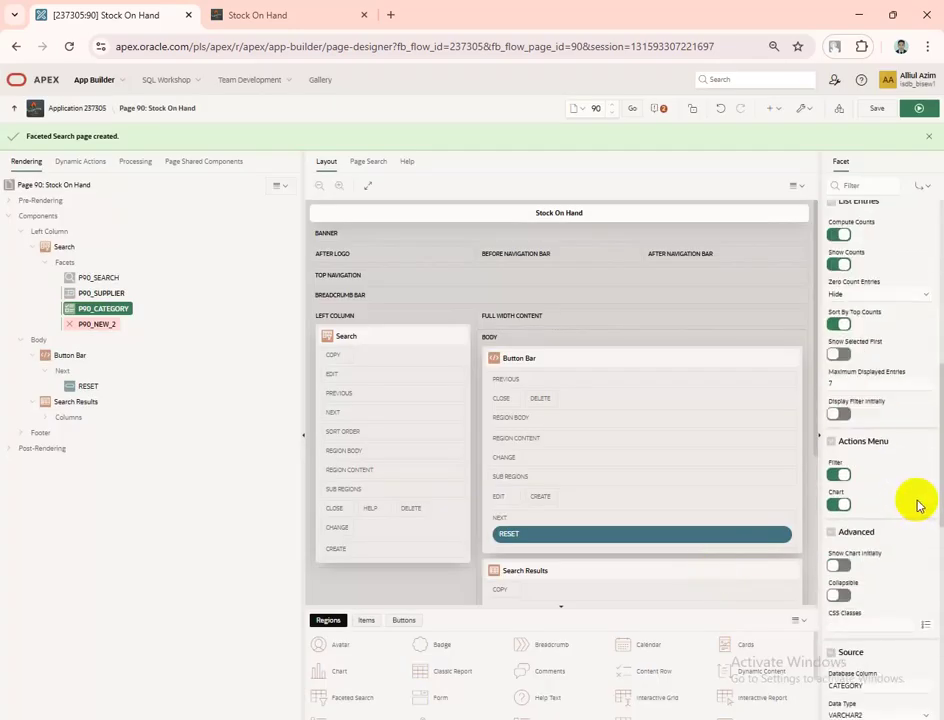
scroll(919, 505, "down", 3)
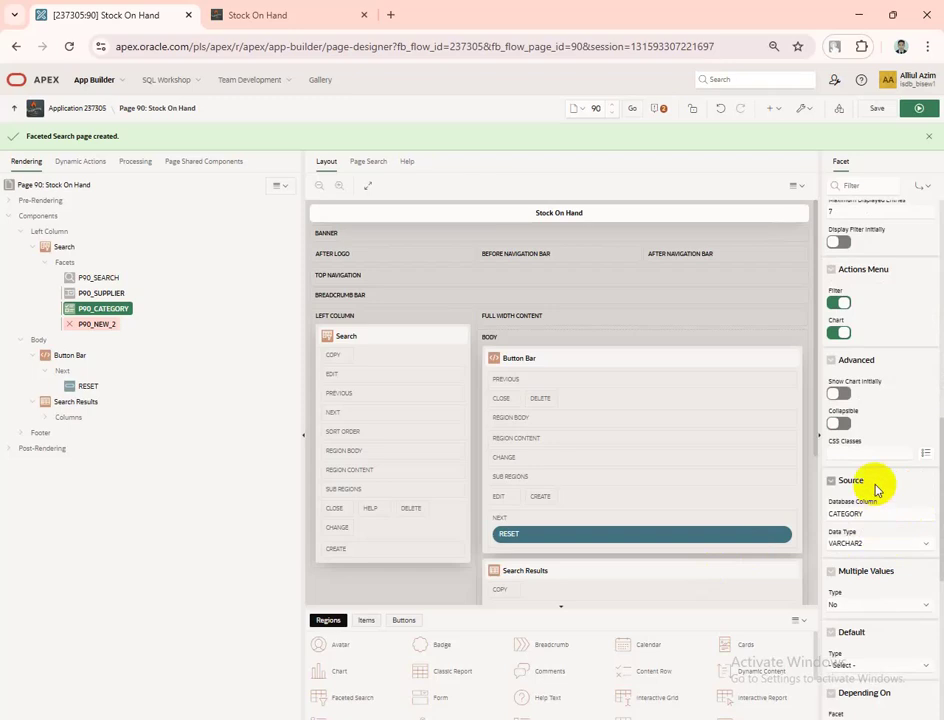
scroll(876, 489, "down", 3)
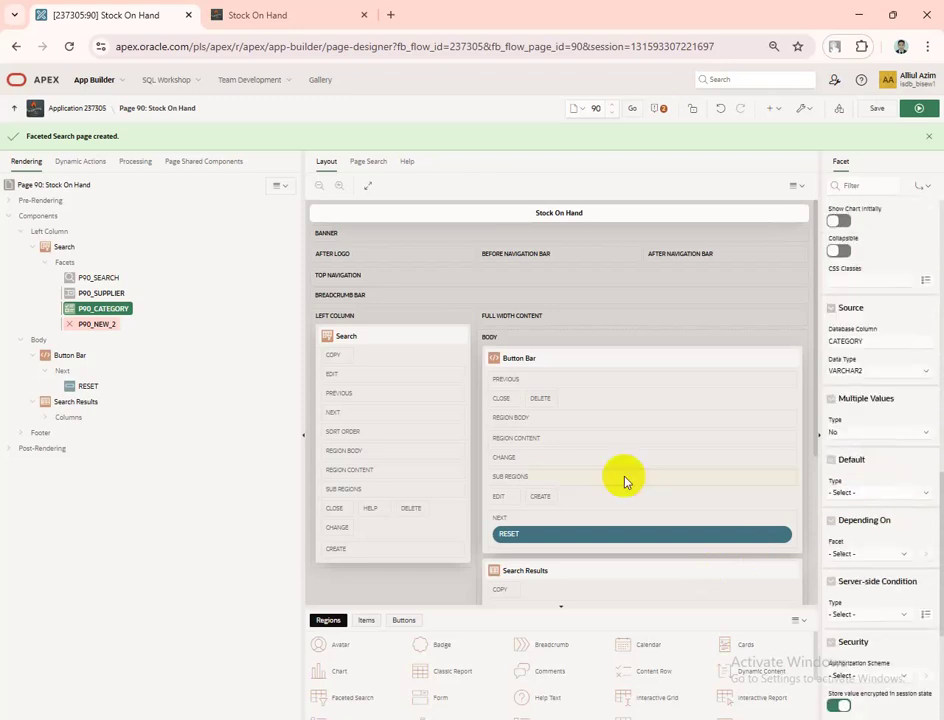
Rename the P90_NEW_2 facet to P90_QUANTITY and change its type to Range
left_click(98, 325)
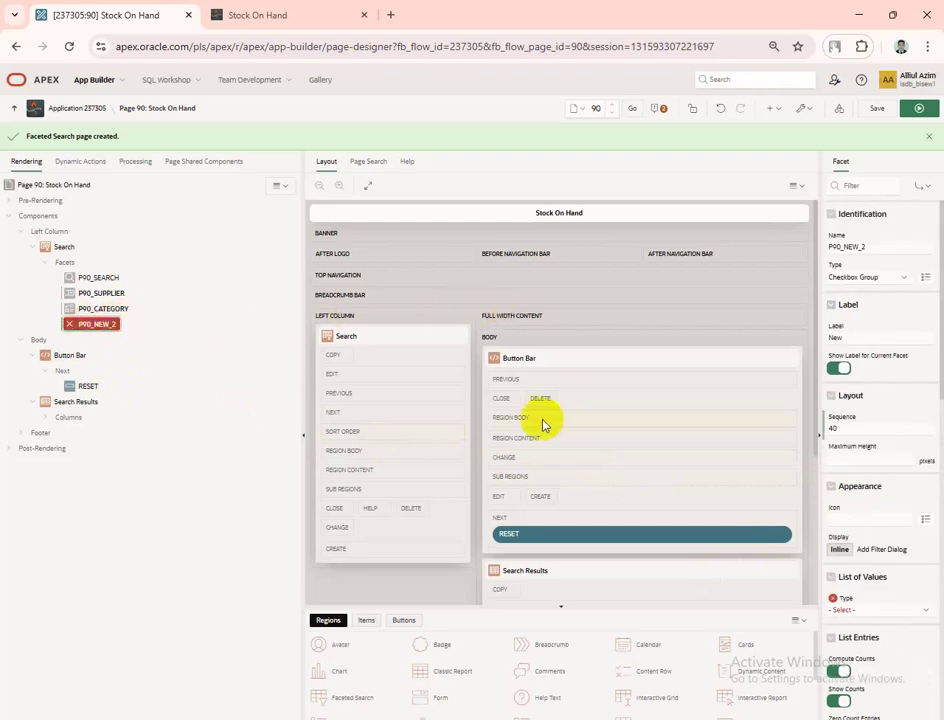
left_click_drag(846, 246, 887, 244)
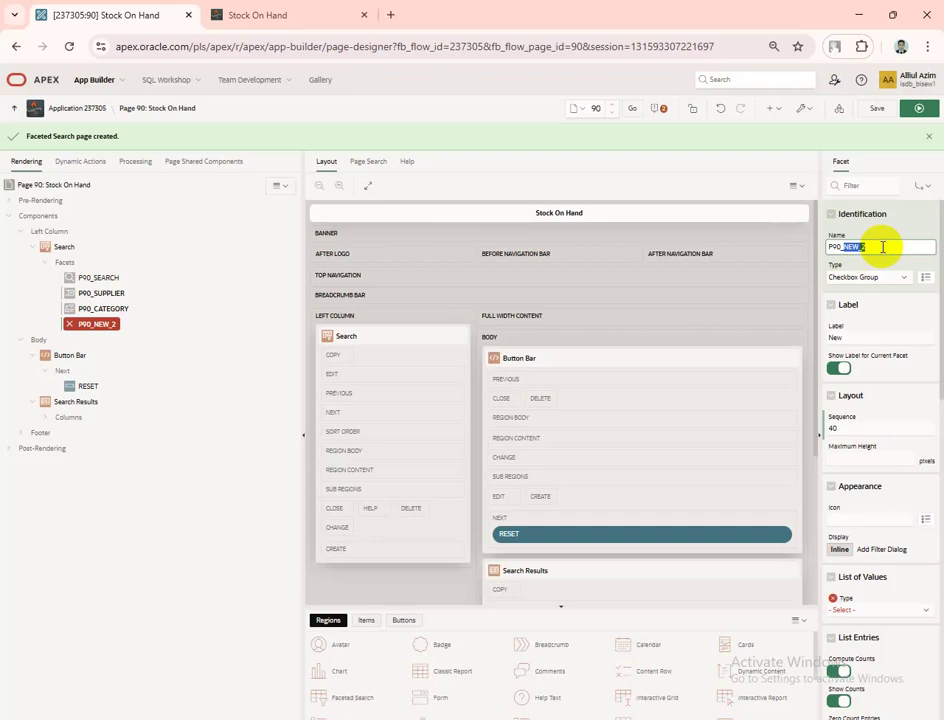
type("QUANTITY")
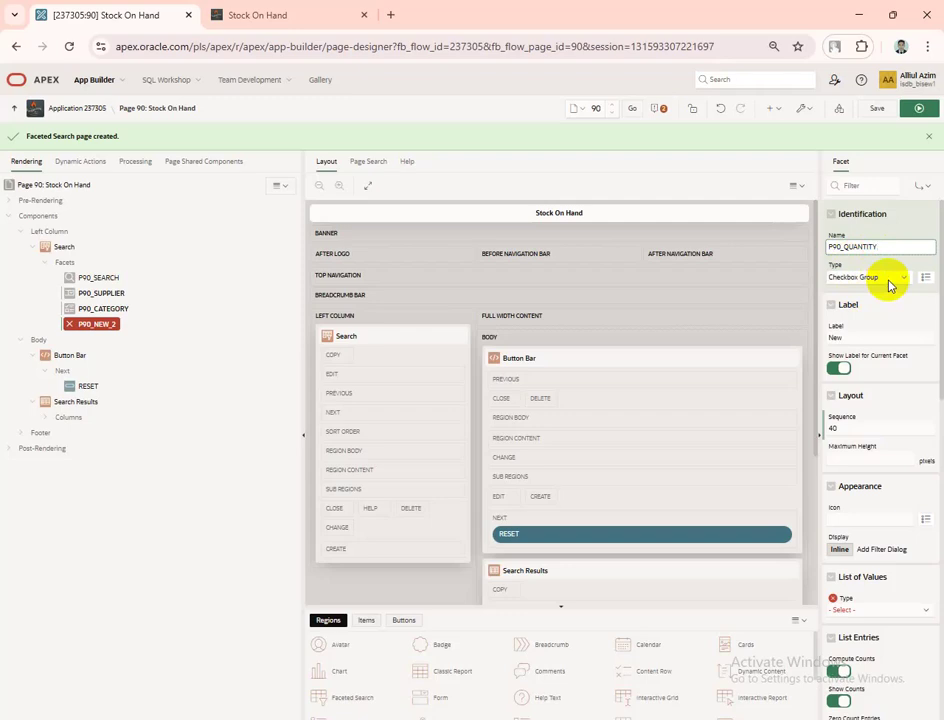
left_click(888, 278)
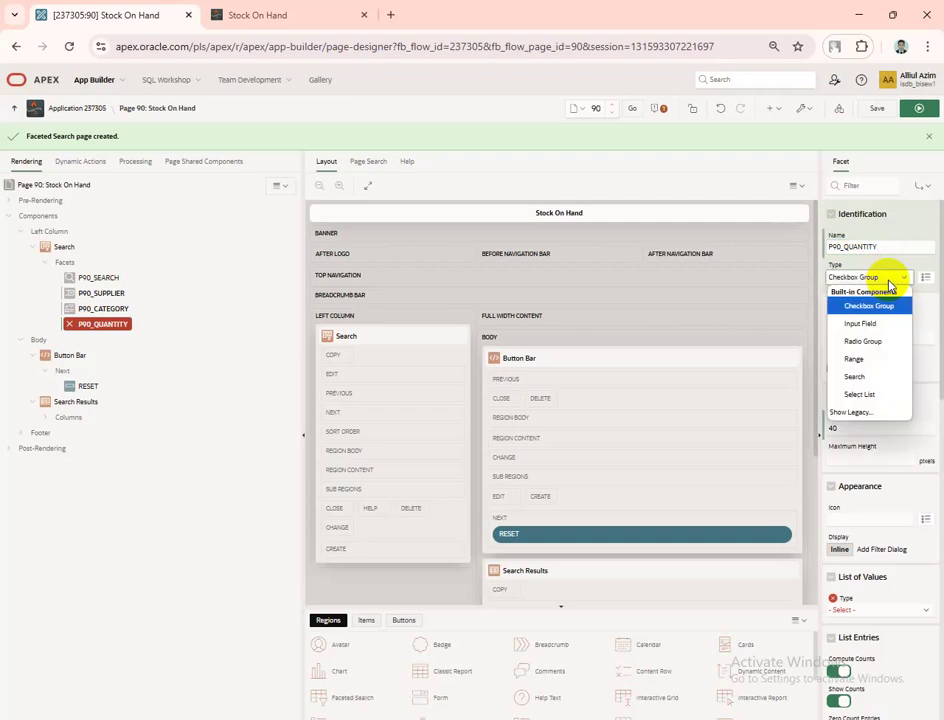
left_click(873, 358)
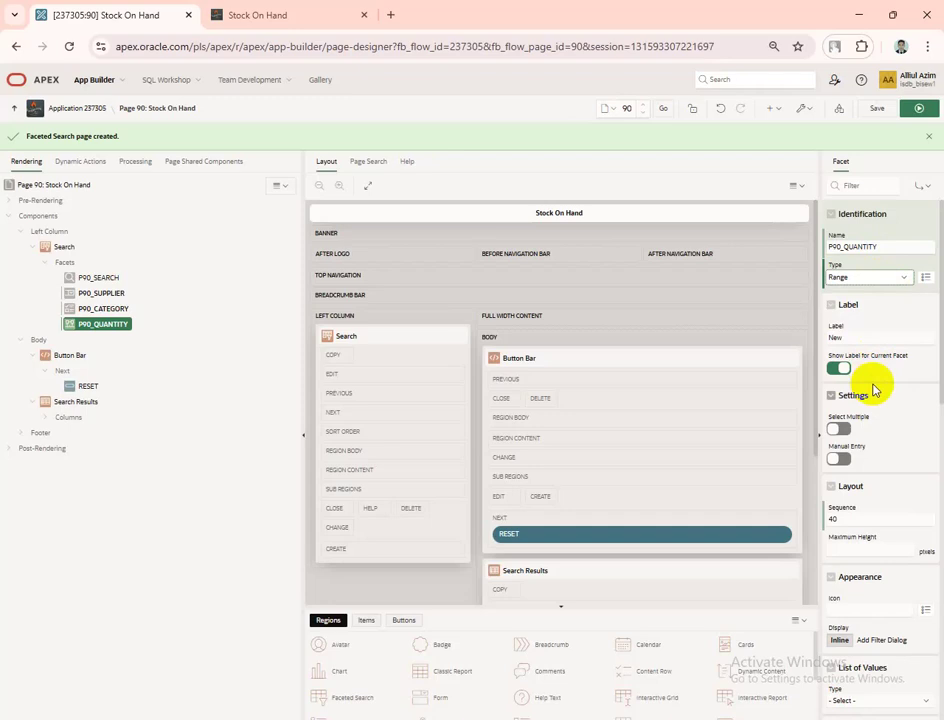
Label the P90_QUANTITY facet Quantity and enable both Select Multiple and Manual Entry
left_click(839, 338)
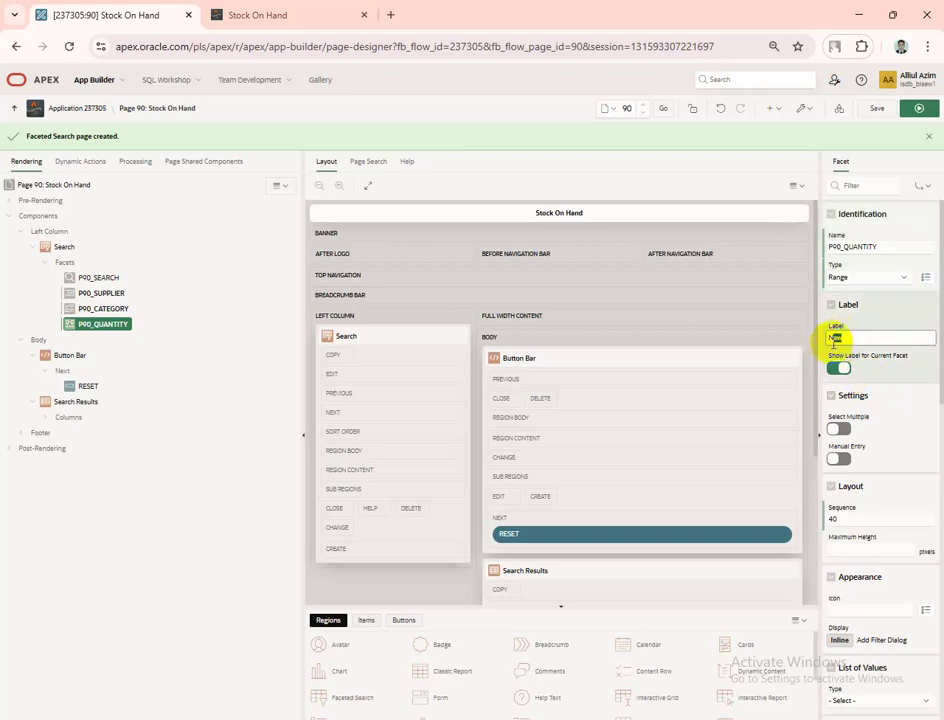
left_click_drag(860, 338, 805, 337)
type("Quan")
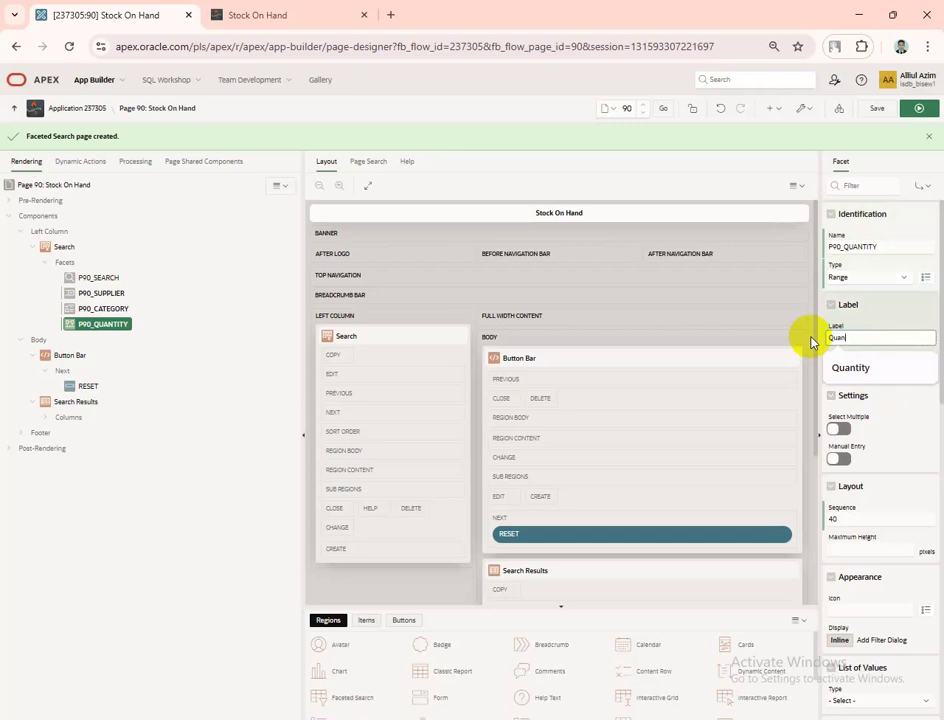
type("tity")
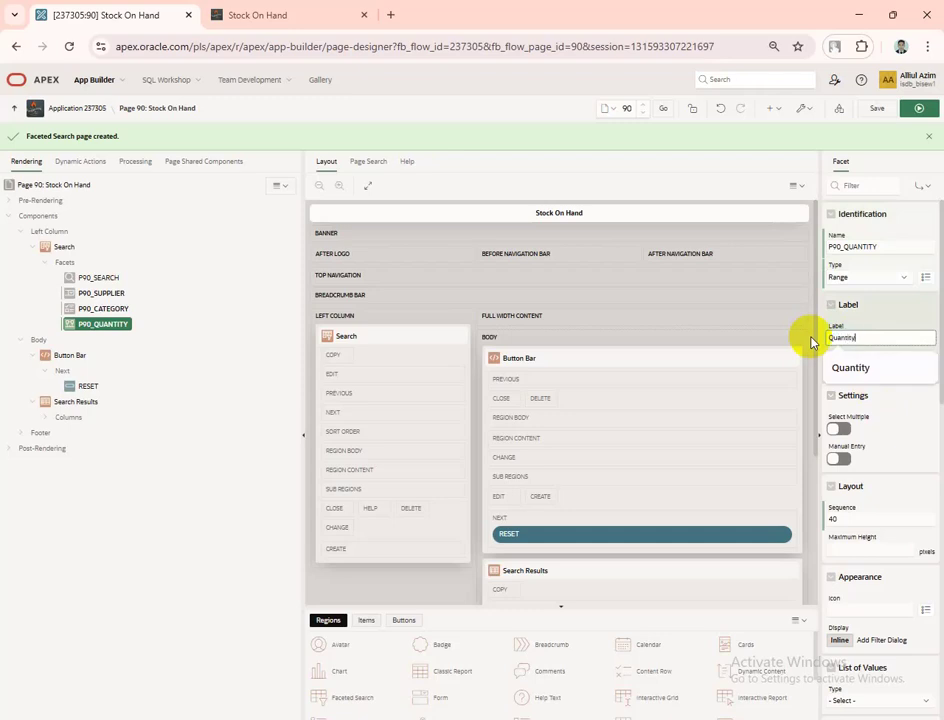
left_click(889, 374)
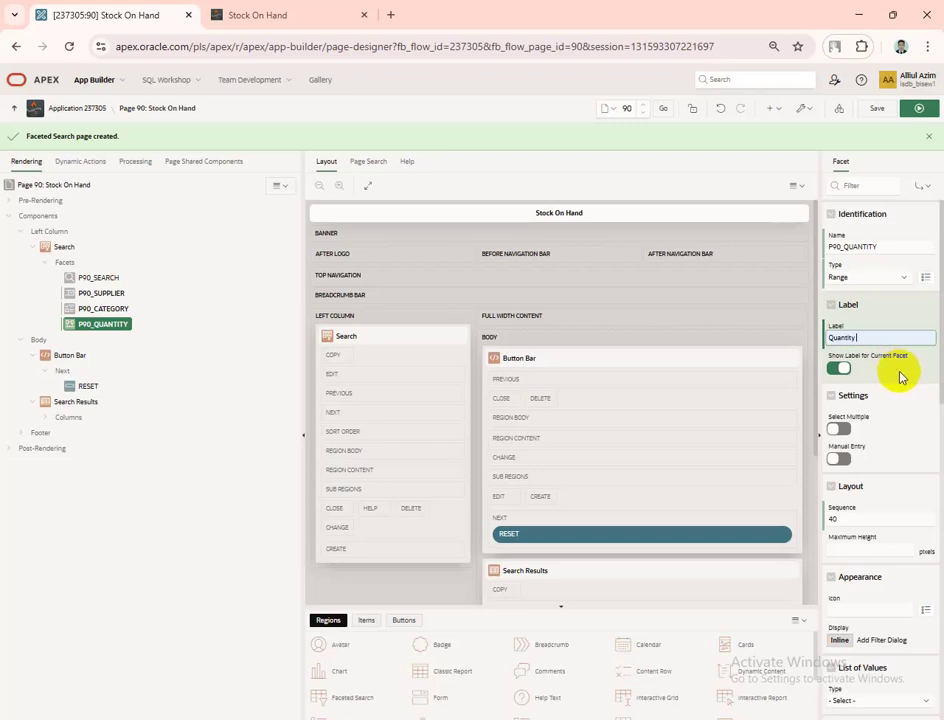
left_click(838, 431)
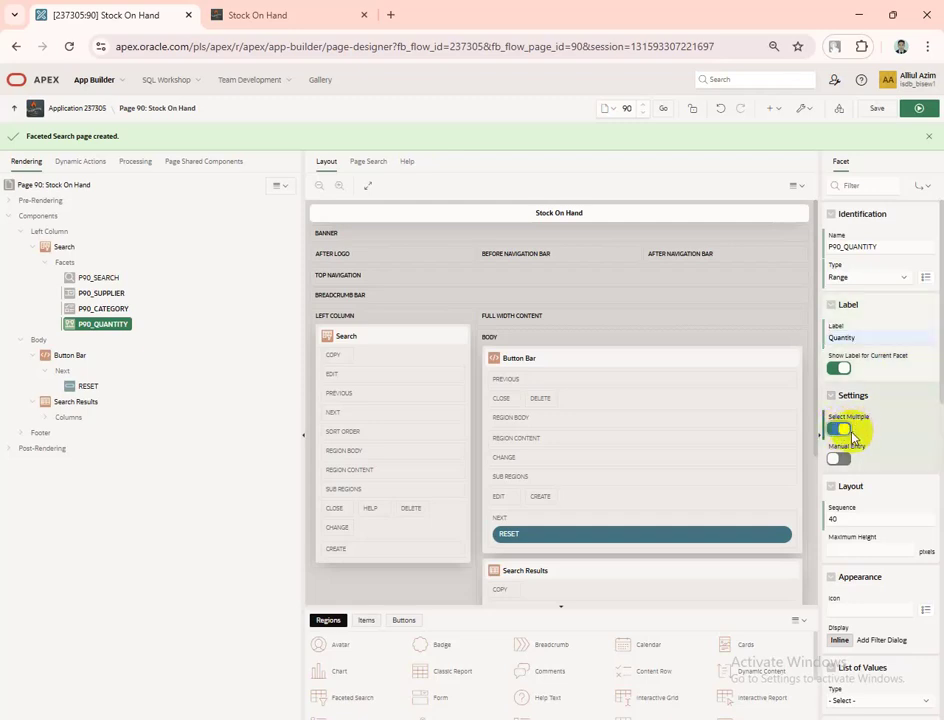
left_click(840, 459)
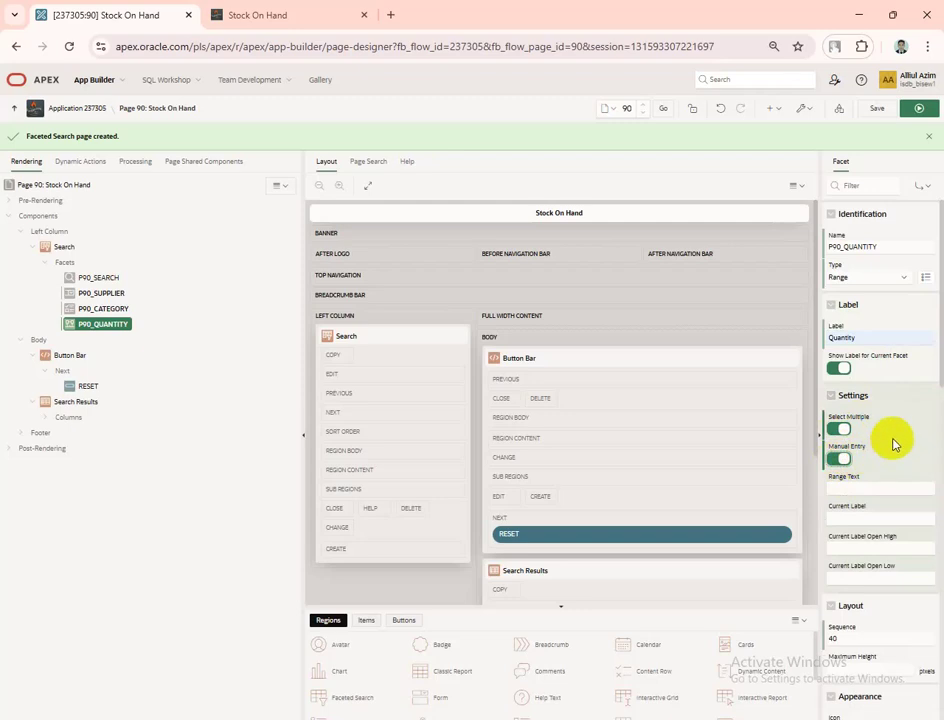
Set the list of values type of the P90_QUANTITY facet to Static Values
scroll(893, 444, "down", 2)
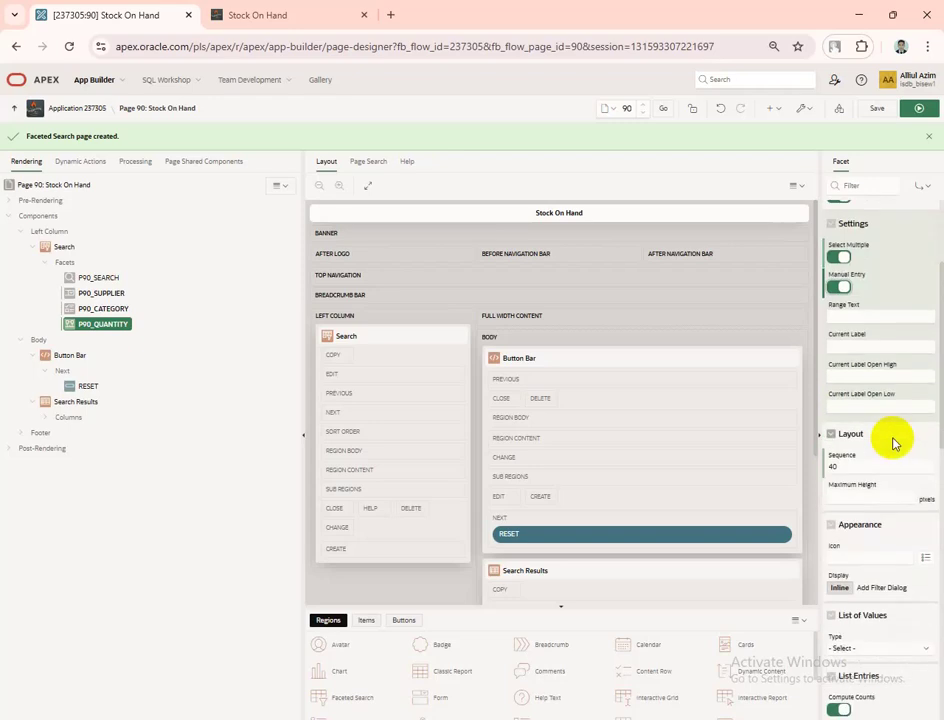
scroll(893, 444, "down", 2)
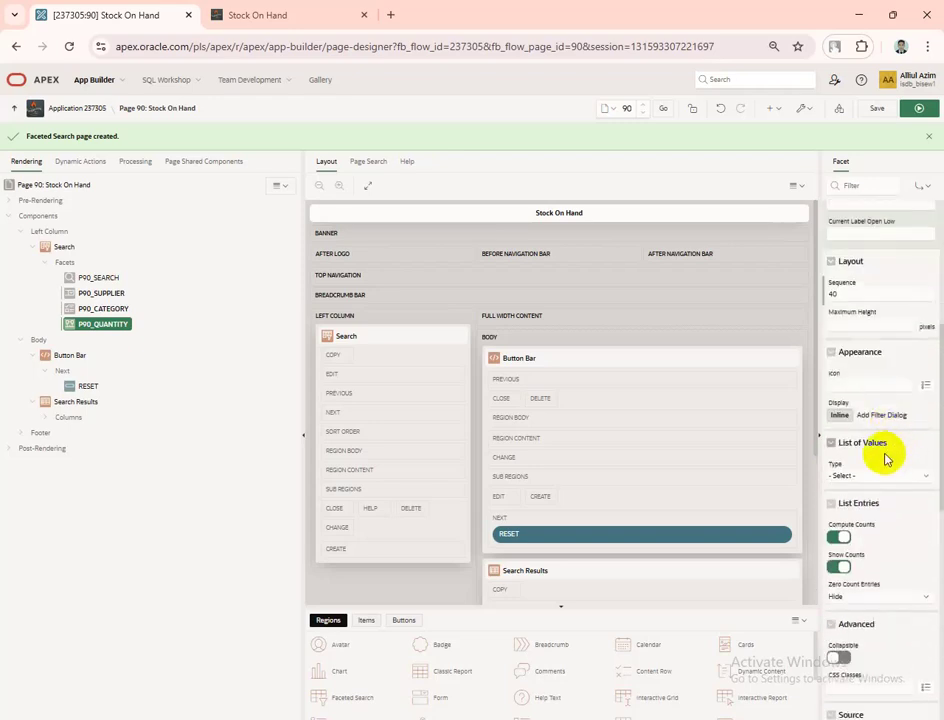
left_click(856, 476)
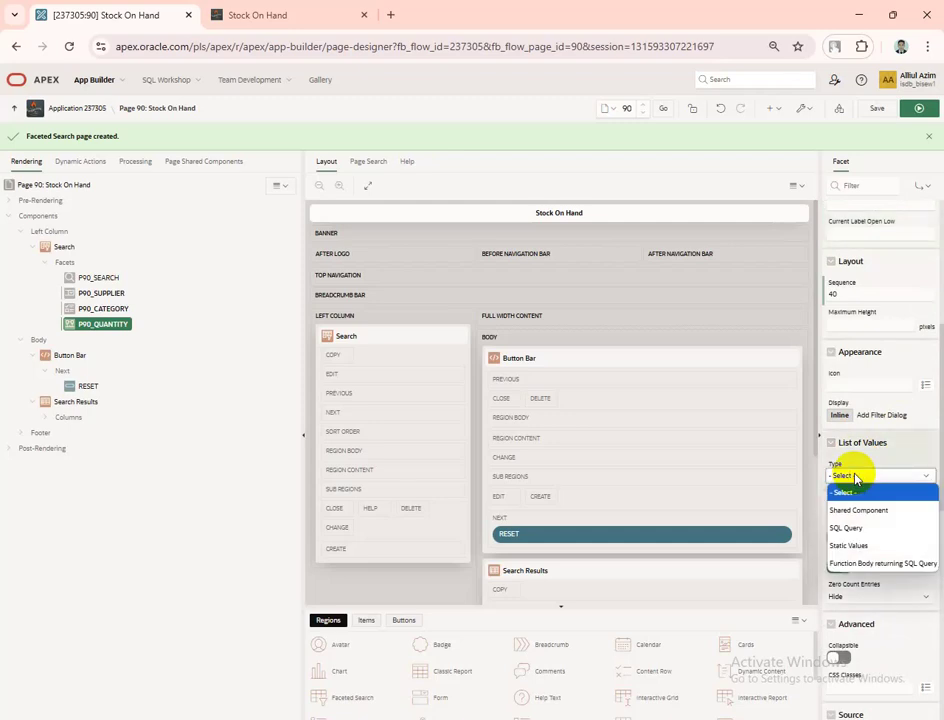
left_click(845, 545)
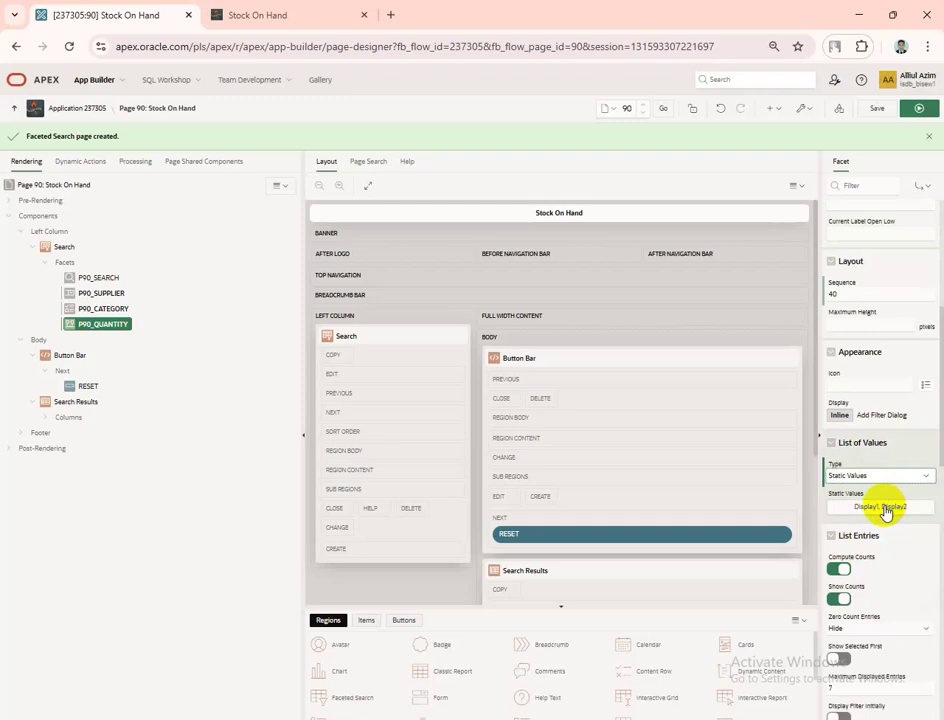
Replace the first static value of P90_QUANTITY with display value "<50" and return value "|100"
left_click(862, 506)
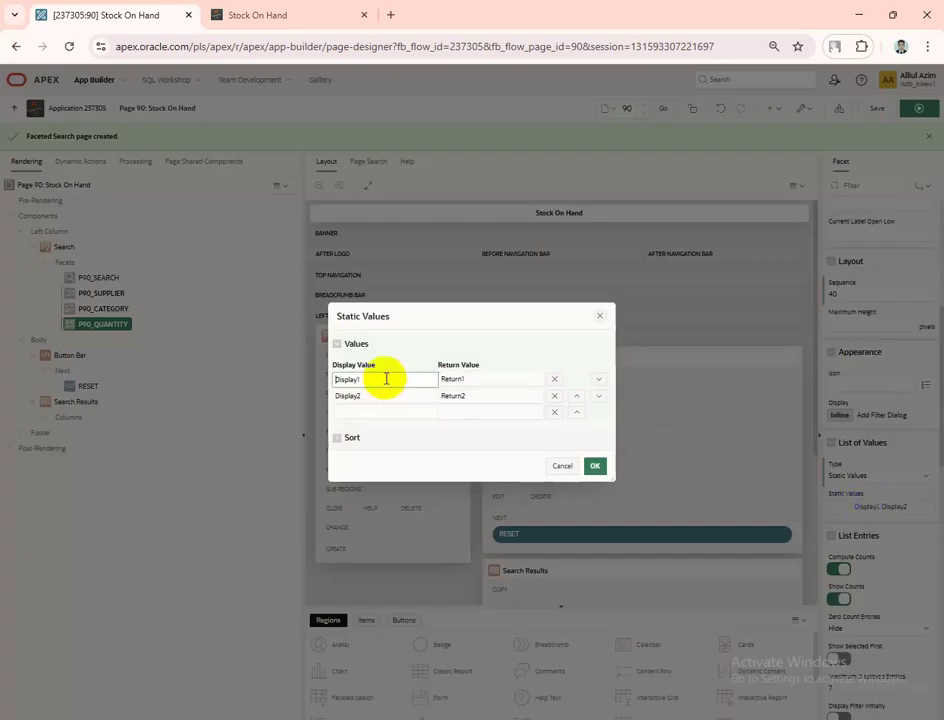
left_click_drag(386, 379, 334, 380)
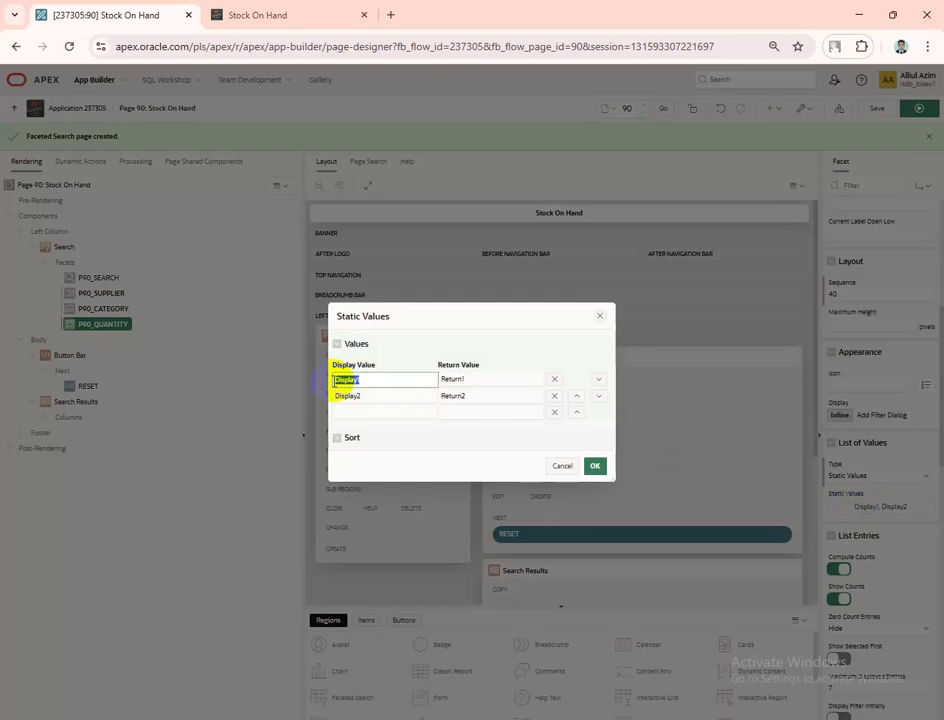
type("<50")
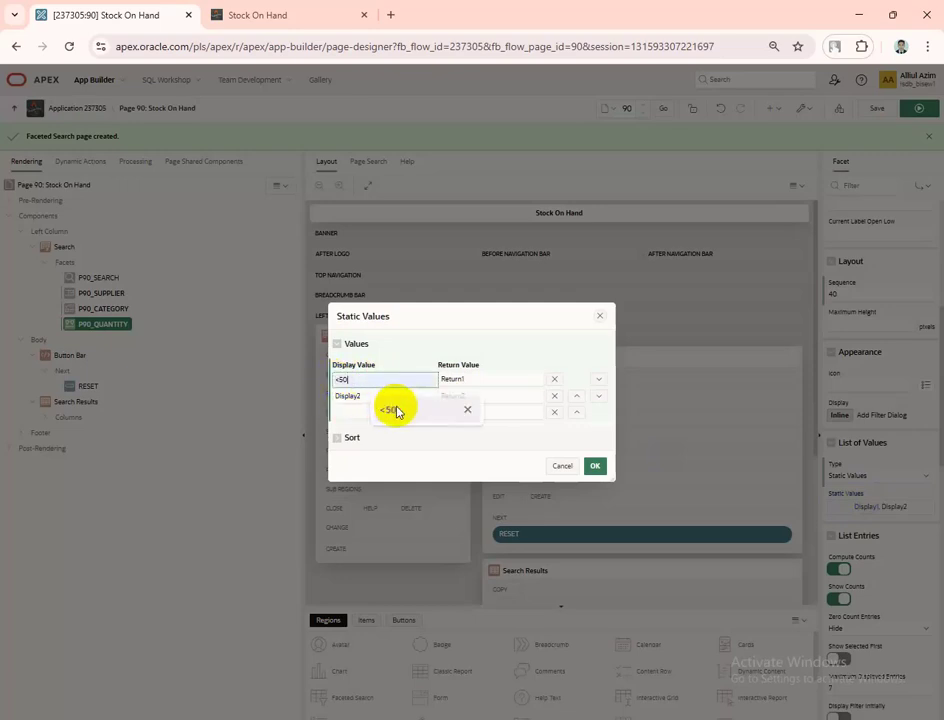
left_click(387, 410)
left_click_drag(468, 383, 430, 374)
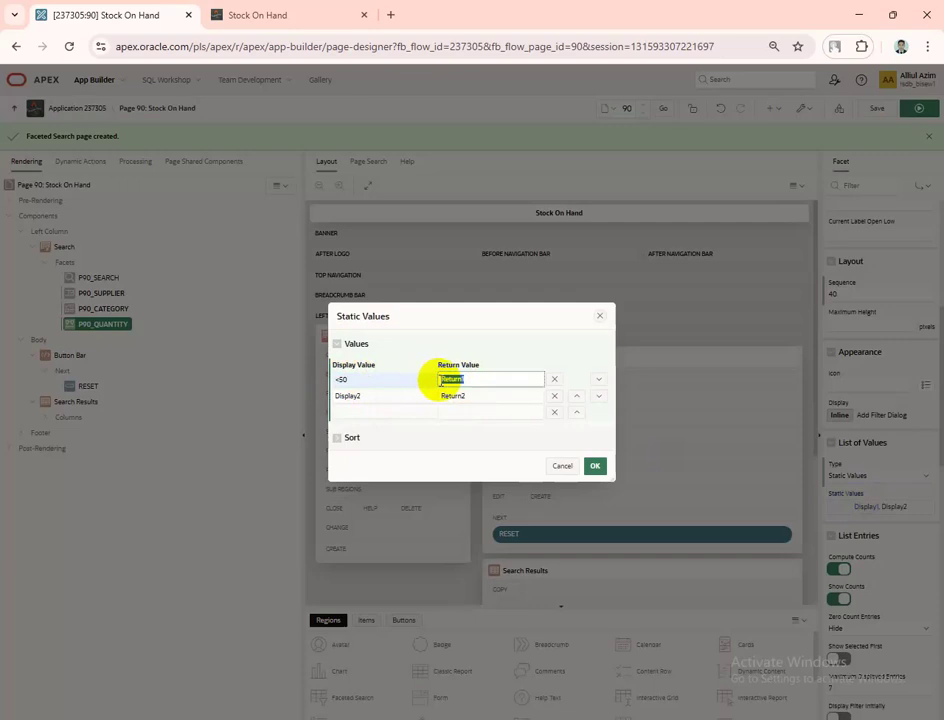
type("|100")
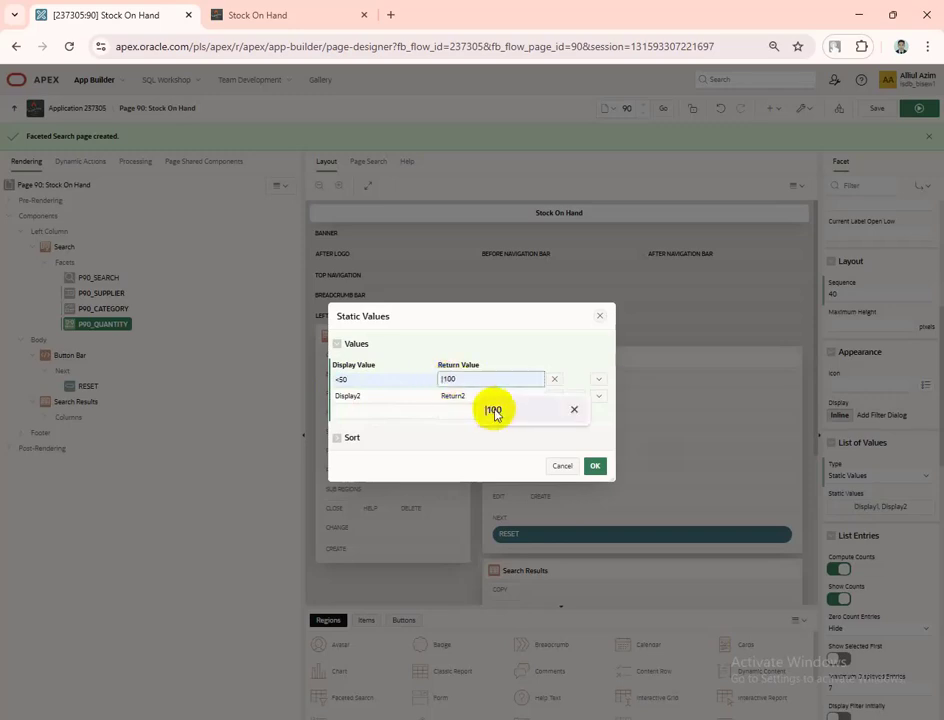
left_click(494, 410)
Replace the second static value with display value "100 - 500" and return value "100 | 500"
left_click(375, 396)
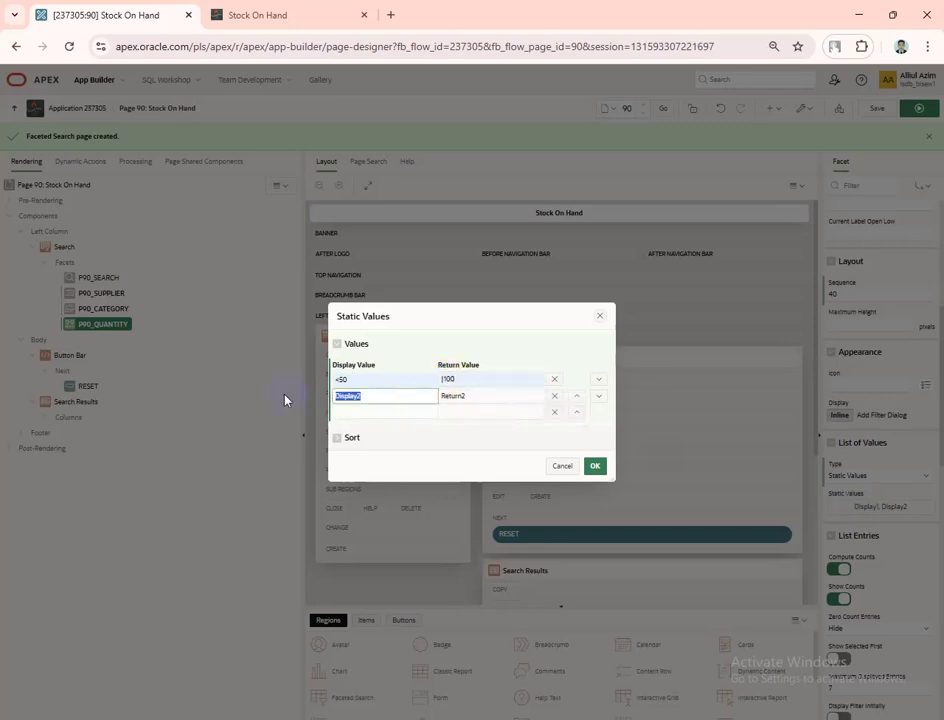
type("|")
type("100")
left_click(398, 426)
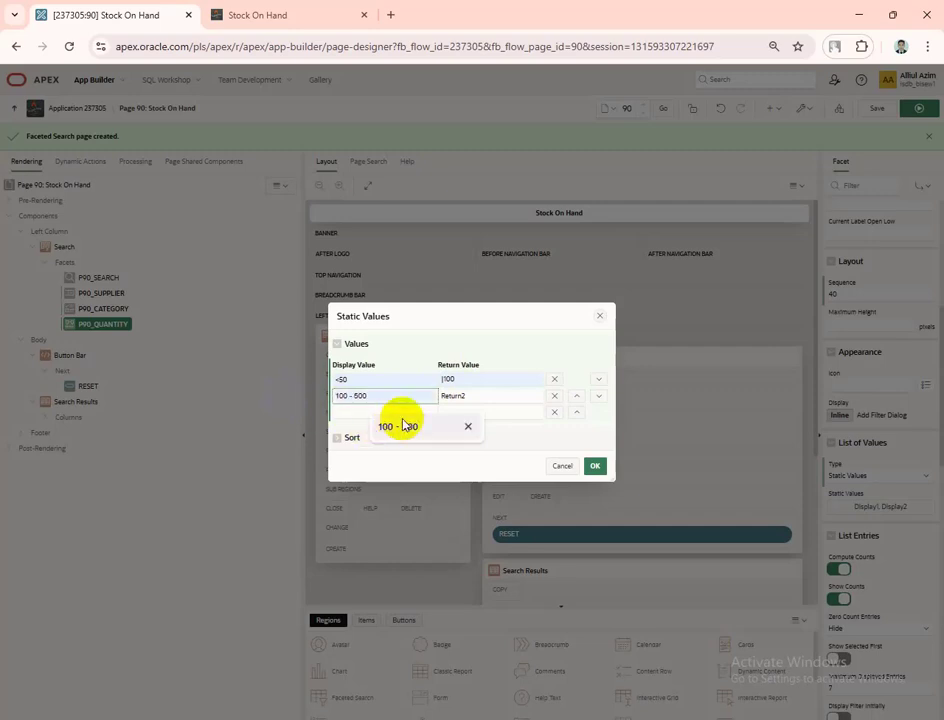
left_click_drag(476, 394, 420, 385)
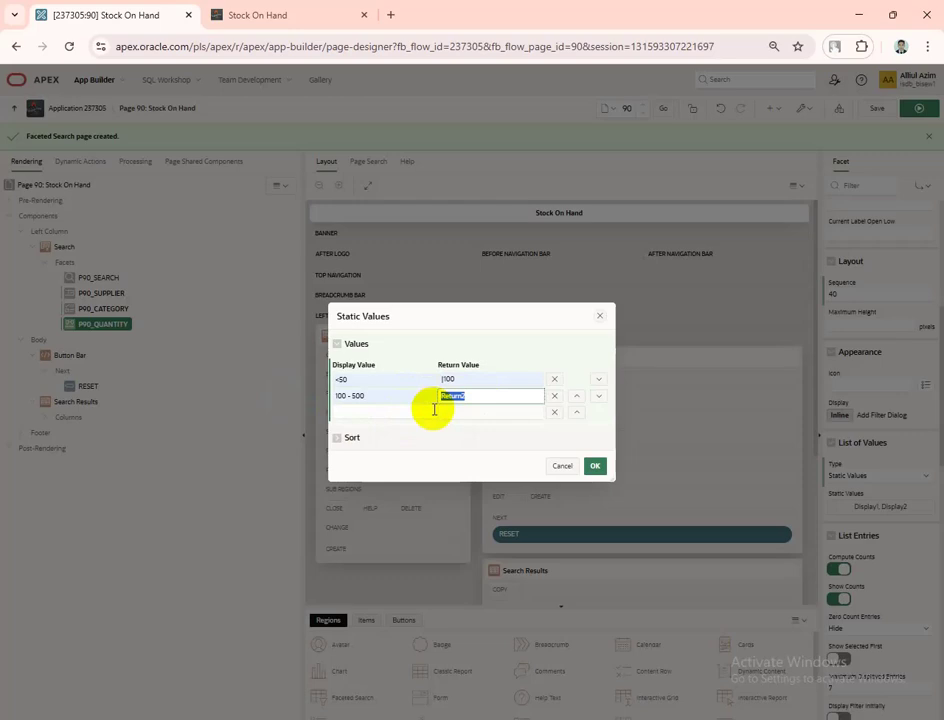
type("100 | 500")
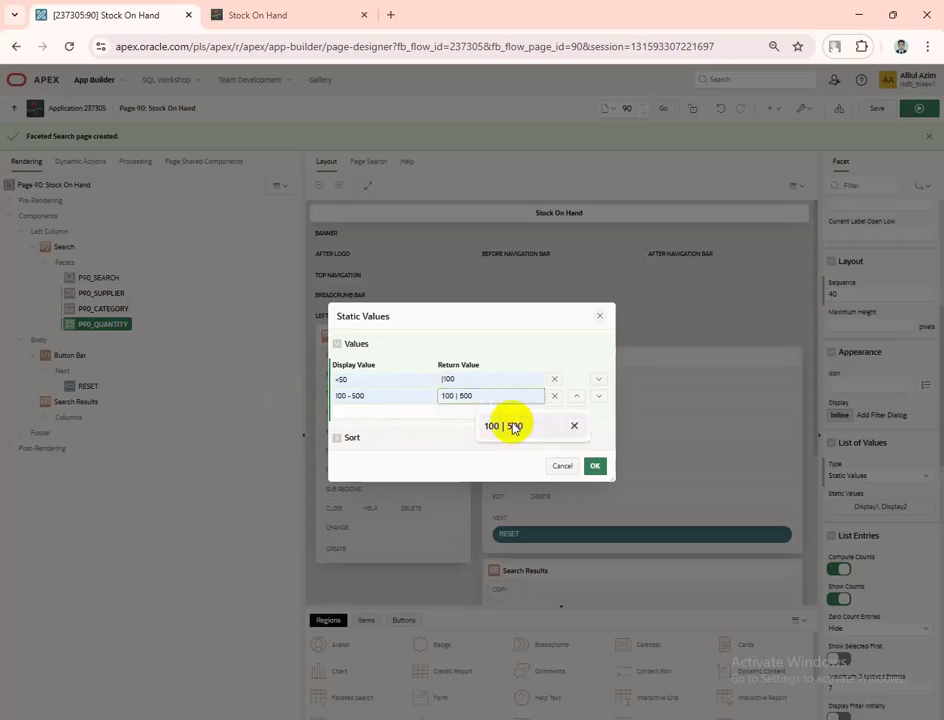
left_click(506, 426)
Add a third static value with display value "500 - 1000" and return value "500 | 1000"
left_click(384, 412)
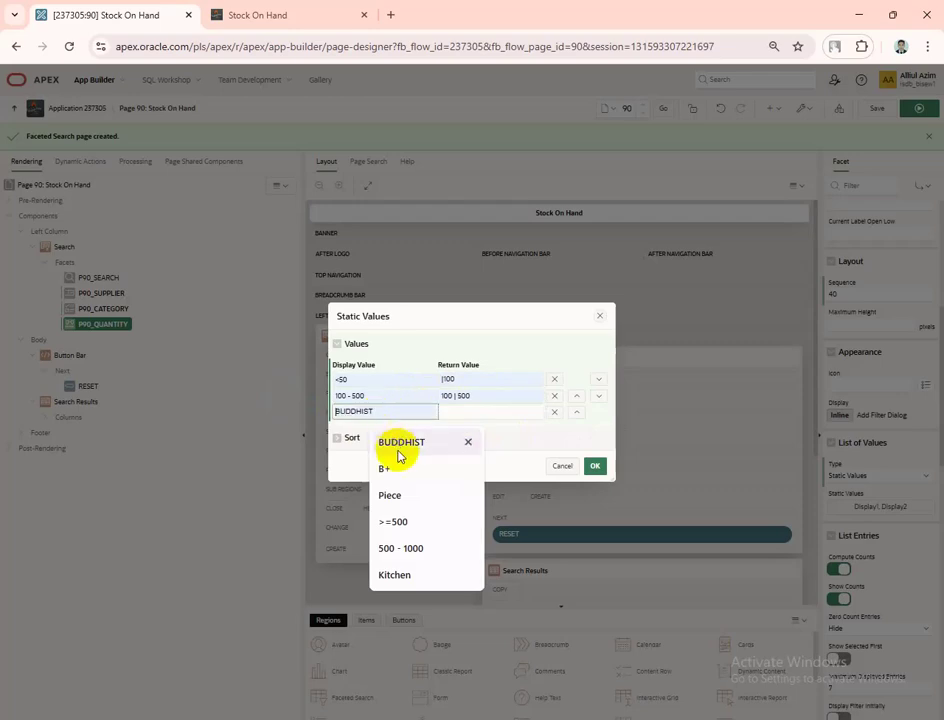
left_click(400, 548)
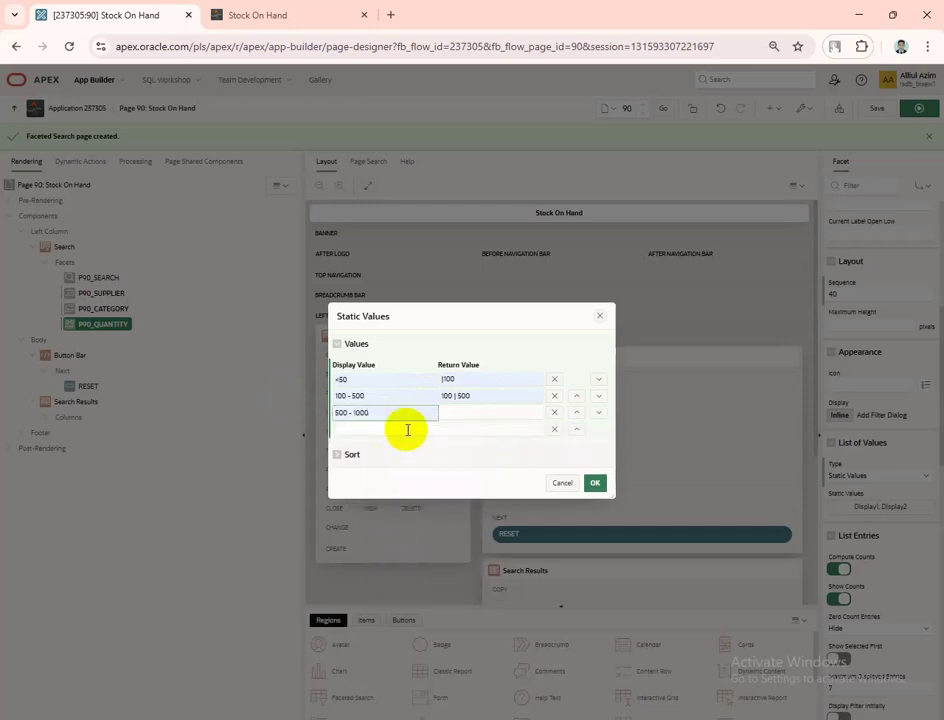
left_click(468, 411)
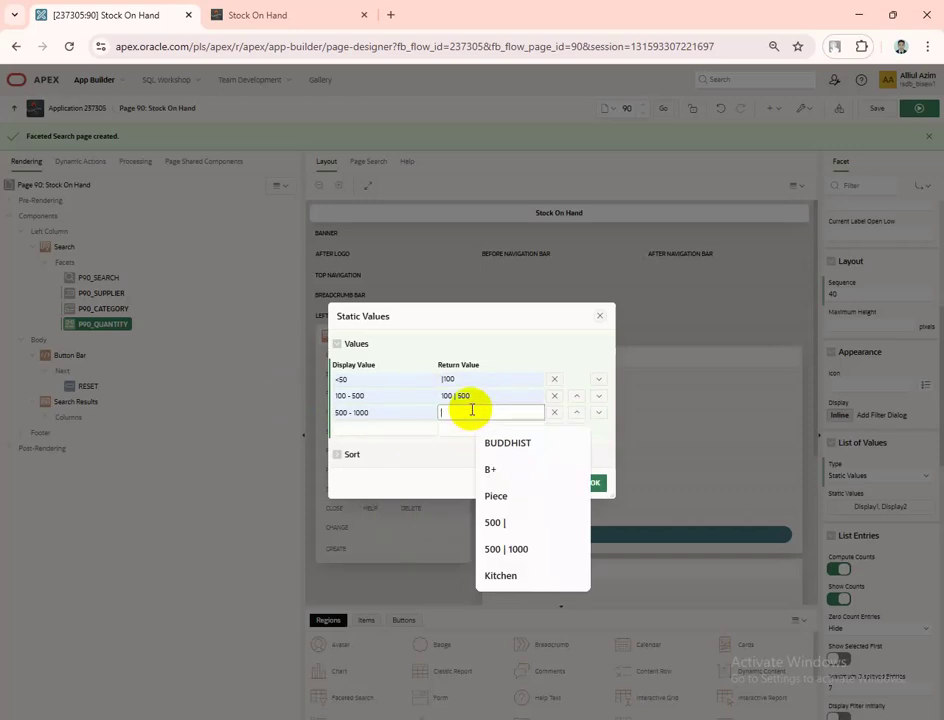
type("500 | 1000")
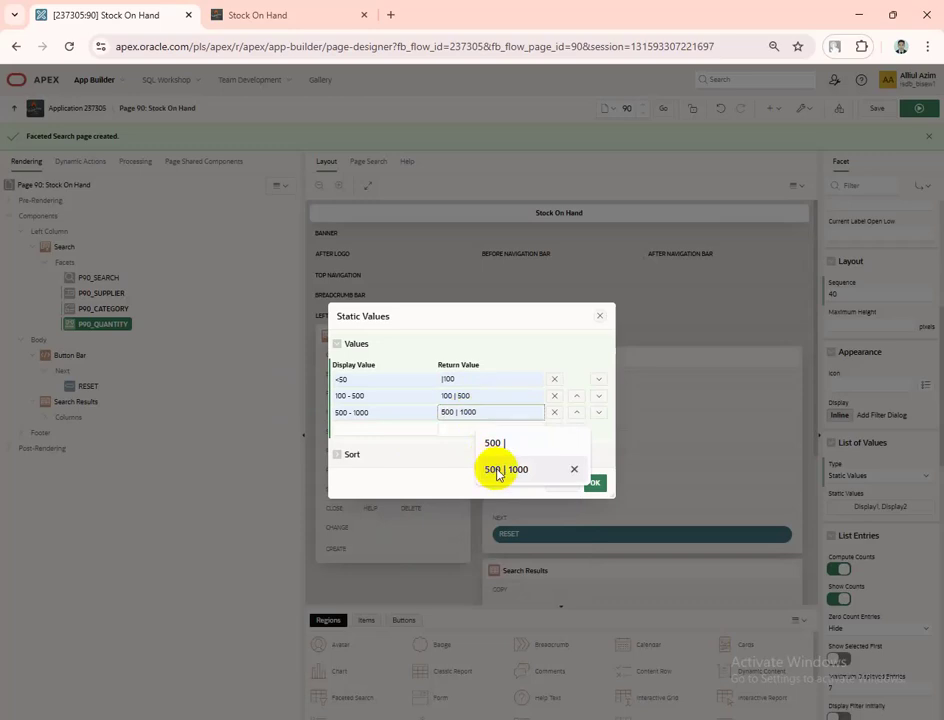
left_click(497, 470)
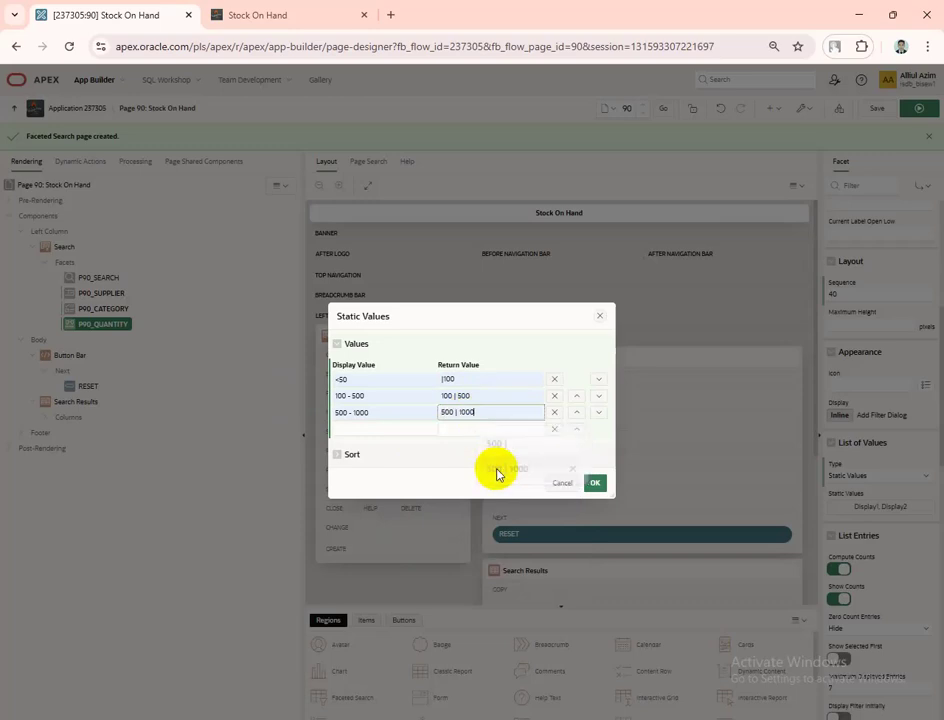
Add a fourth static value with display value ">=1000" and return value "1000 |", and accept the list
left_click(376, 427)
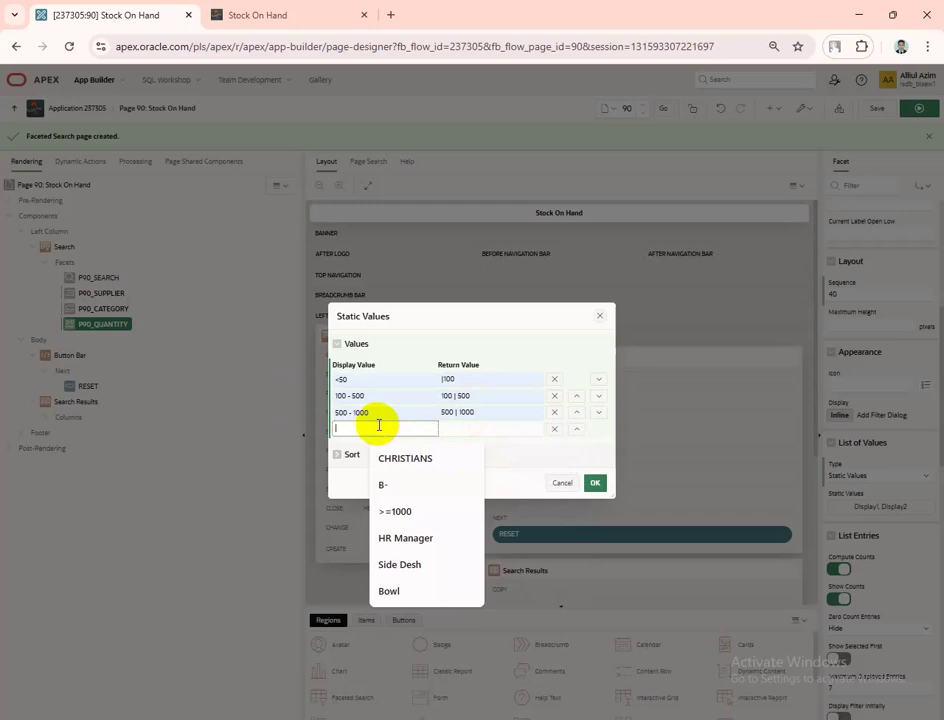
type(">=1000")
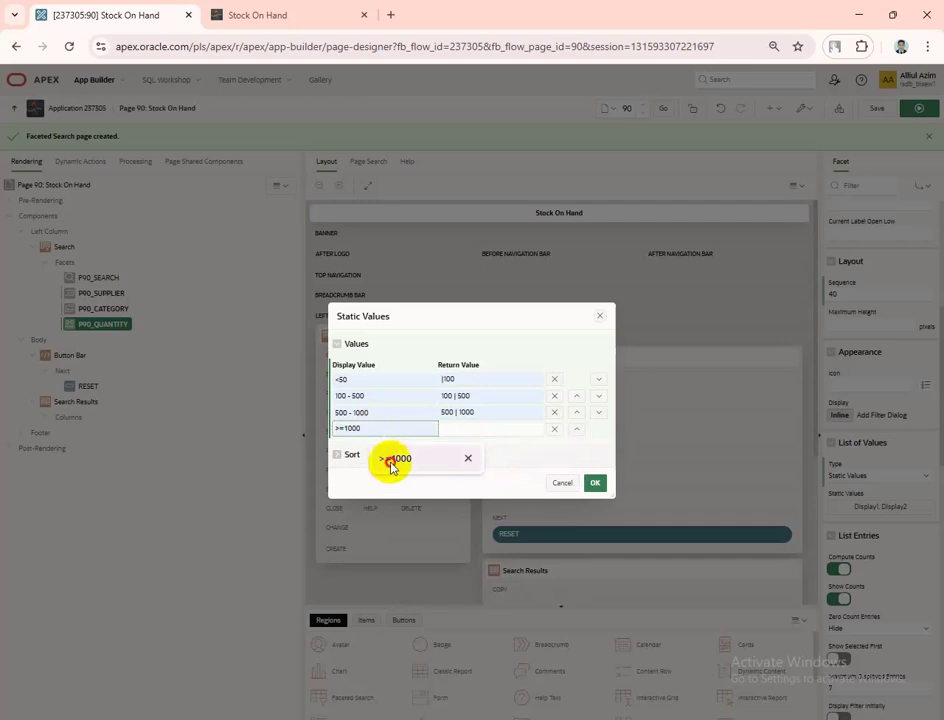
left_click(390, 460)
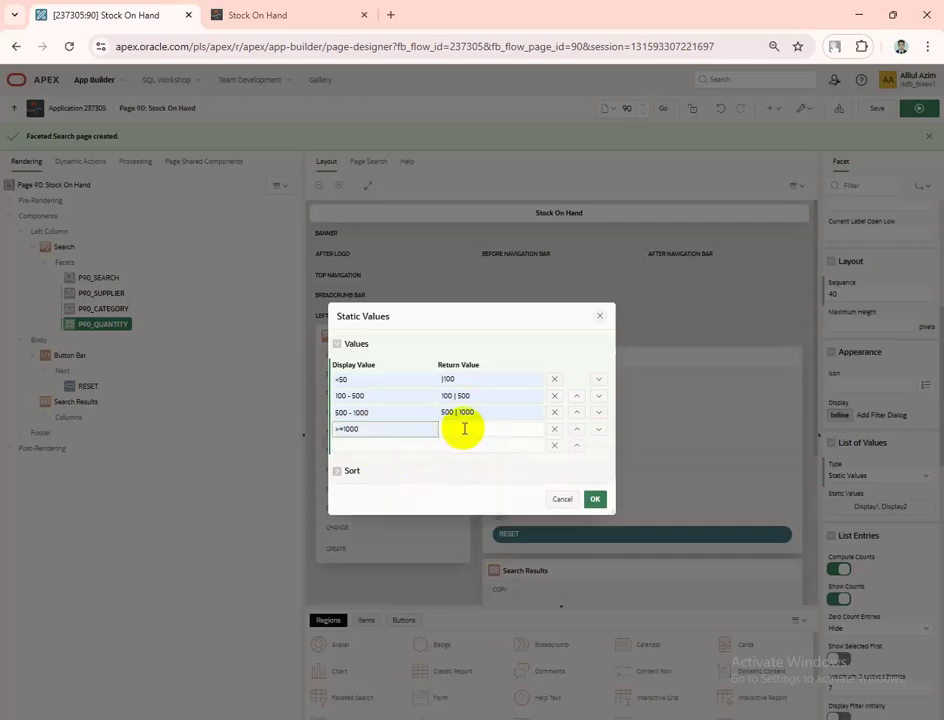
left_click(464, 428)
type("1")
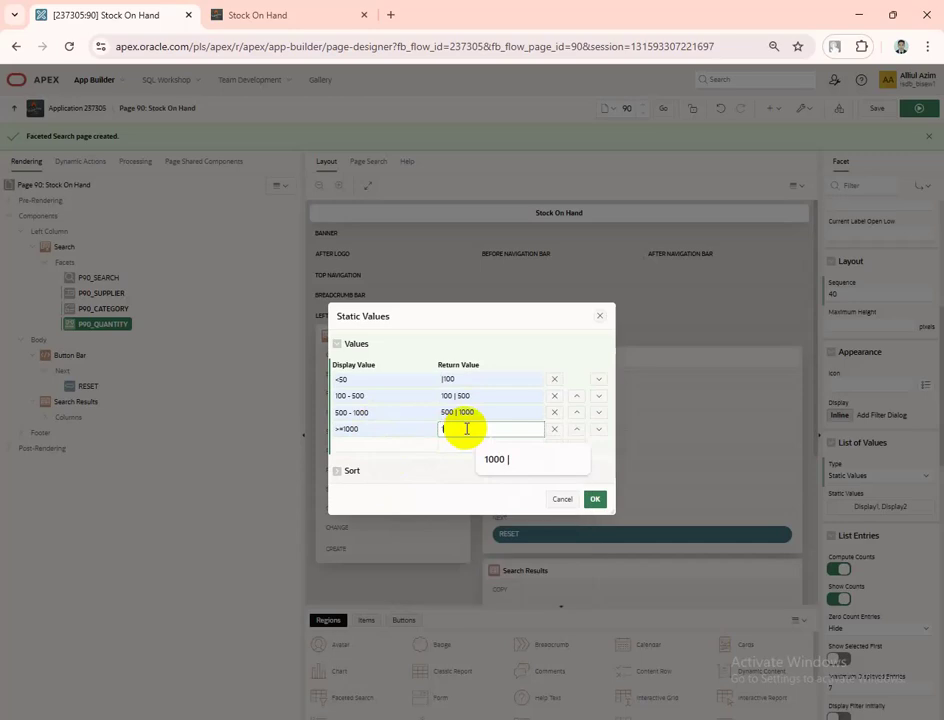
left_click(541, 460)
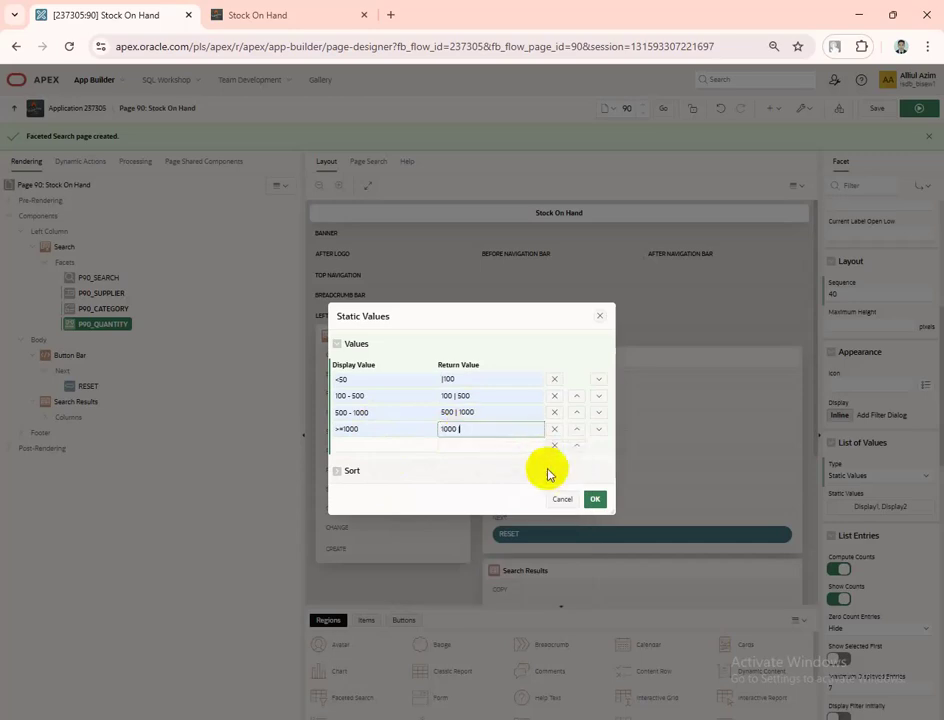
left_click(593, 500)
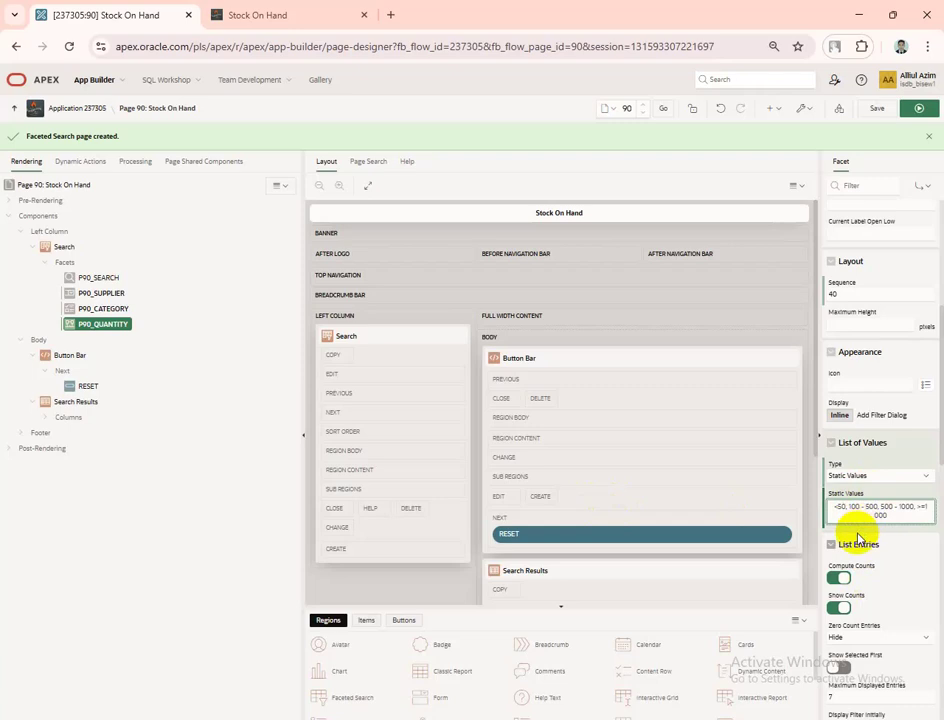
Set the source data type of the P90_QUANTITY facet to NUMBER and save the page
scroll(874, 556, "down", 3)
scroll(874, 556, "down", 5)
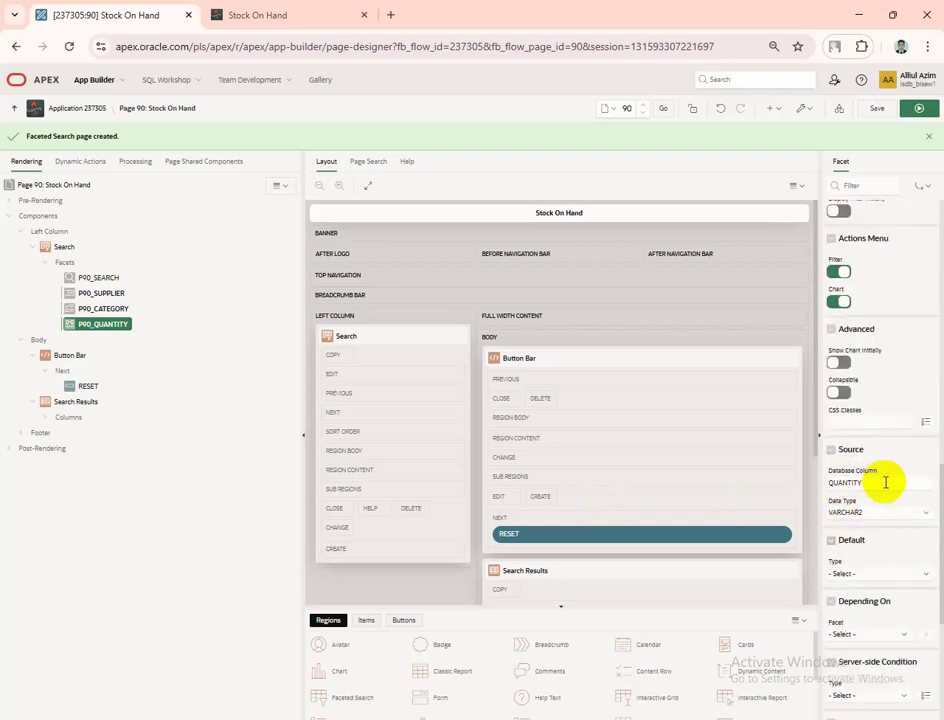
left_click(898, 513)
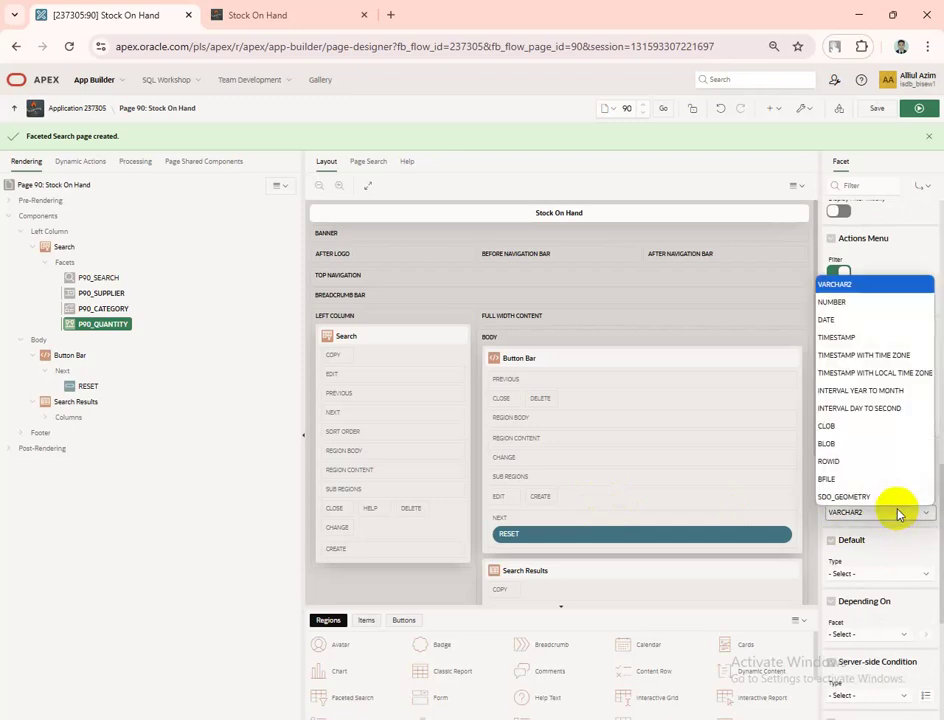
left_click(862, 302)
scroll(883, 516, "down", 2)
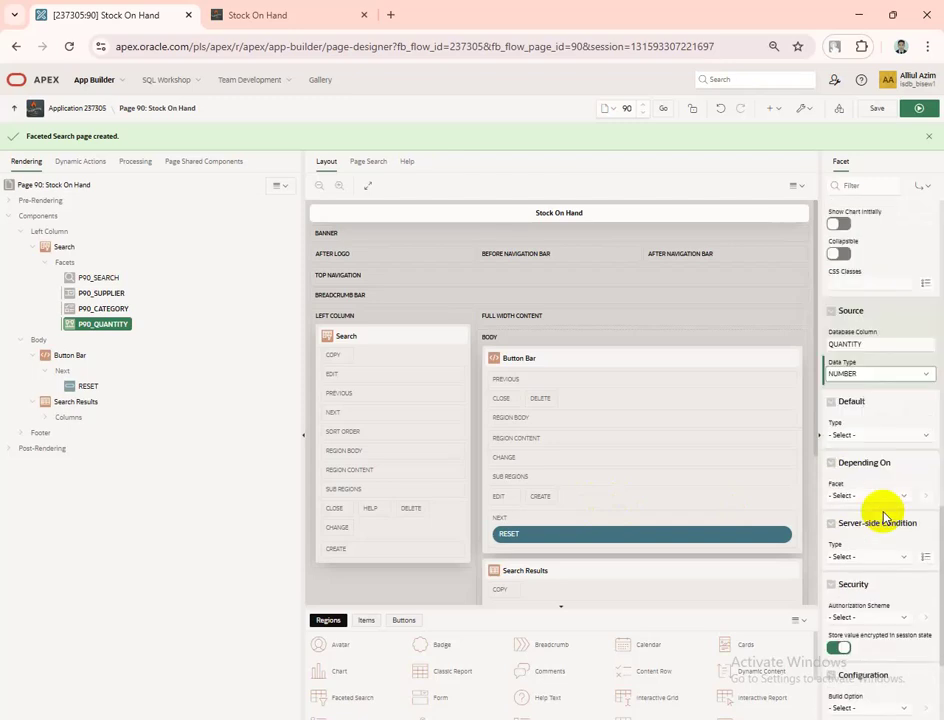
scroll(880, 530, "down", 1)
left_click(879, 108)
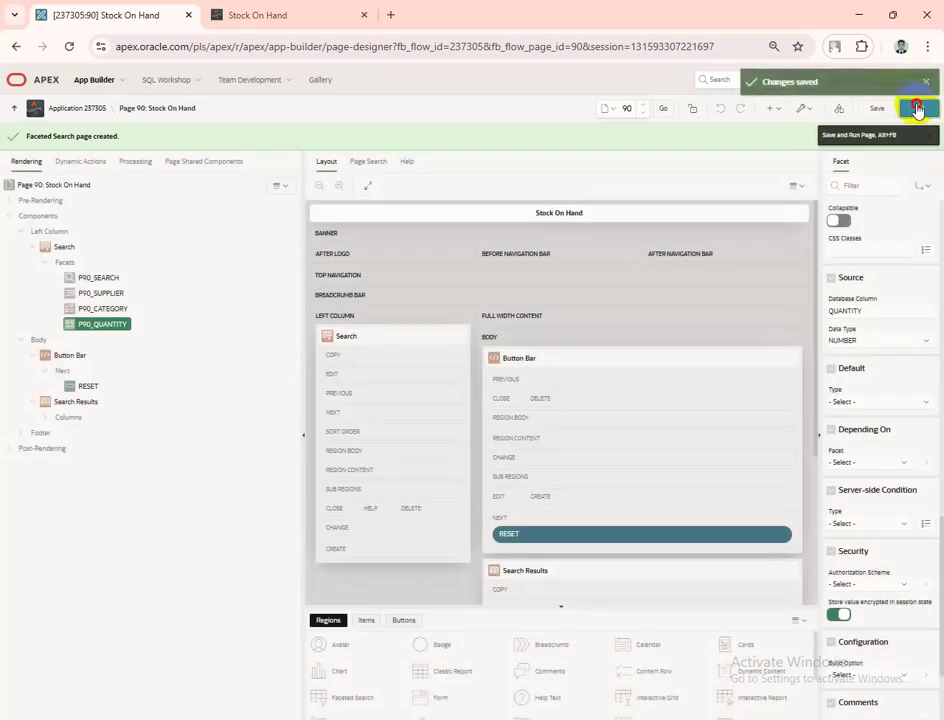
Run the Stock On Hand page, rerun it in a fresh tab, and read the message it shows
left_click(917, 110)
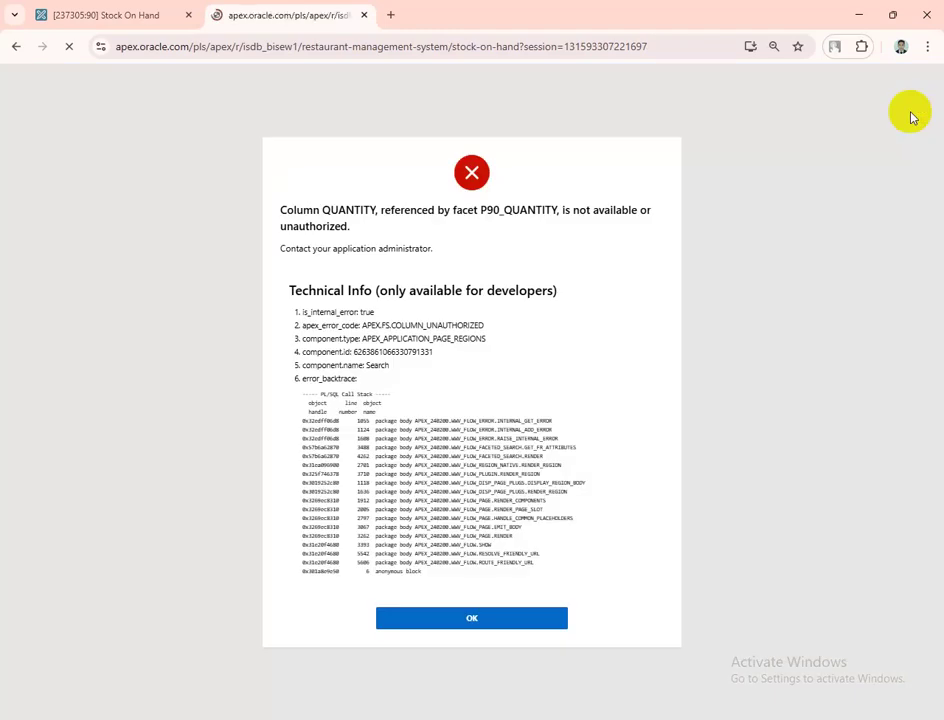
left_click(454, 619)
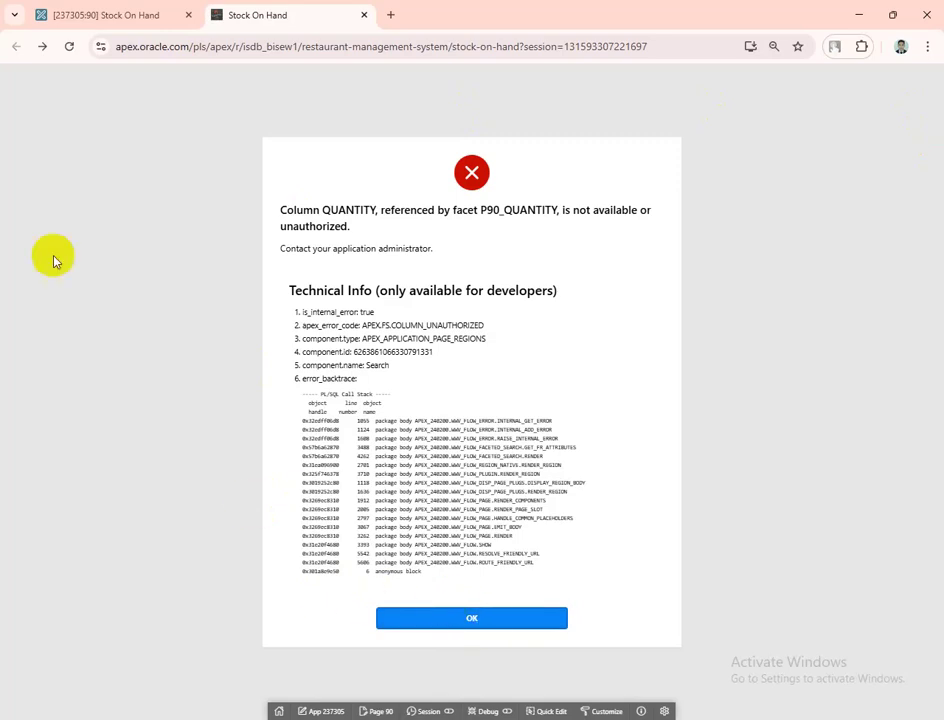
left_click(363, 15)
left_click(918, 110)
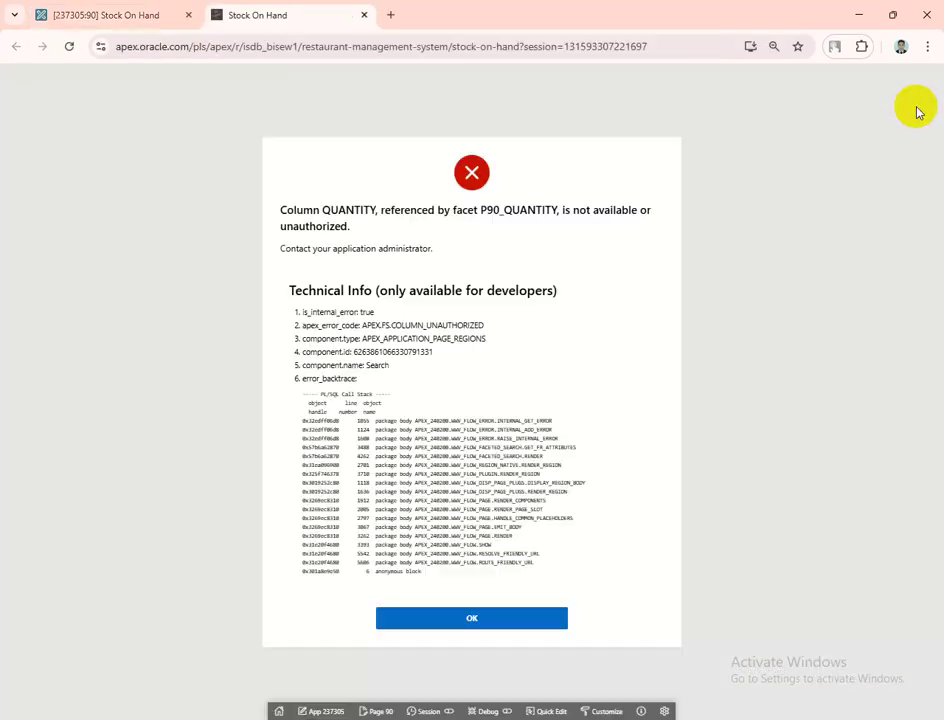
left_click_drag(481, 210, 521, 237)
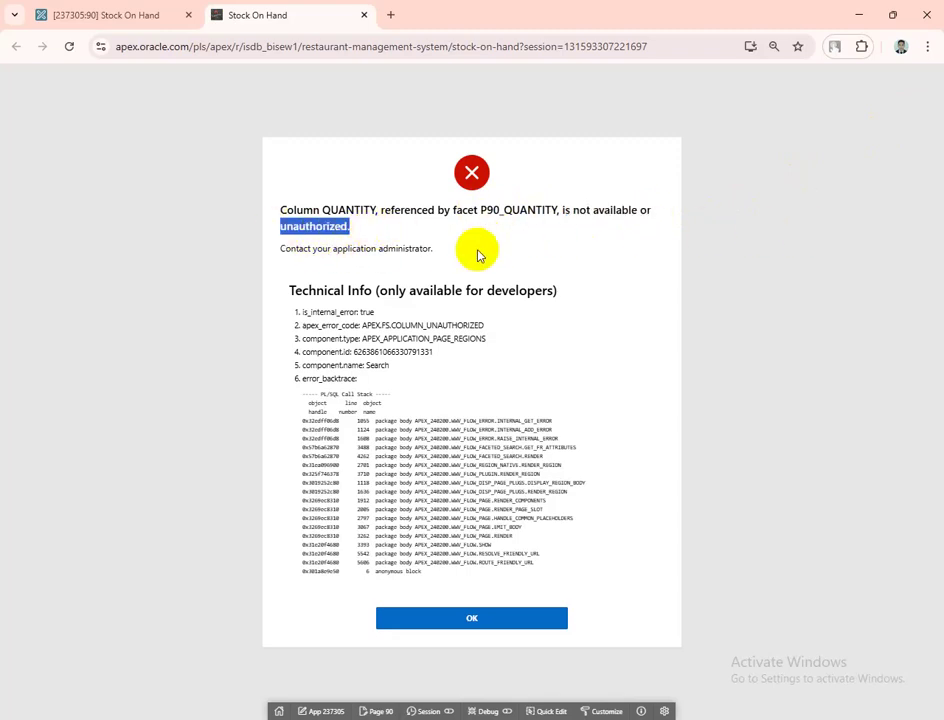
Return to the page designer and review the source and security settings of the P90_QUANTITY facet
left_click(108, 15)
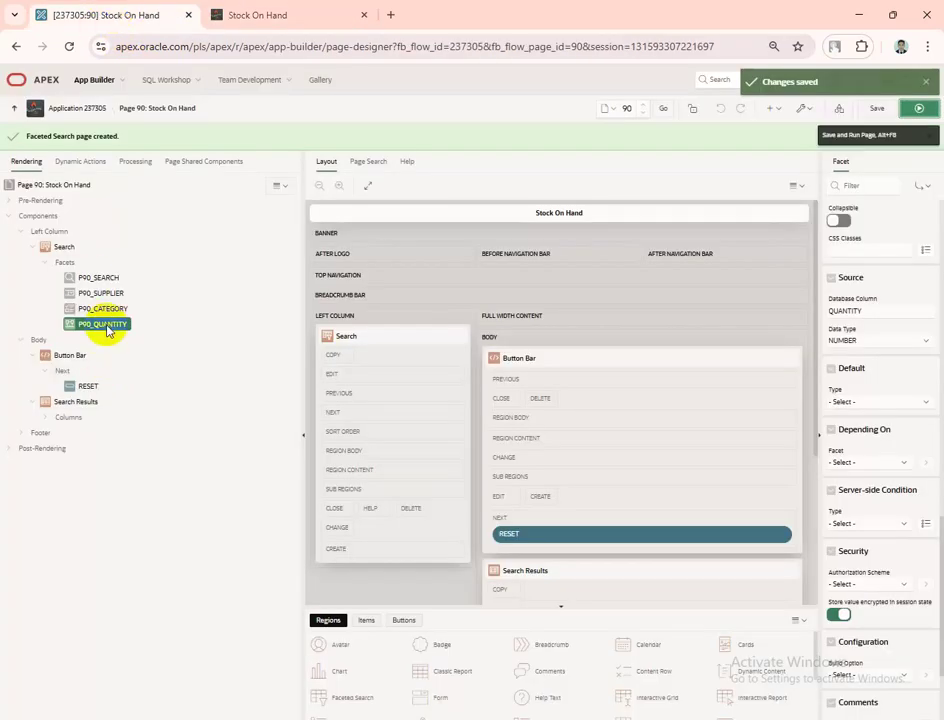
scroll(908, 508, "down", 1)
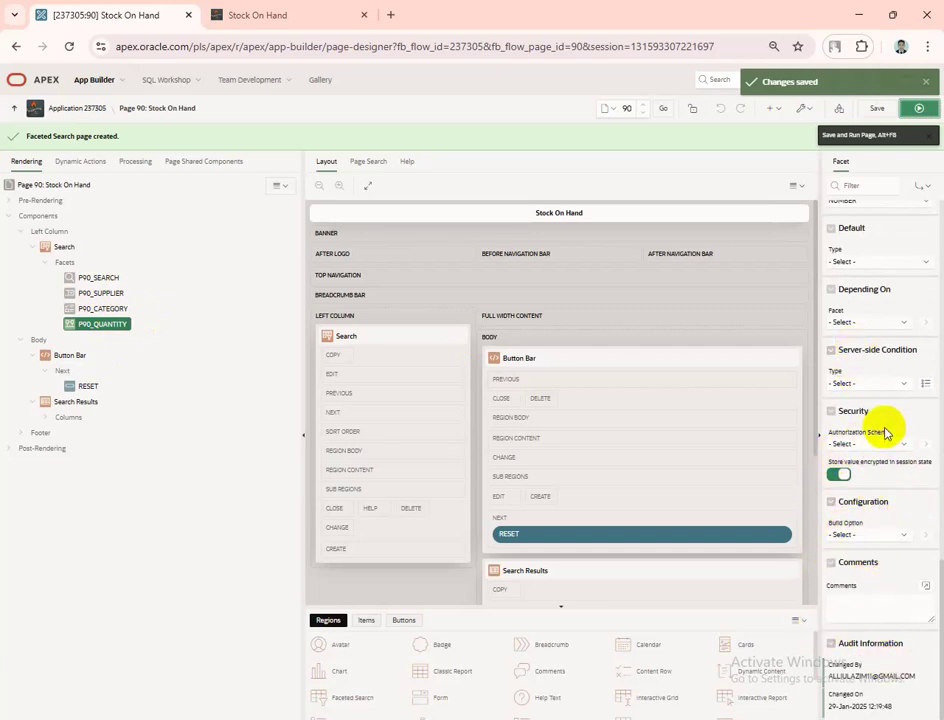
scroll(860, 316, "up", 3)
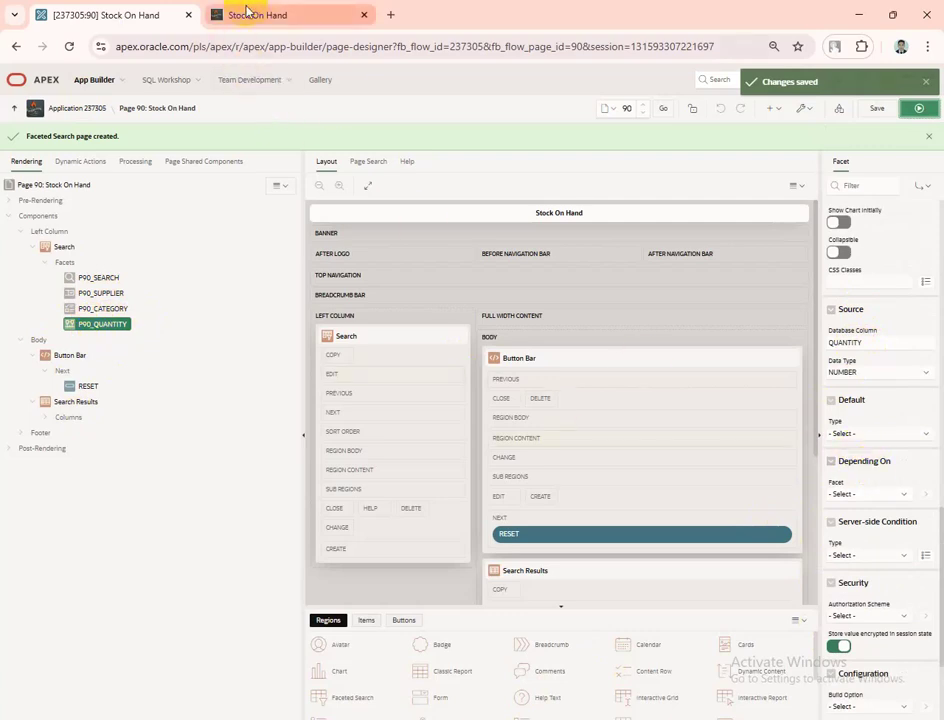
Duplicate the page designer browser tab and open the SQL Workshop Object Browser in it
right_click(141, 14)
left_click(204, 147)
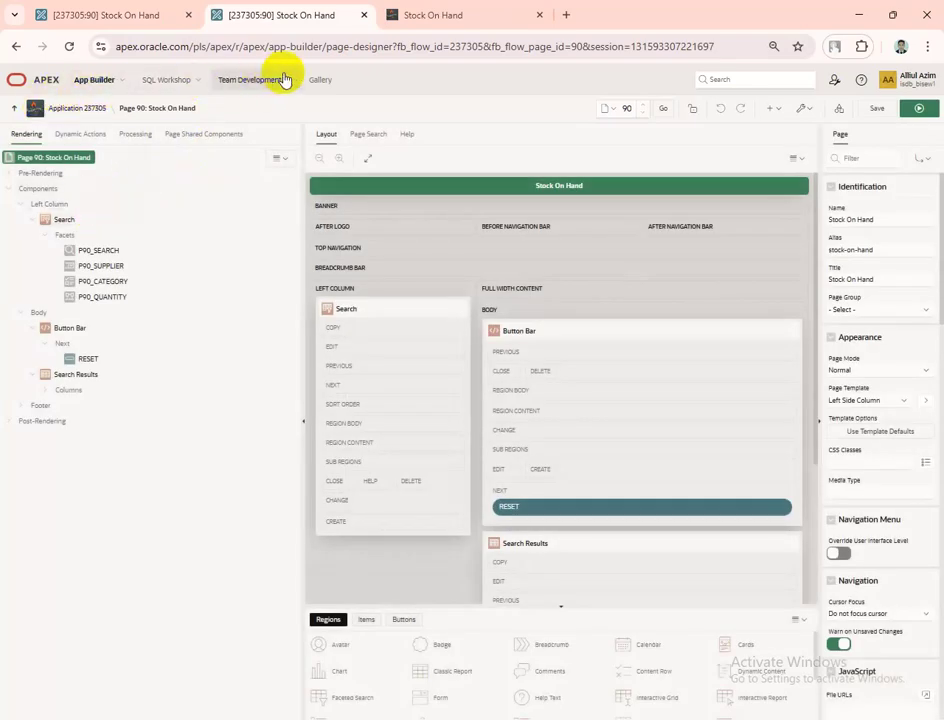
left_click(194, 84)
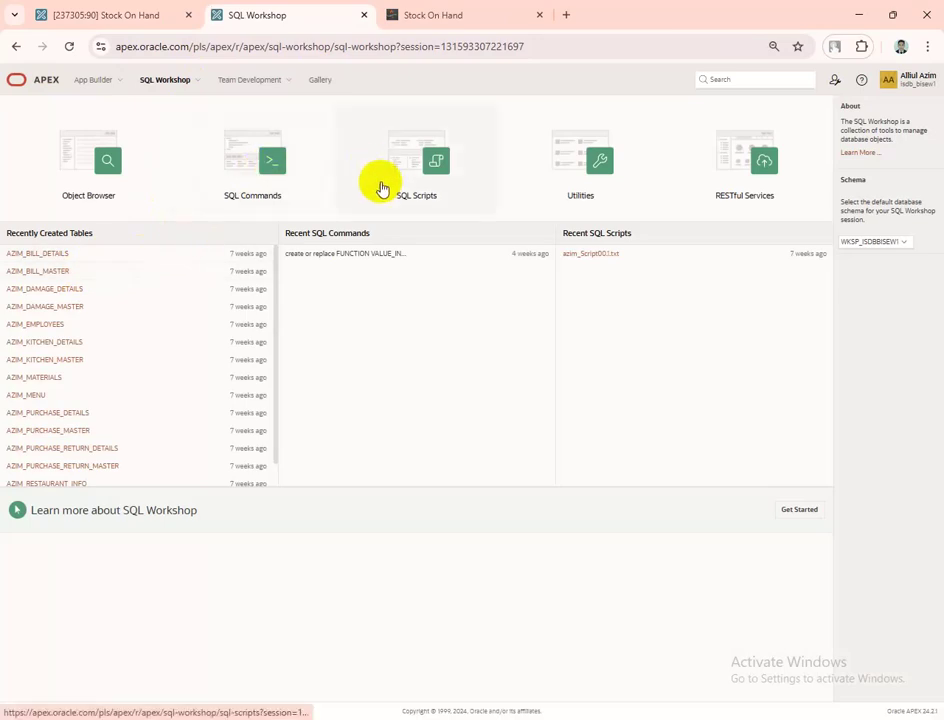
left_click(198, 80)
left_click(189, 104)
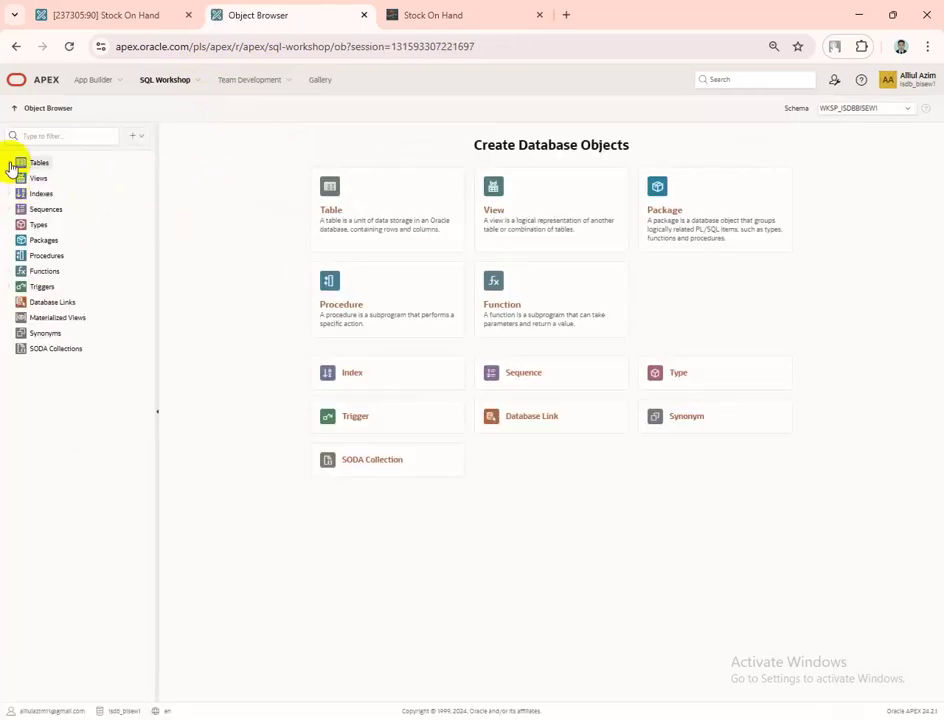
Look up the stock table's columns and copy the column name QUANTITY_ON_HAND from its DDL
left_click(10, 164)
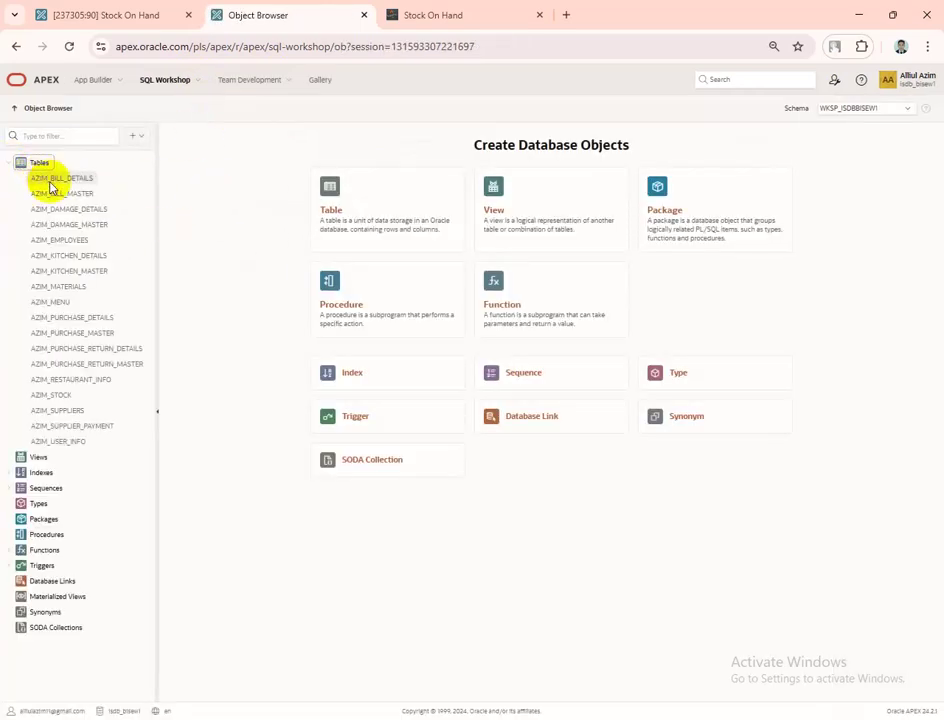
left_click(58, 396)
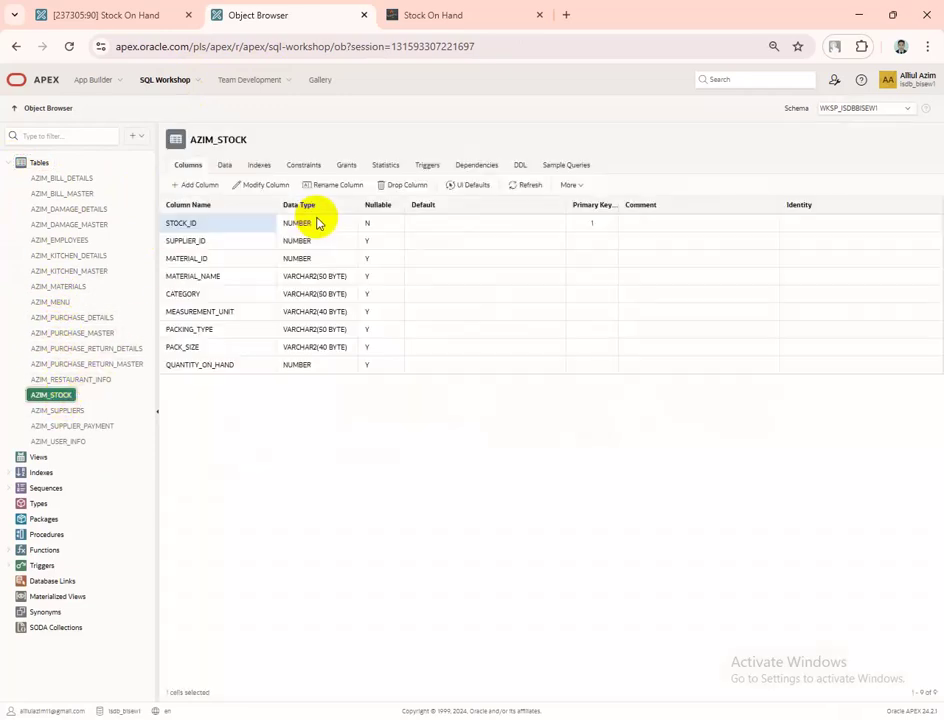
left_click(168, 365)
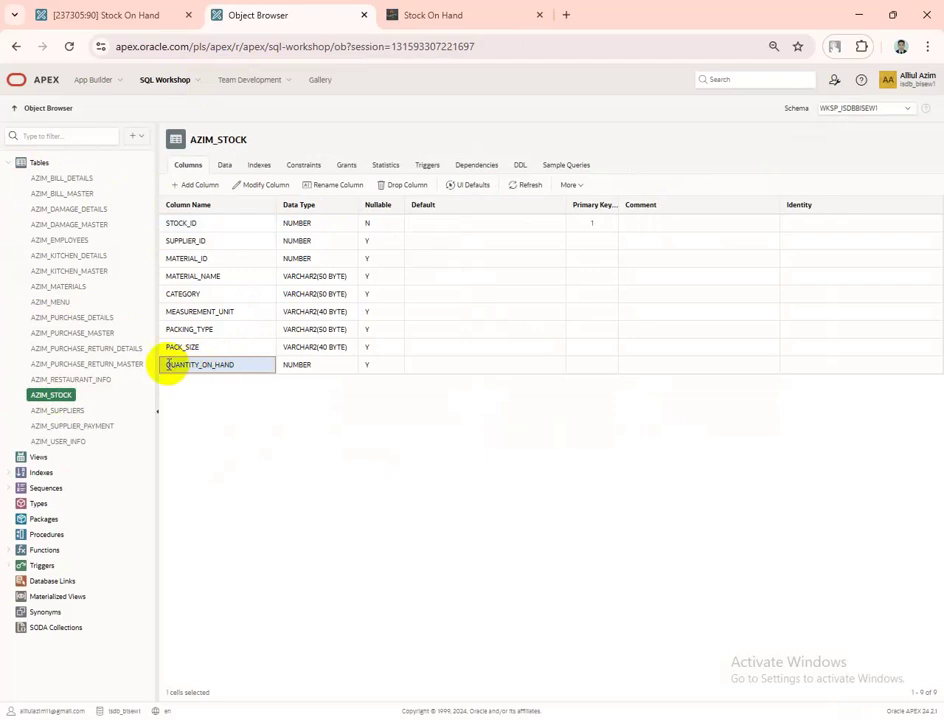
left_click(519, 167)
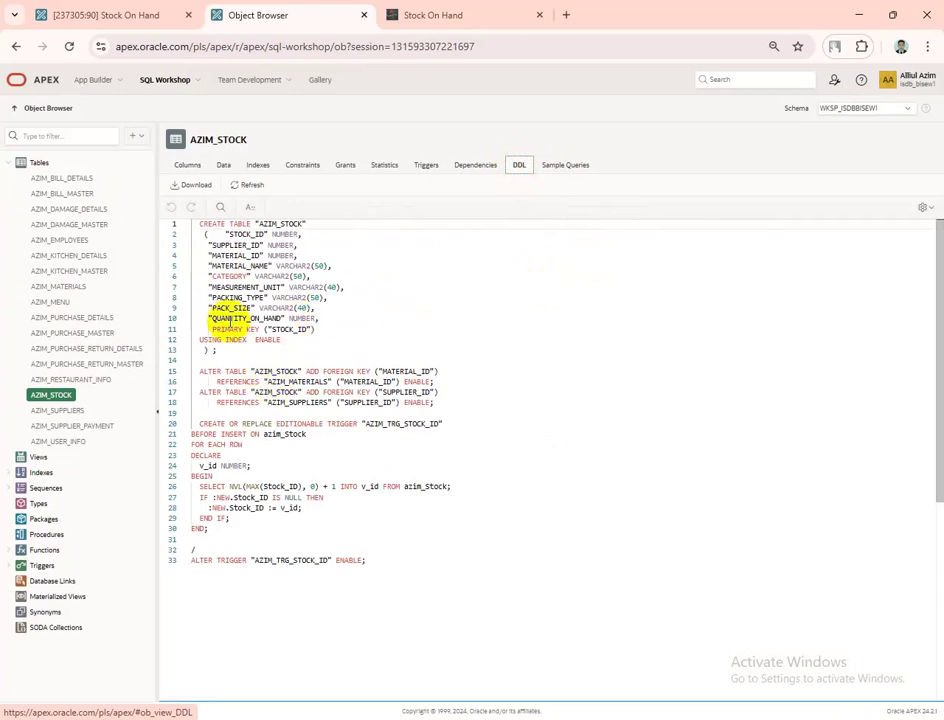
left_click_drag(211, 318, 281, 317)
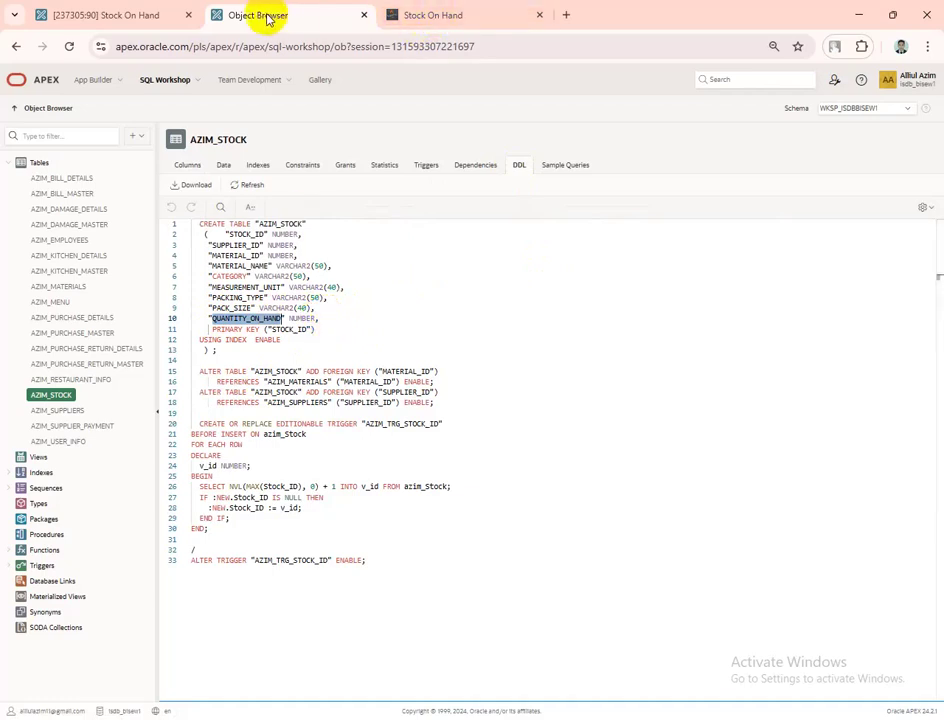
Set the database column of the P90_QUANTITY facet to QUANTITY_ON_HAND, and save and run the page
left_click(110, 15)
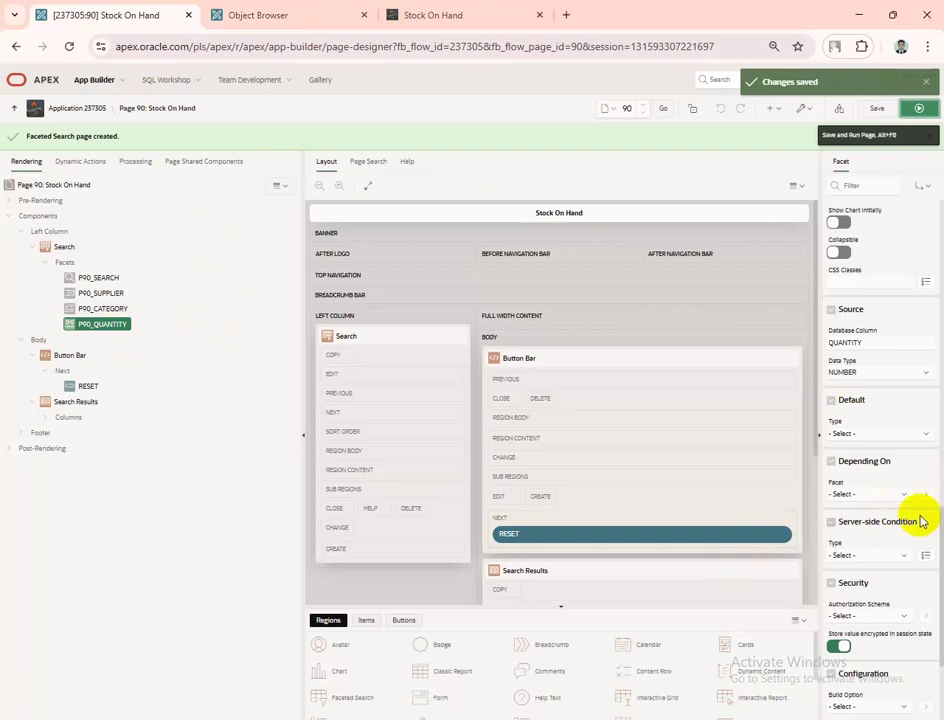
double_click(874, 342)
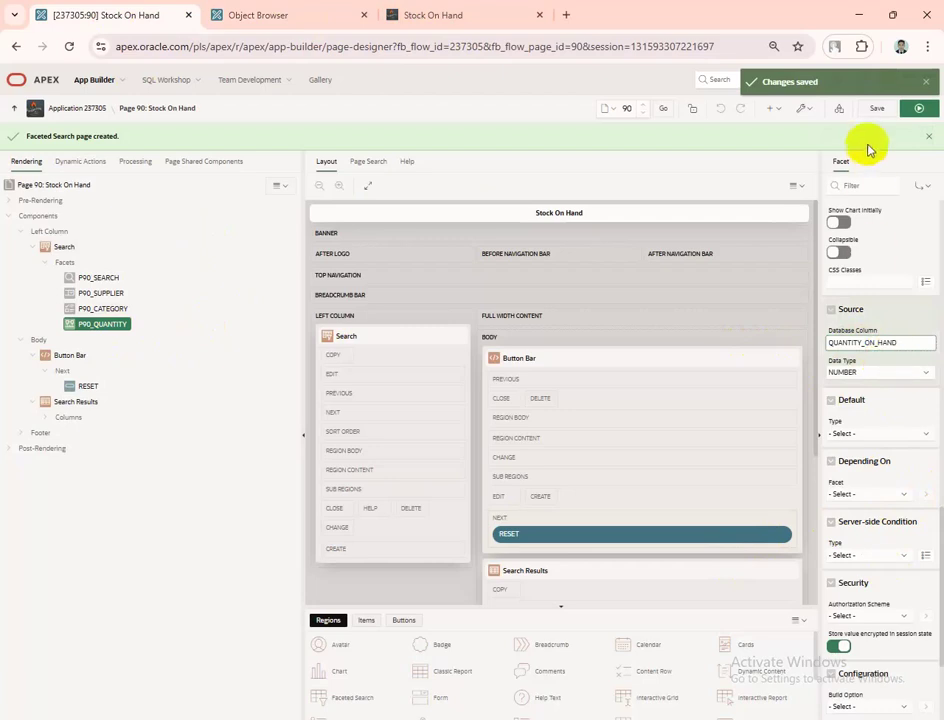
left_click(879, 112)
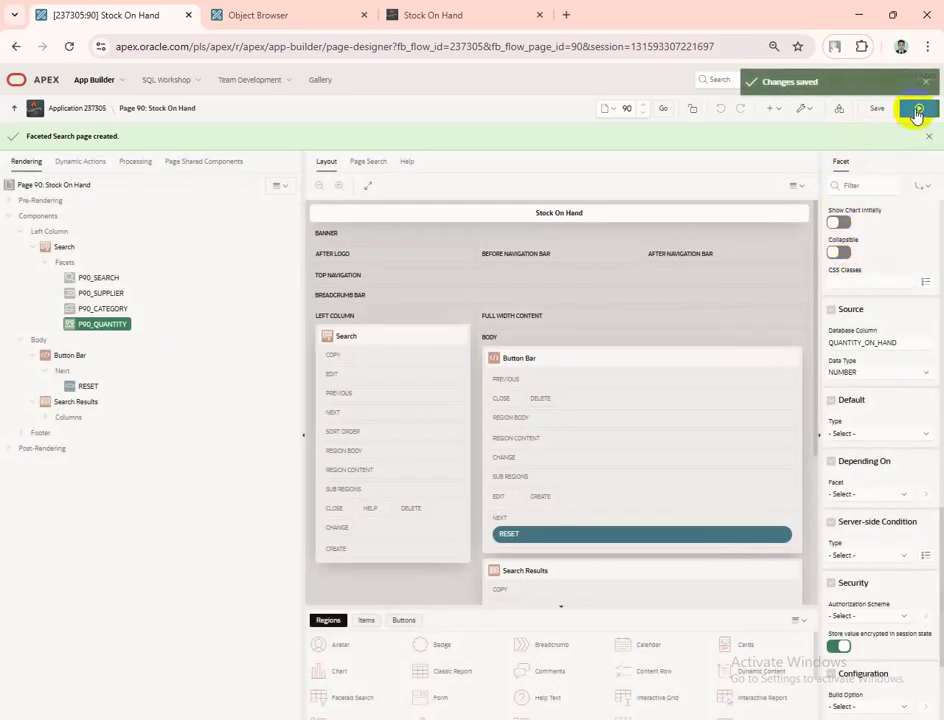
left_click(916, 110)
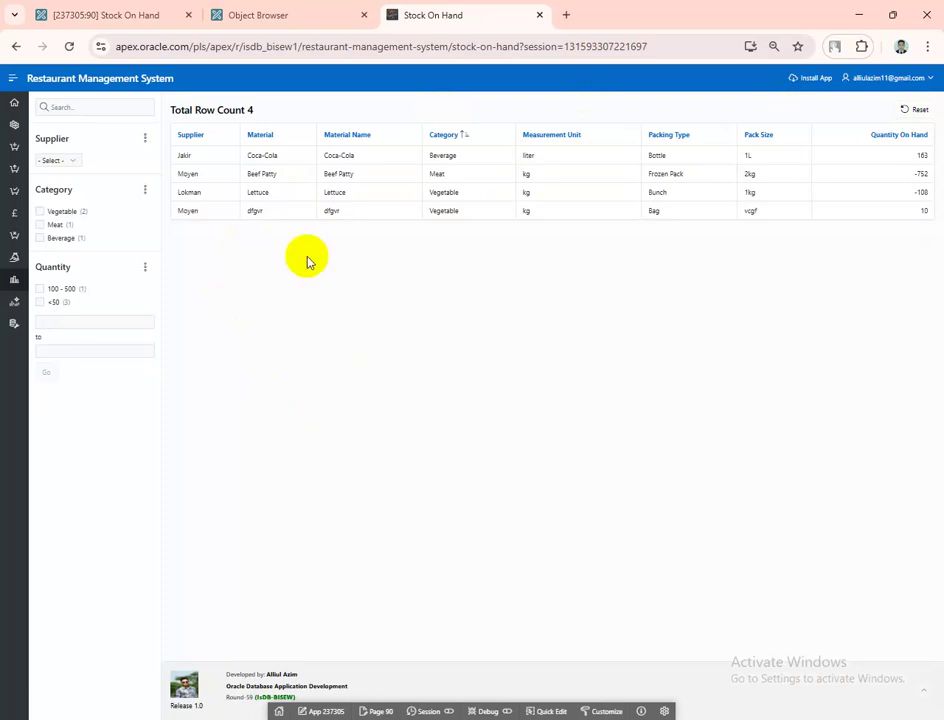
Test the facets by filtering the stock report by the first listed supplier, category Beverage and quantity 100 - 500
left_click(60, 161)
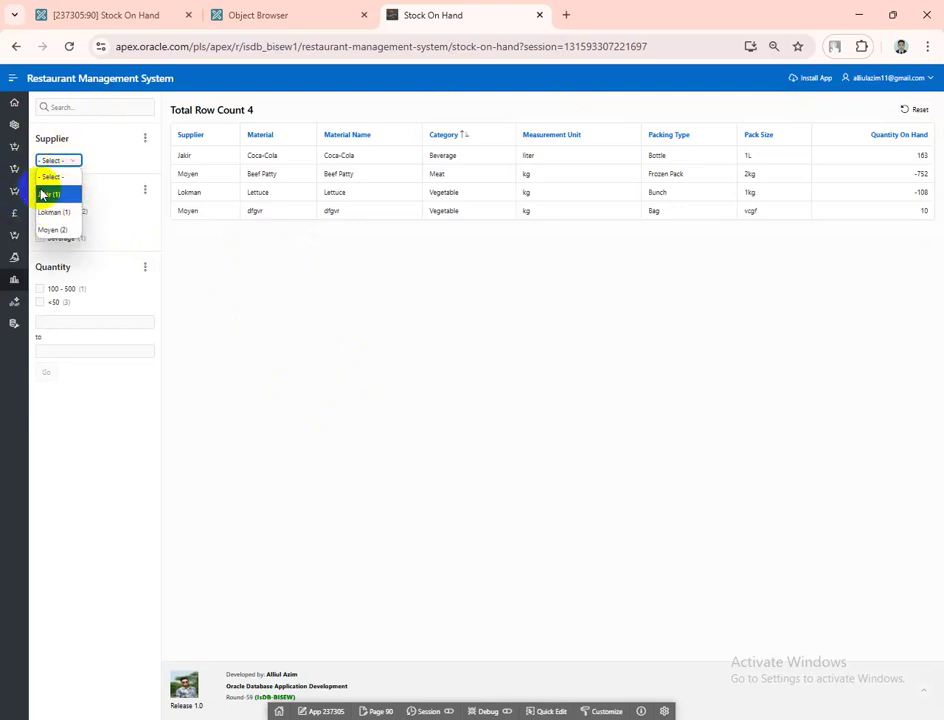
left_click(51, 196)
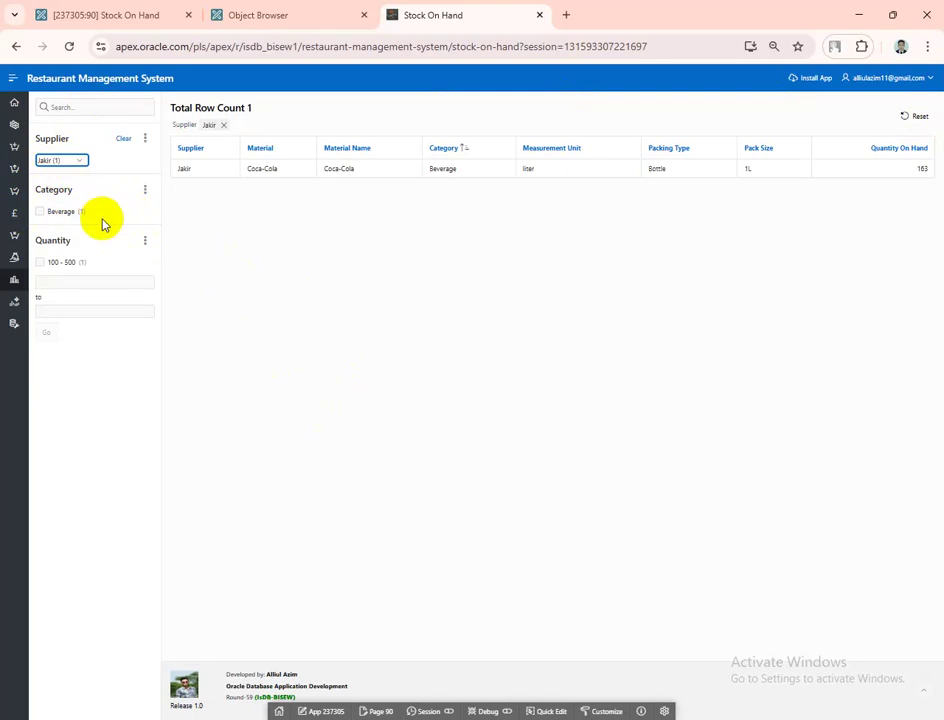
left_click(40, 212)
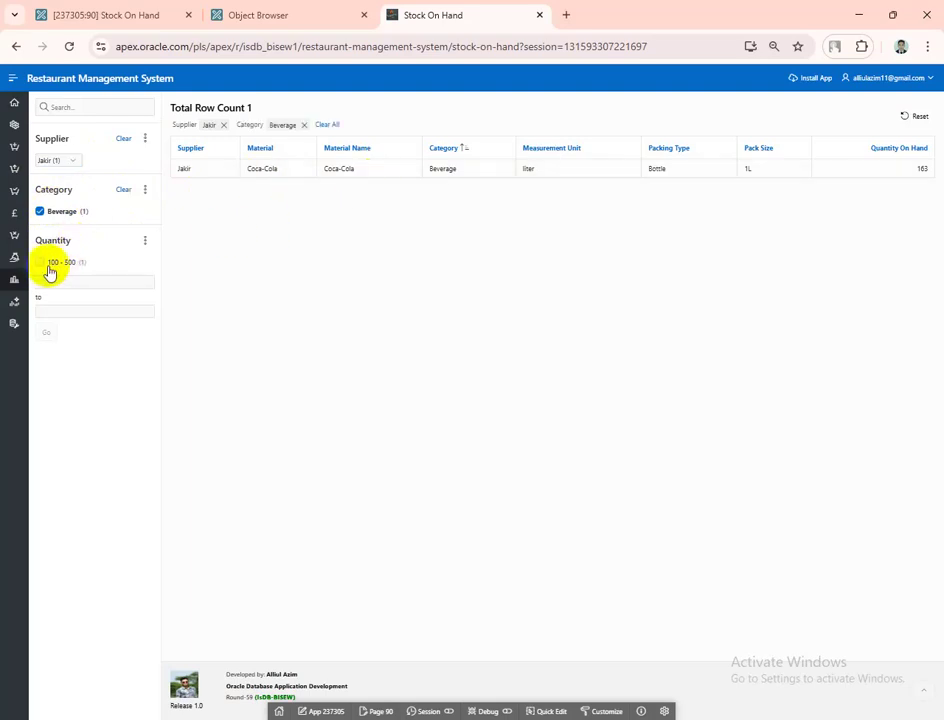
left_click(40, 262)
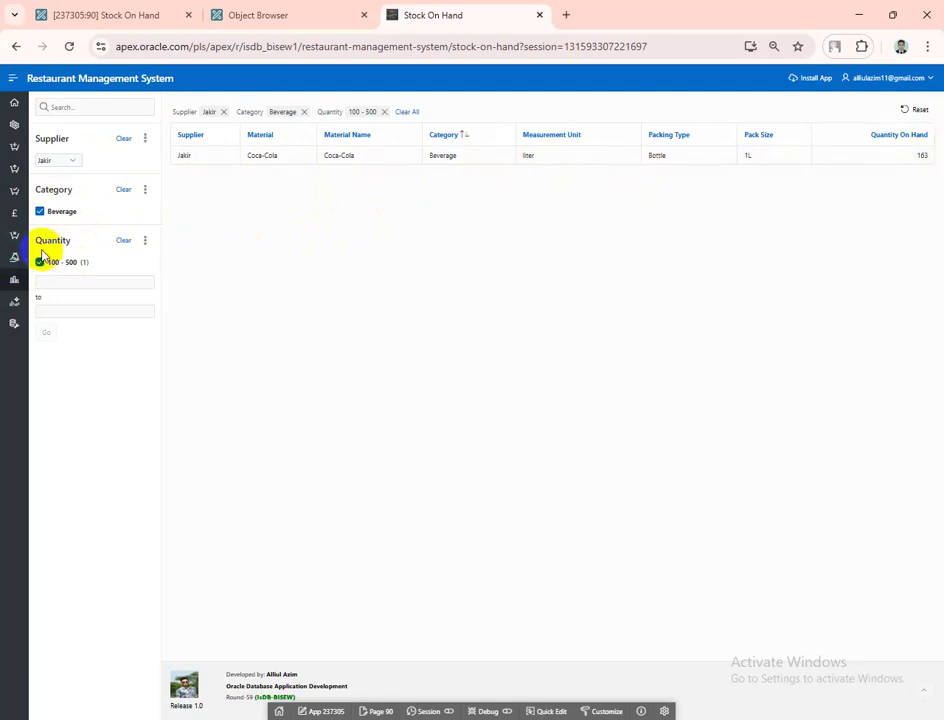
Clear the quantity 100 - 500 and category Beverage filters from the stock report
left_click(75, 162)
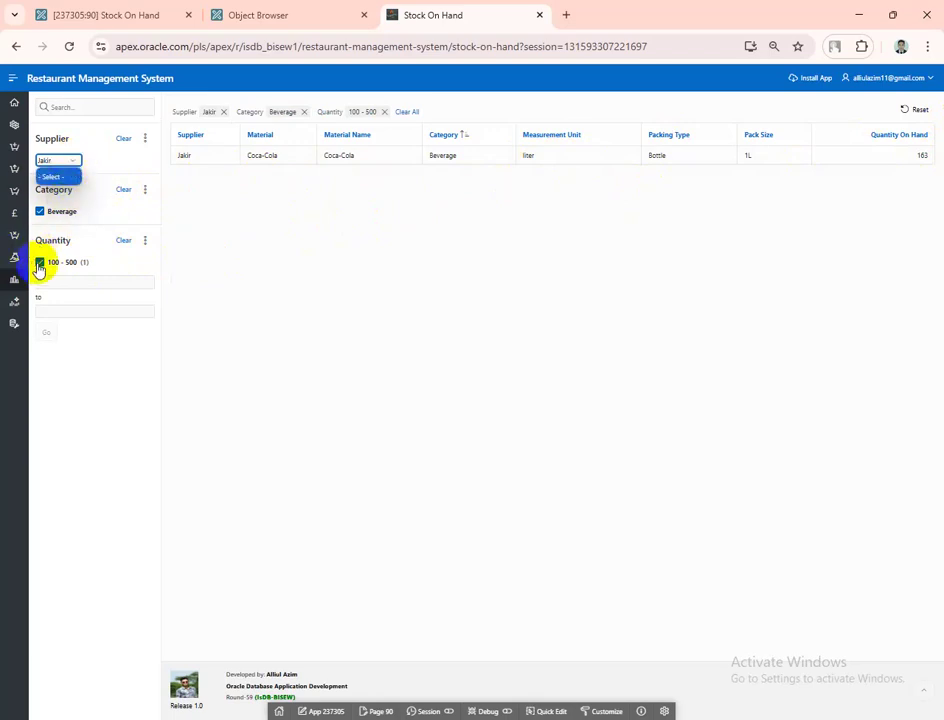
left_click(39, 263)
left_click(40, 212)
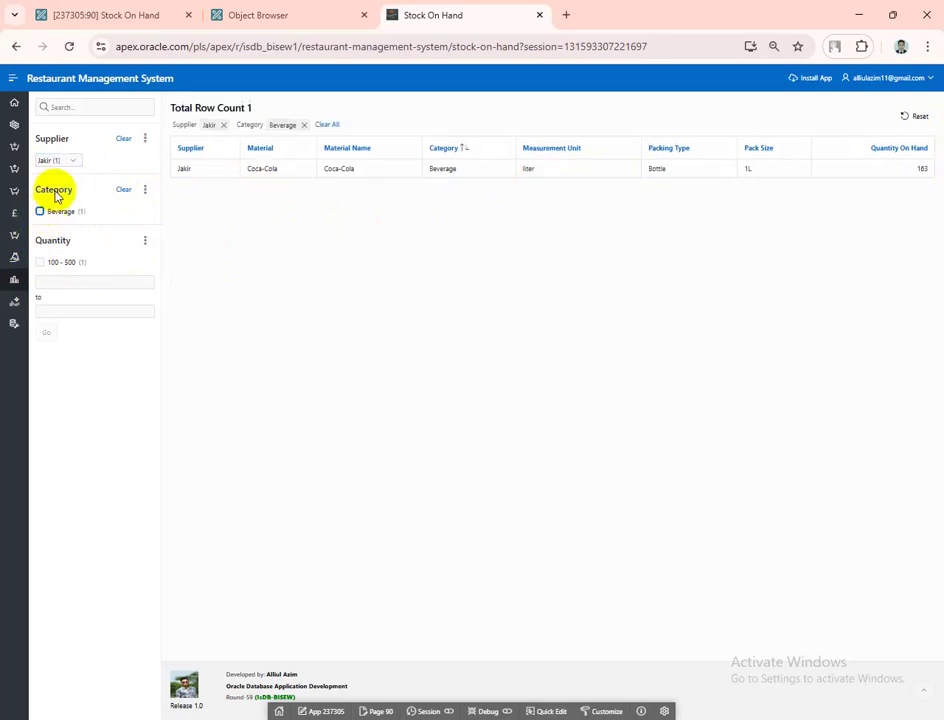
Test the facets by filtering the stock report by the last listed supplier and category Vegetable
left_click(78, 162)
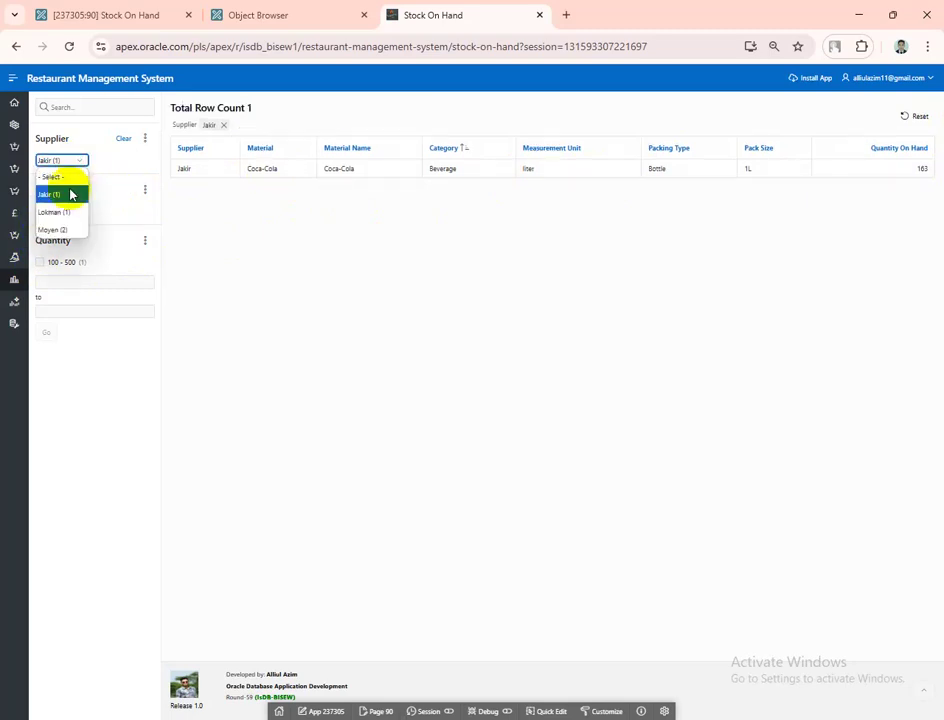
left_click(65, 230)
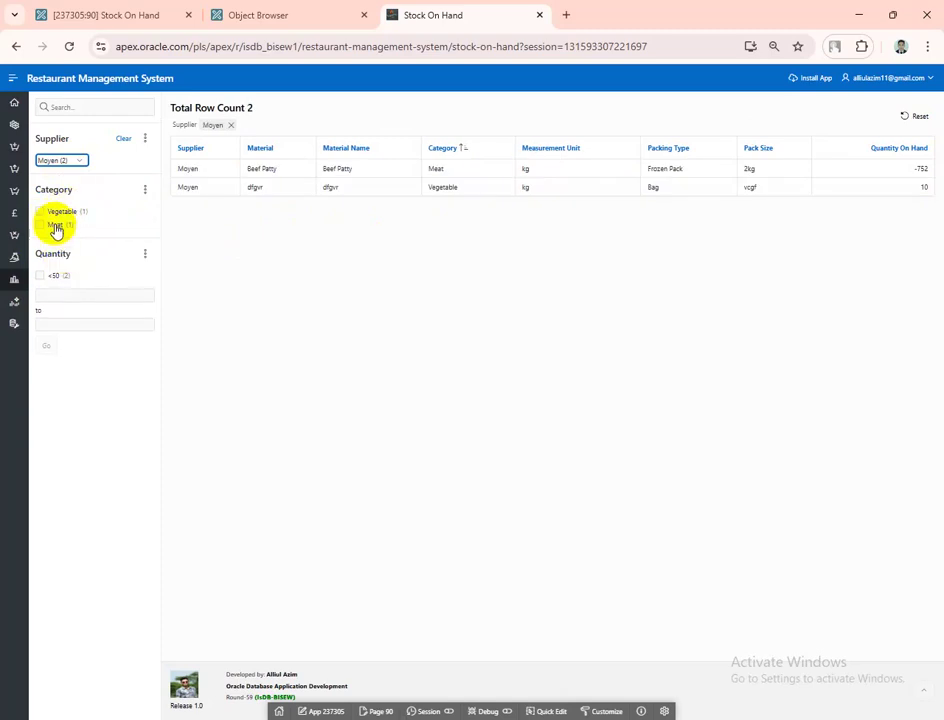
left_click(40, 212)
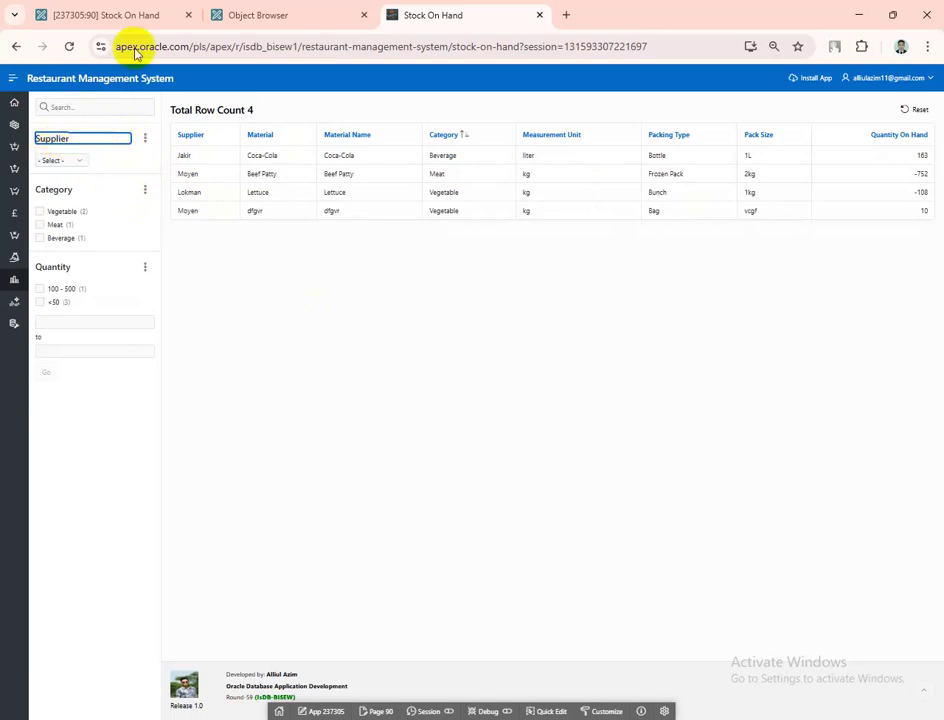
Duplicate the Stock On Hand browser tab and open the Purchase page in the original one
right_click(430, 16)
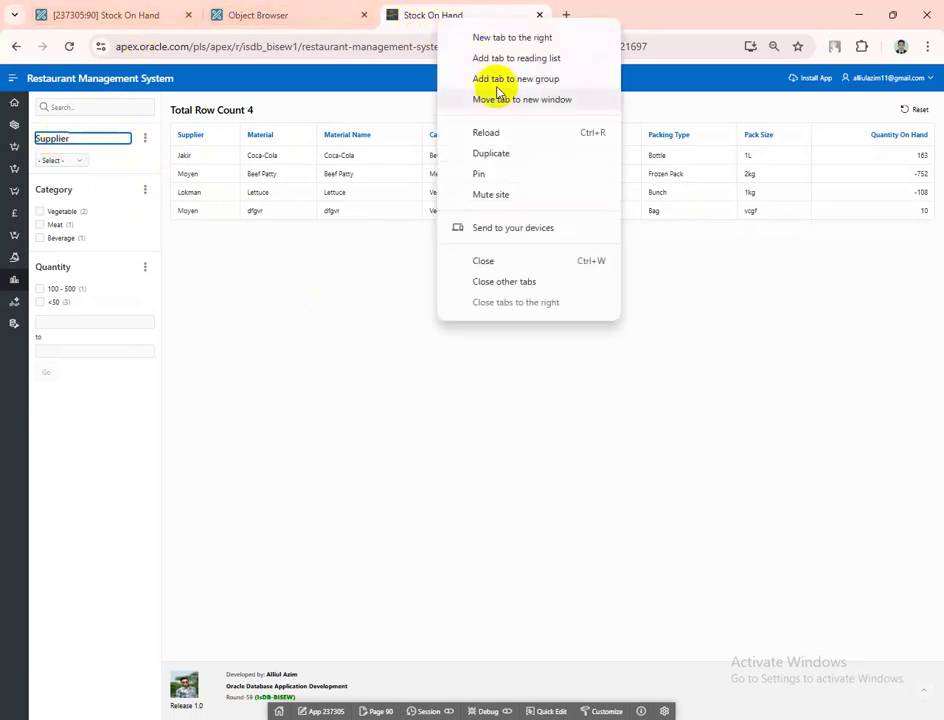
left_click(491, 155)
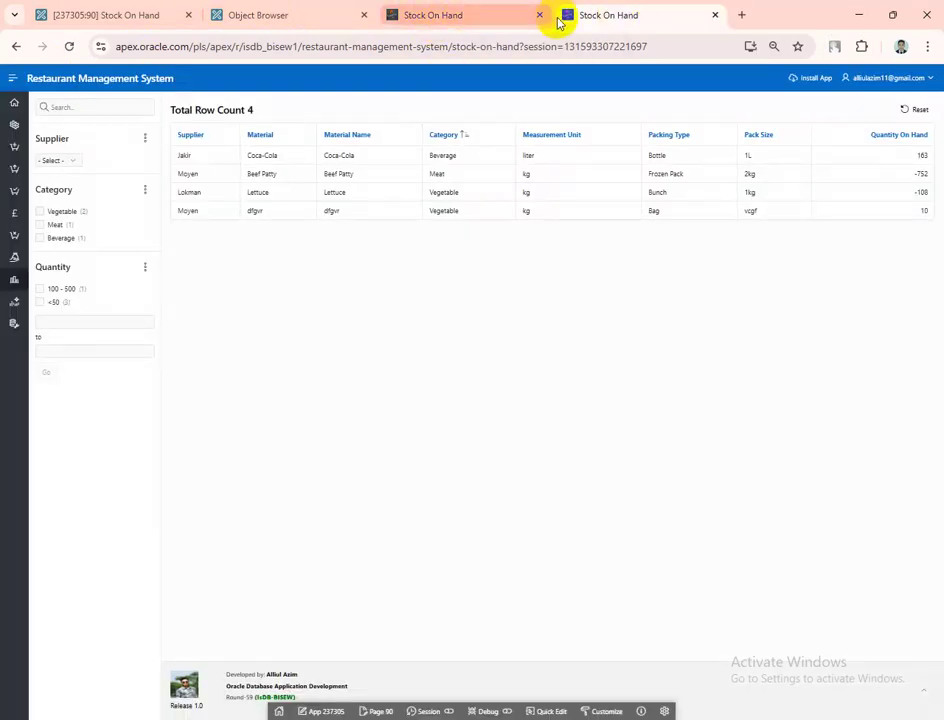
left_click(436, 17)
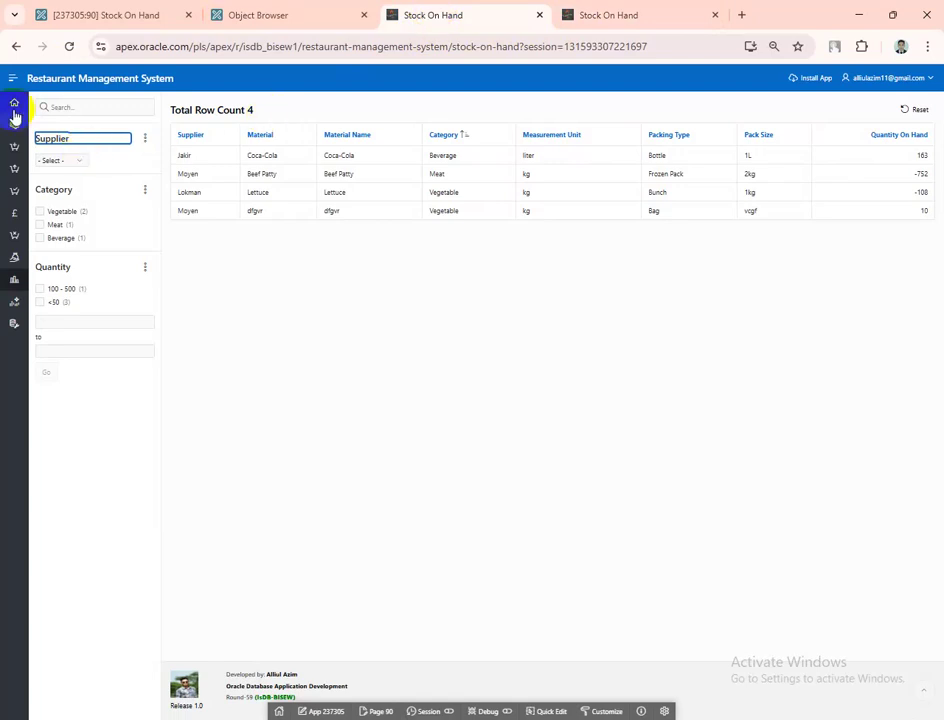
left_click(13, 78)
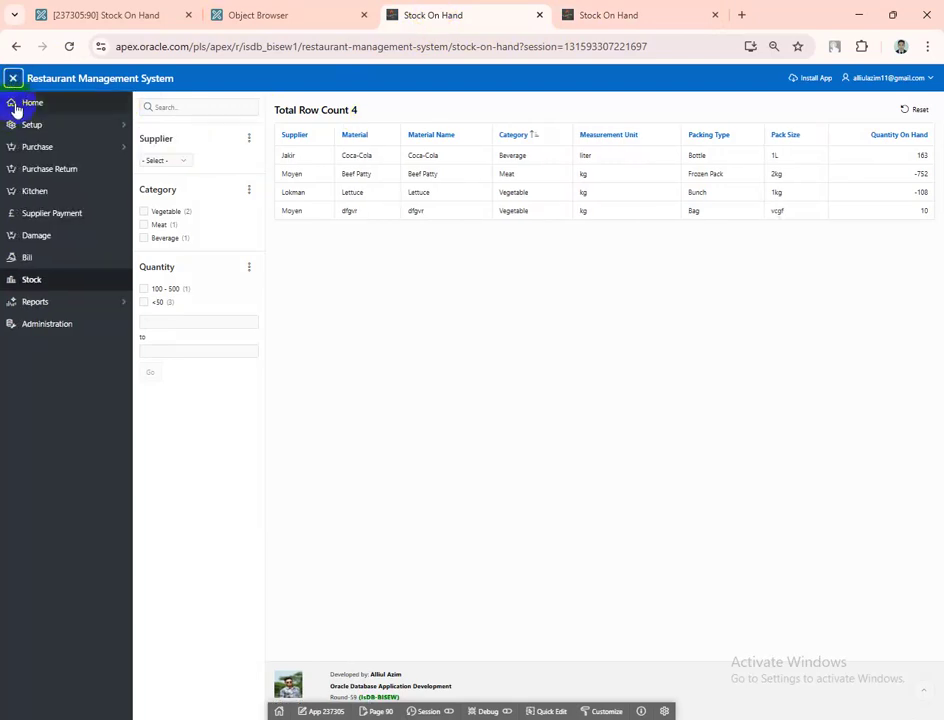
left_click(57, 150)
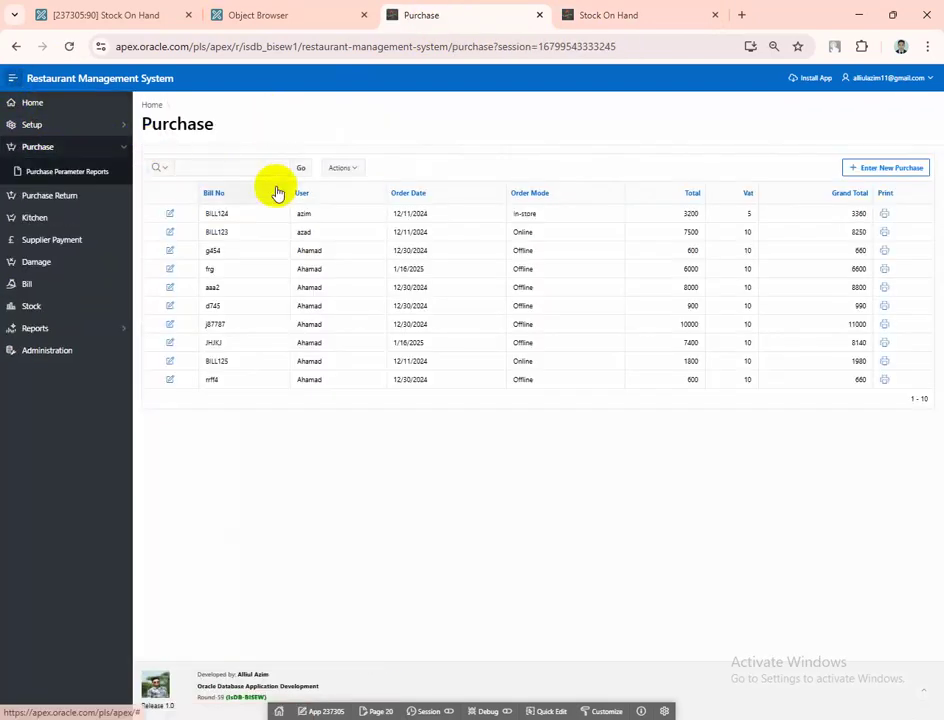
Examine the Coca-Cola row in the duplicated stock report and return to the Purchase page
left_click(636, 16)
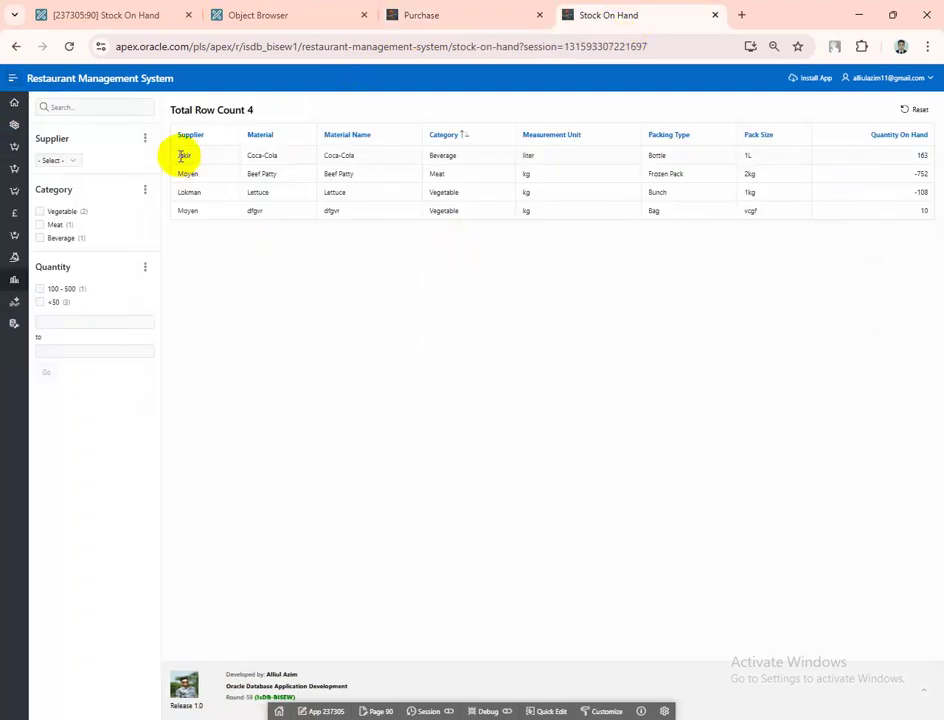
left_click_drag(179, 158, 929, 152)
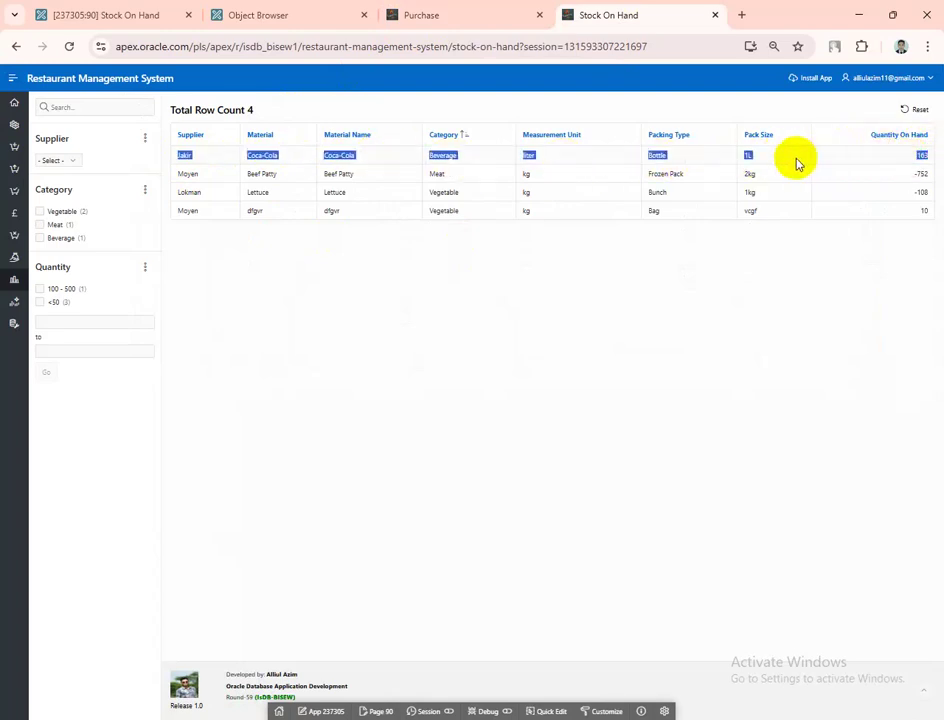
left_click(454, 13)
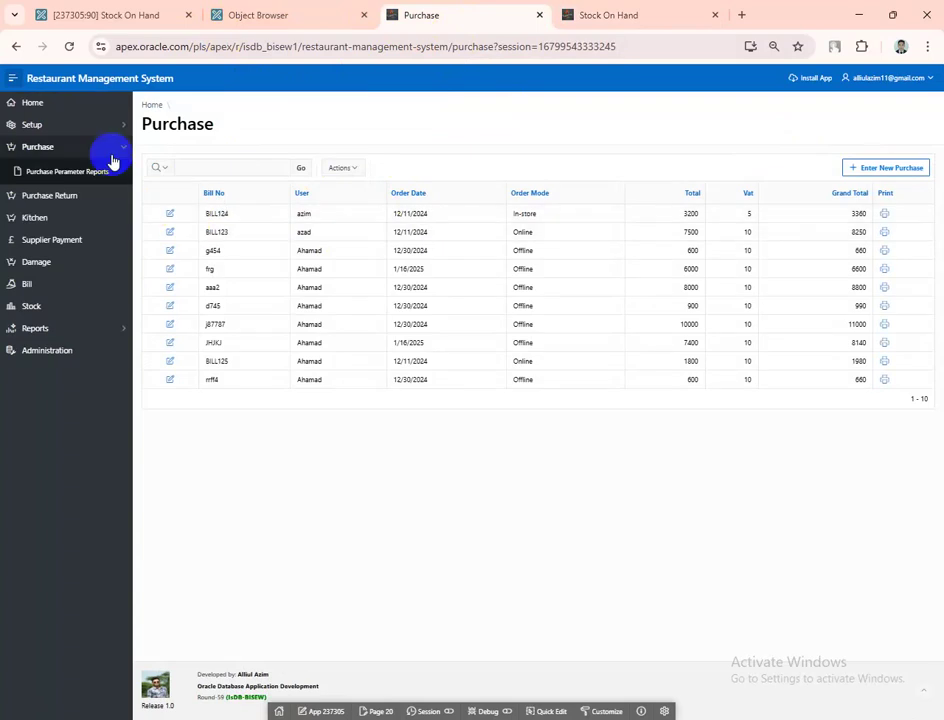
Start a new purchase entry, enter a bill number and choose the supplier that provides Coca-Cola
left_click(866, 166)
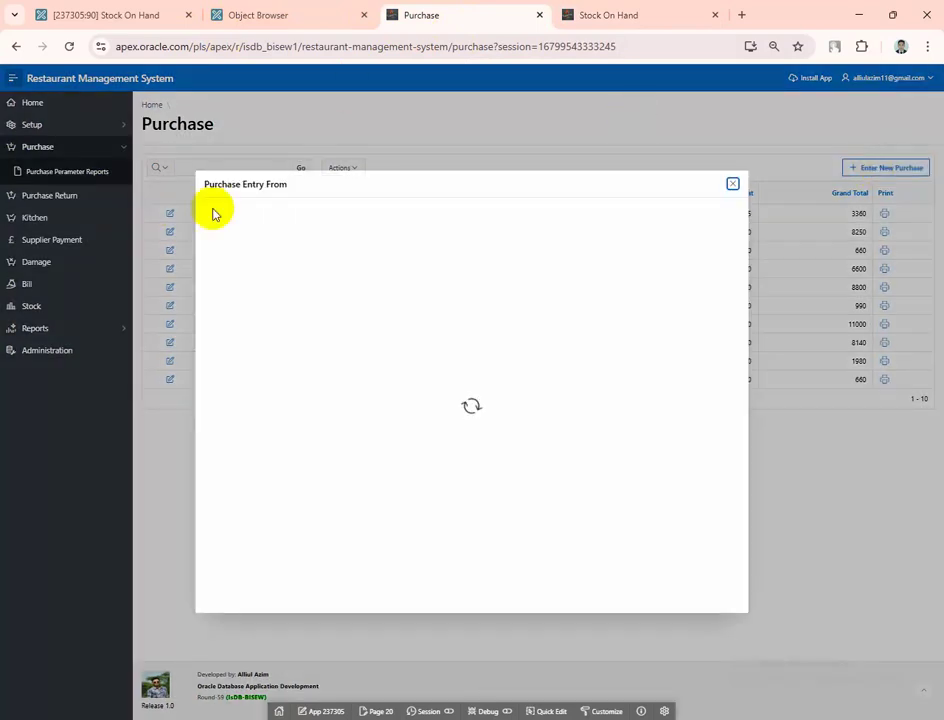
left_click(334, 254)
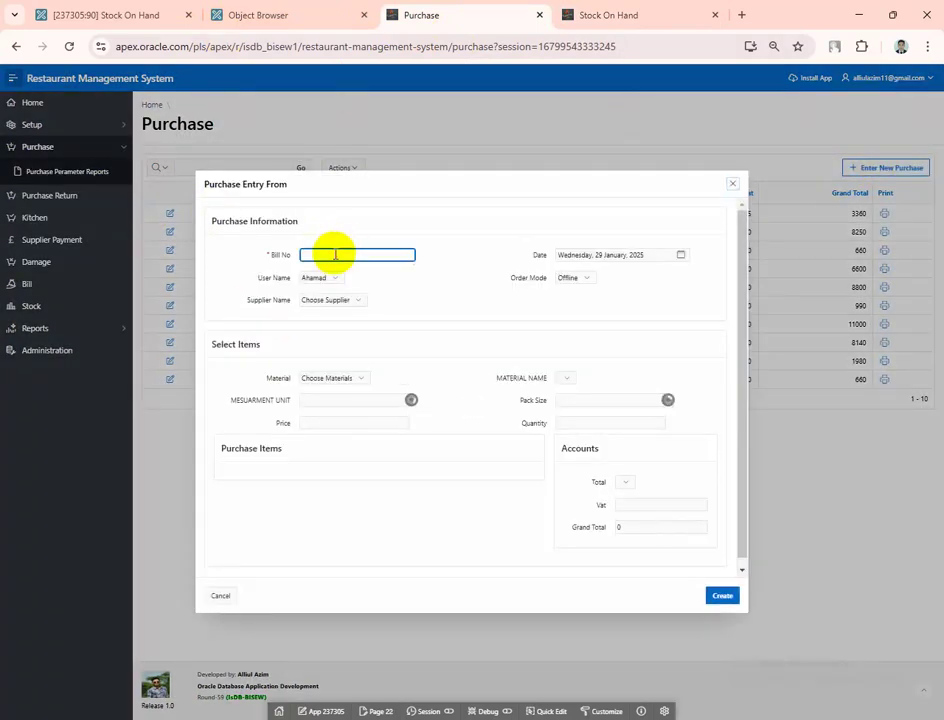
type("fd54548")
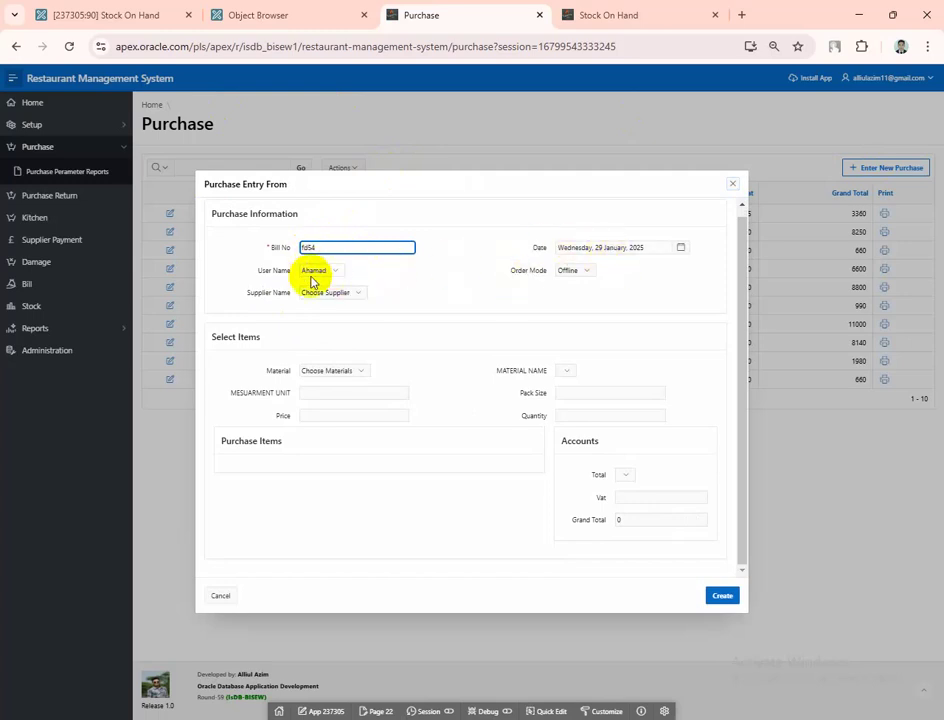
left_click(358, 295)
left_click(320, 343)
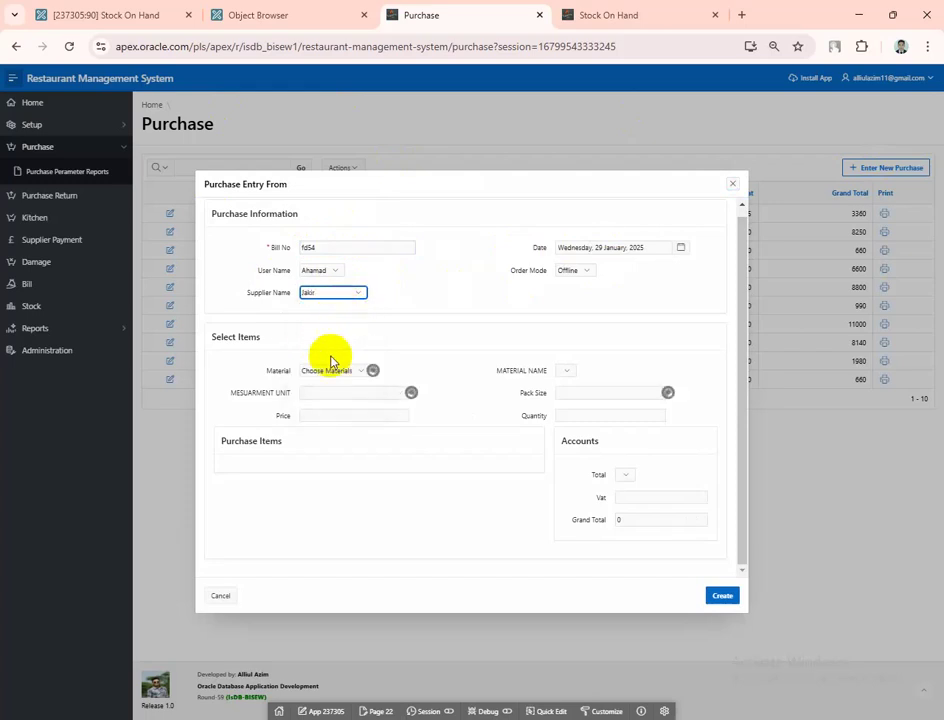
Choose Coca-Cola as the purchase material, load its details and set the quantity to 500
left_click(357, 372)
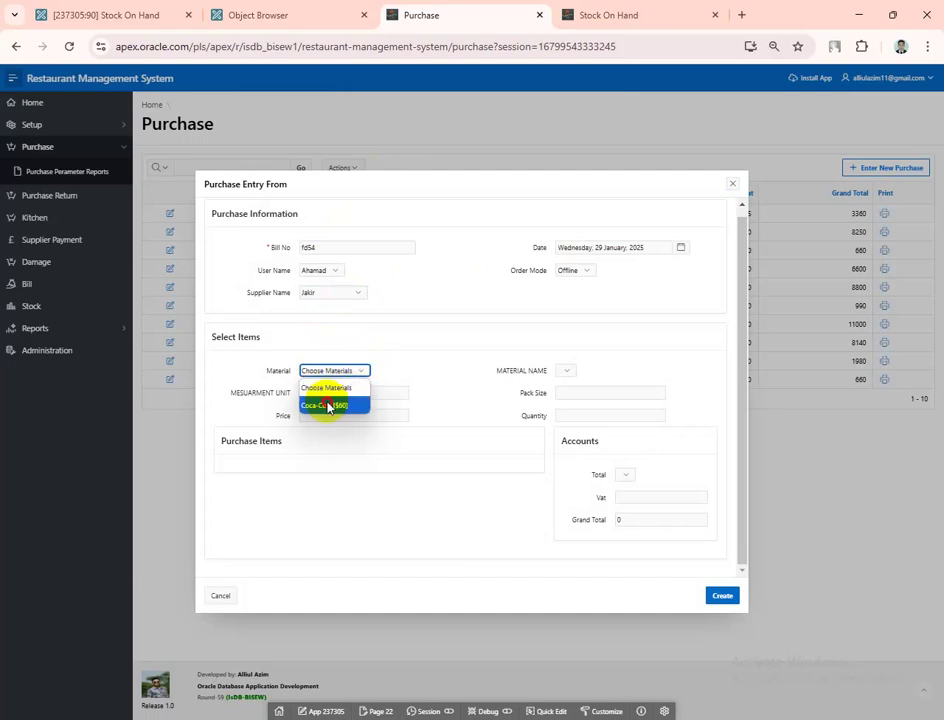
left_click(325, 405)
left_click(347, 393)
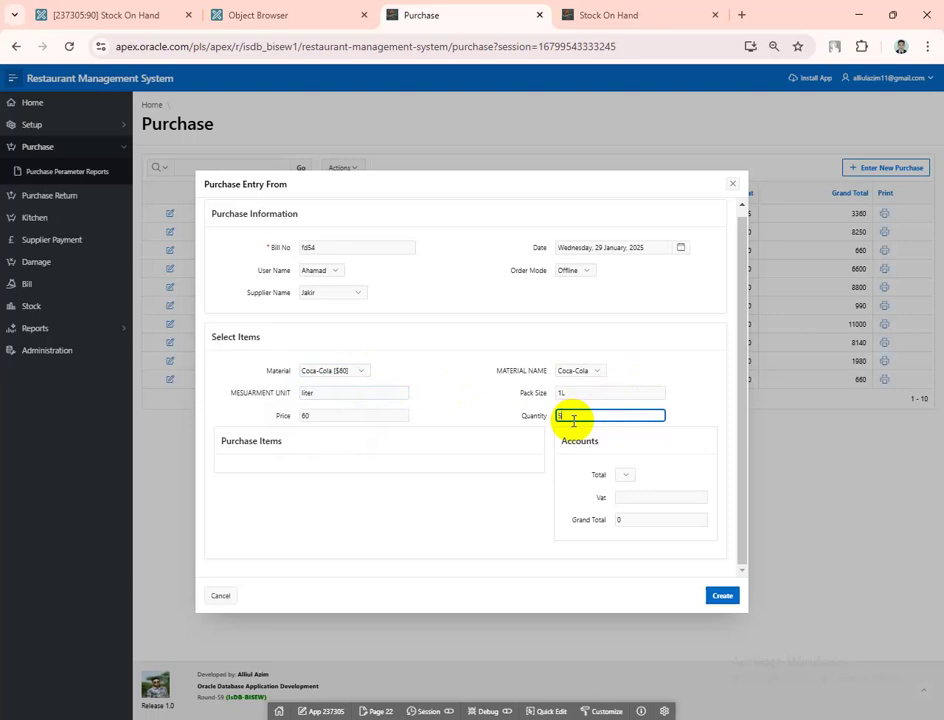
Select the purchase total, set VAT to 10, calculate the grand total and create the purchase
left_click(626, 477)
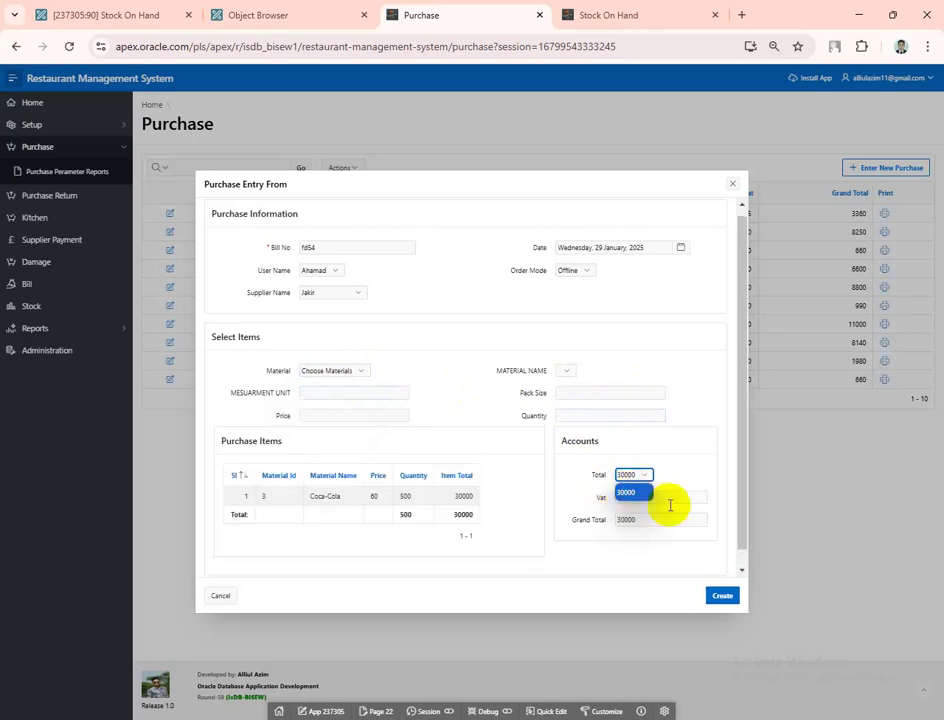
left_click(645, 492)
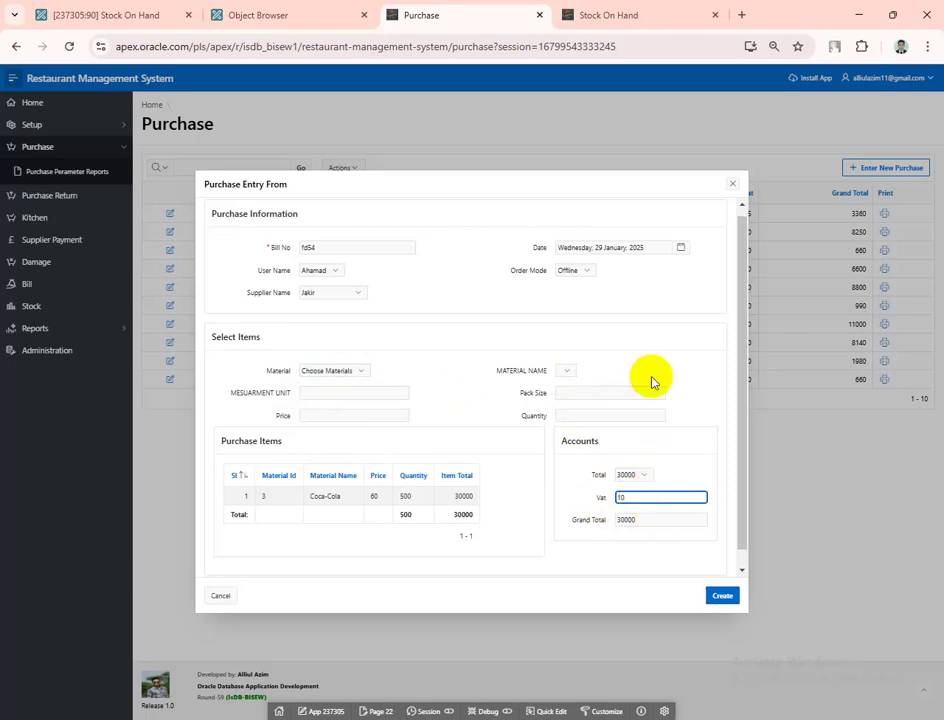
left_click(650, 518)
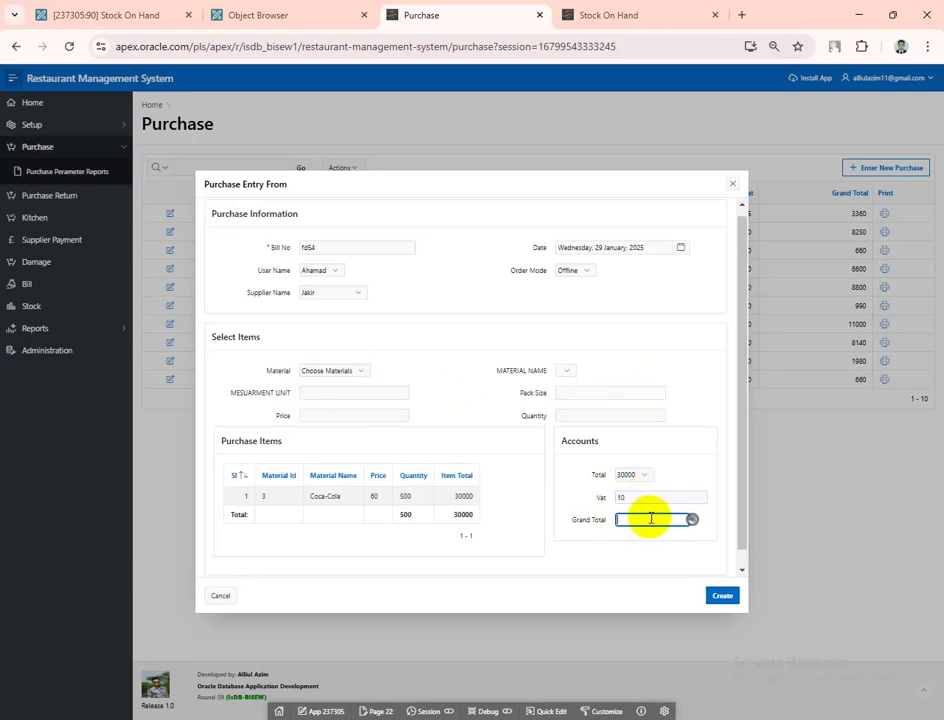
left_click(648, 519)
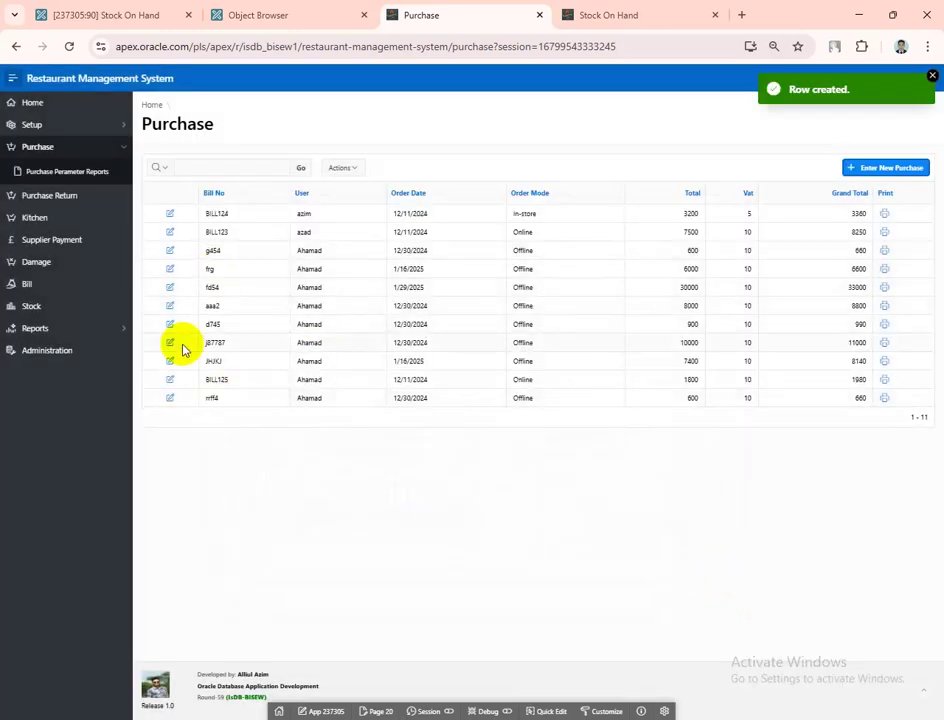
Inspect the new purchase row, and reload the stock report to check Coca-Cola's quantity on hand
left_click_drag(208, 287, 876, 287)
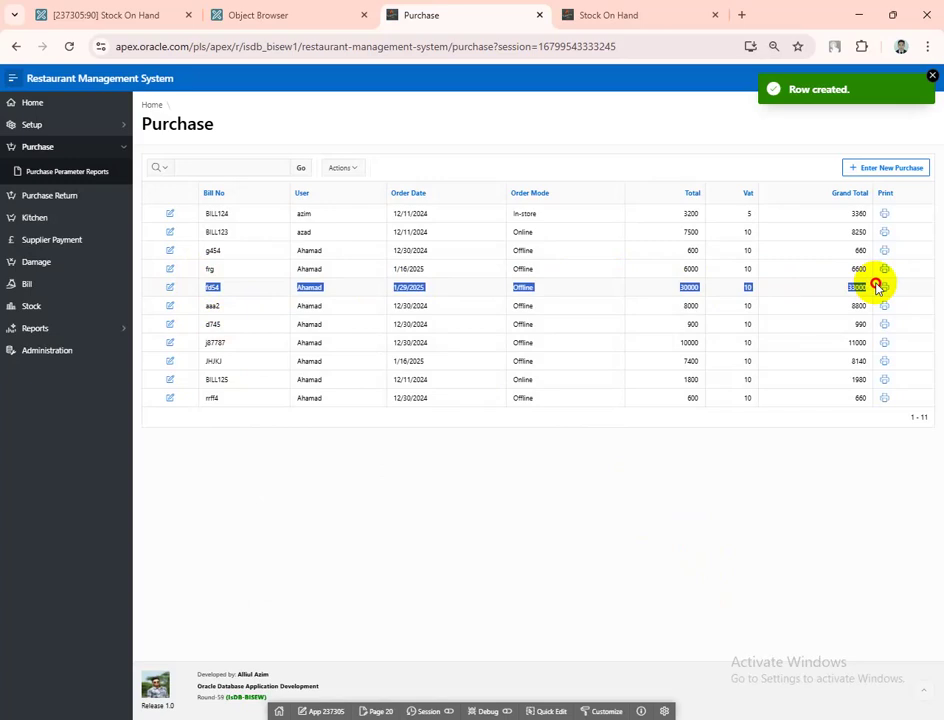
left_click_drag(876, 289, 857, 287)
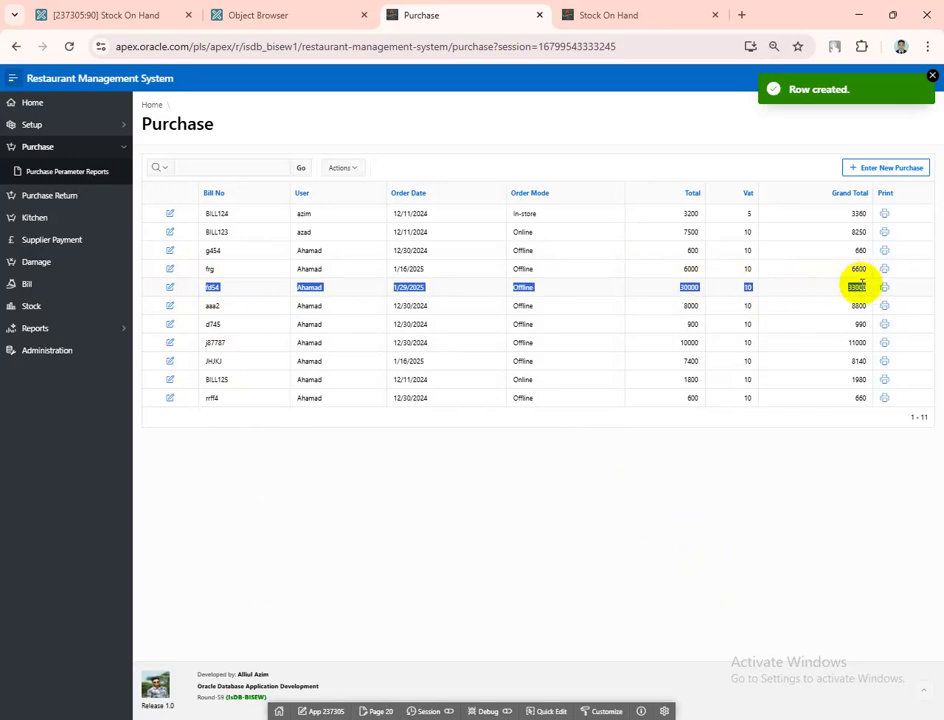
left_click(620, 14)
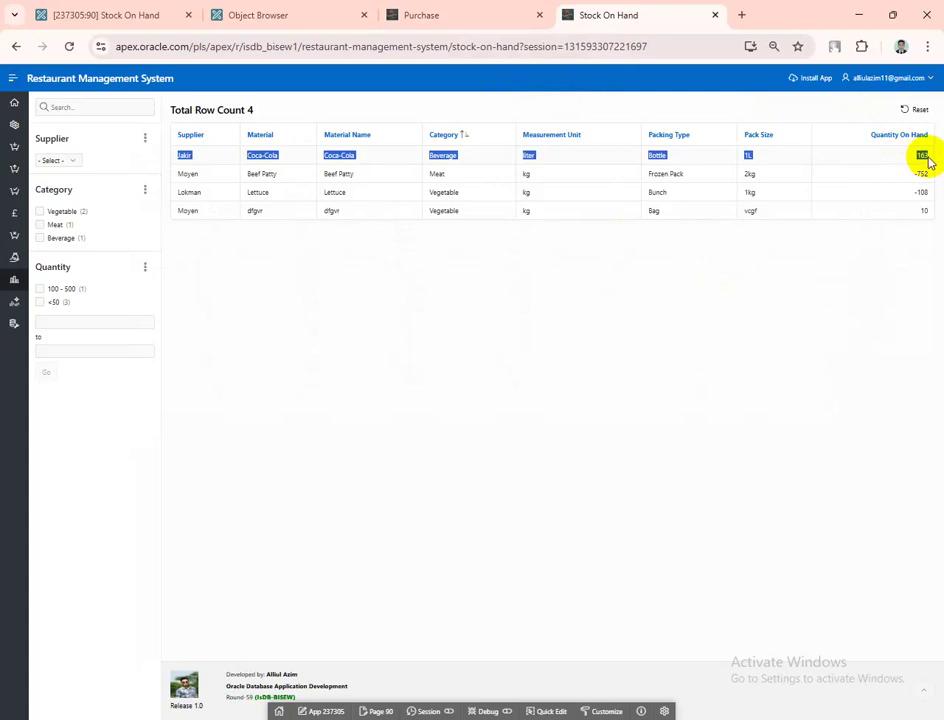
left_click(67, 47)
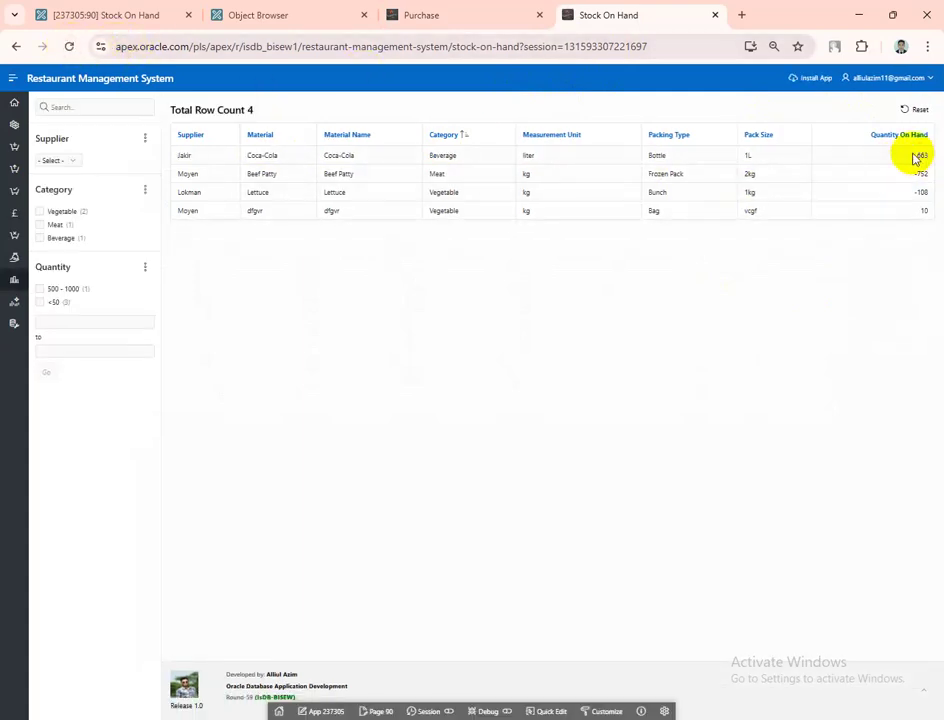
left_click(921, 154)
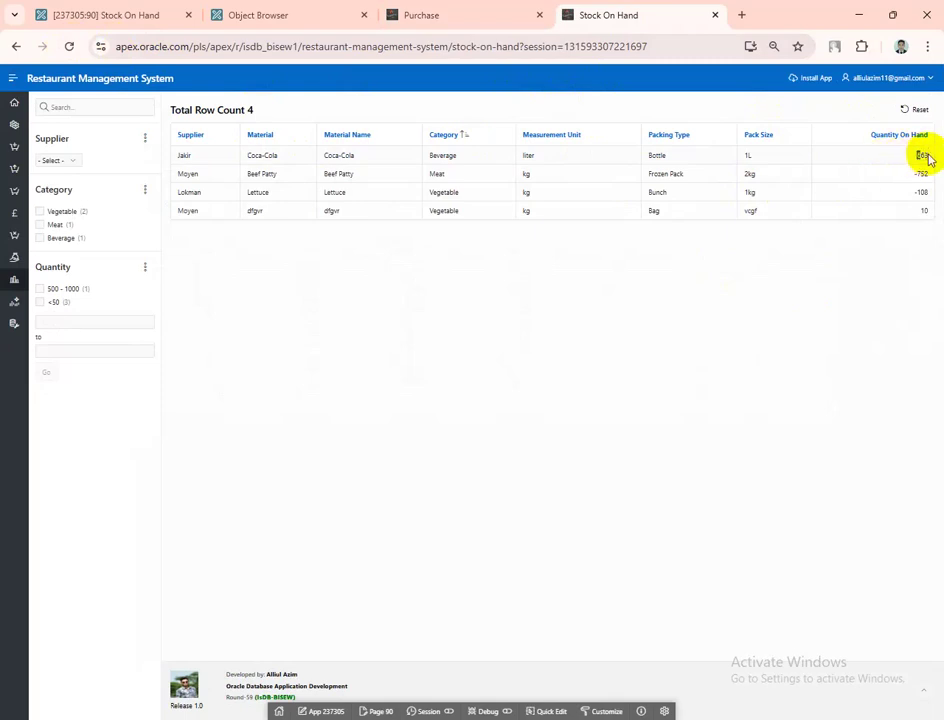
Start a new purchase return entry and select the bill number of the newly created purchase
left_click(440, 15)
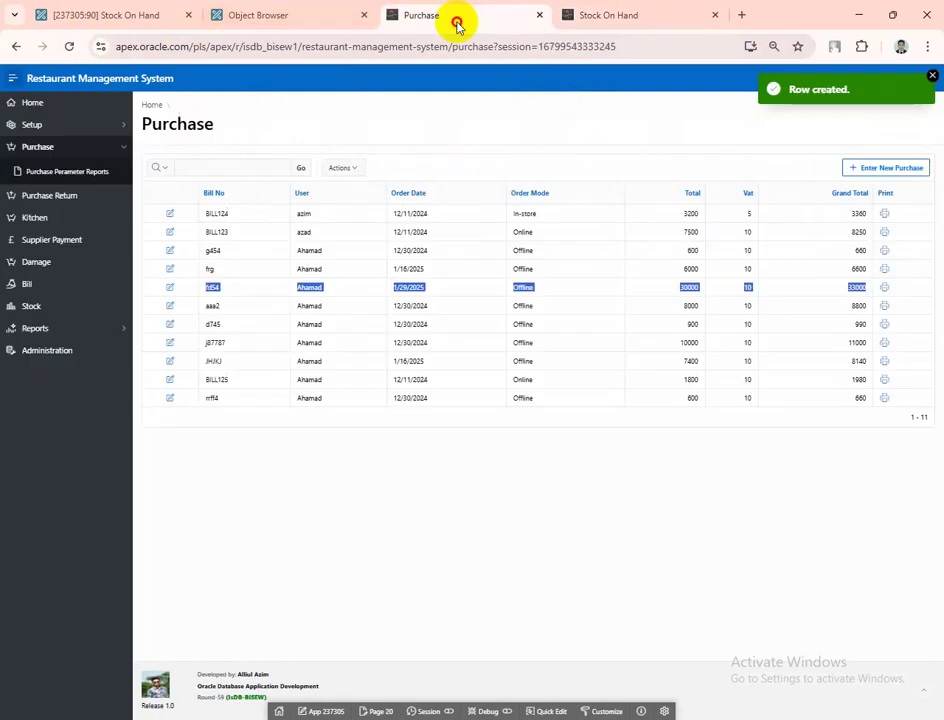
left_click(75, 194)
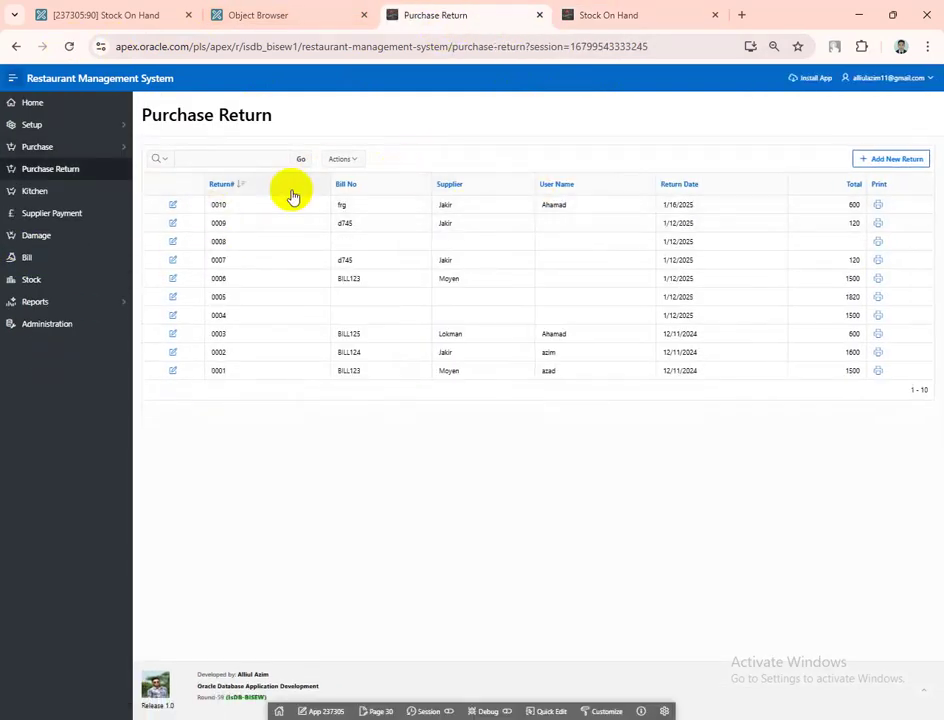
left_click(914, 160)
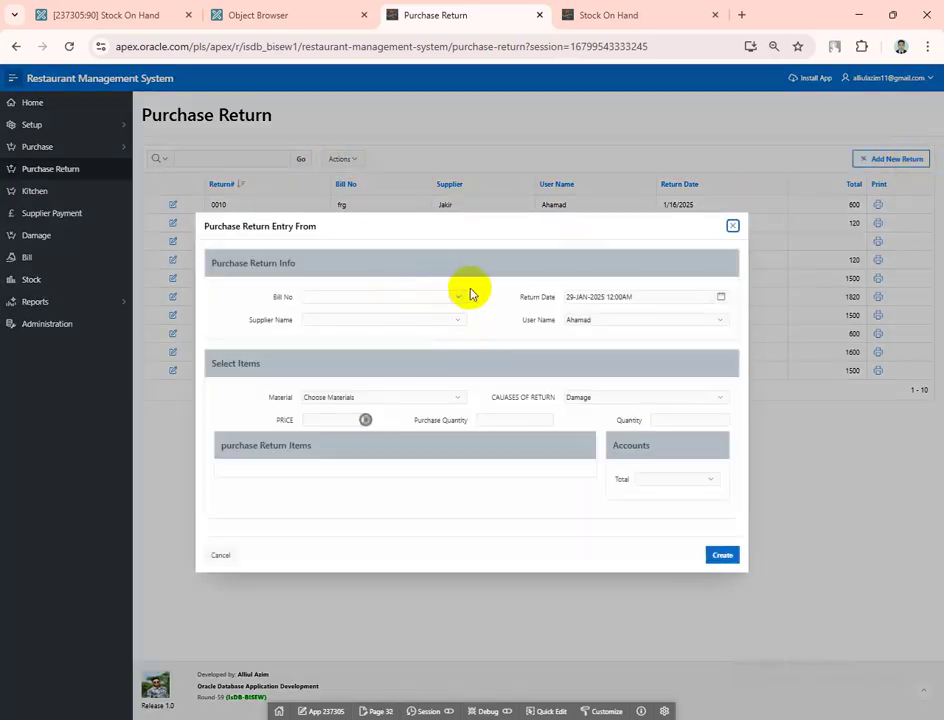
left_click(457, 298)
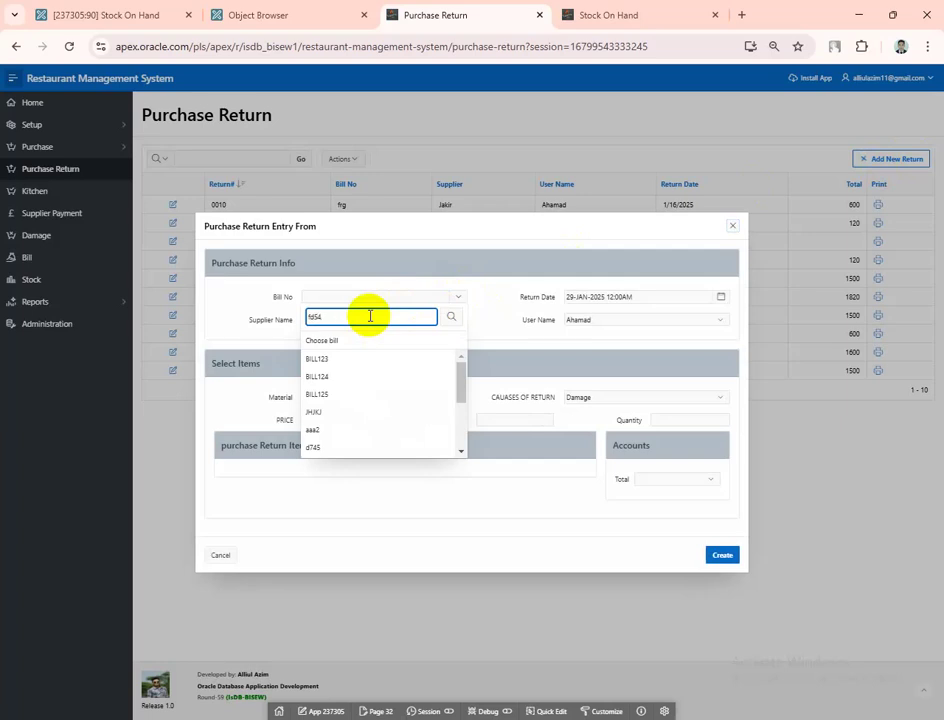
left_click(451, 317)
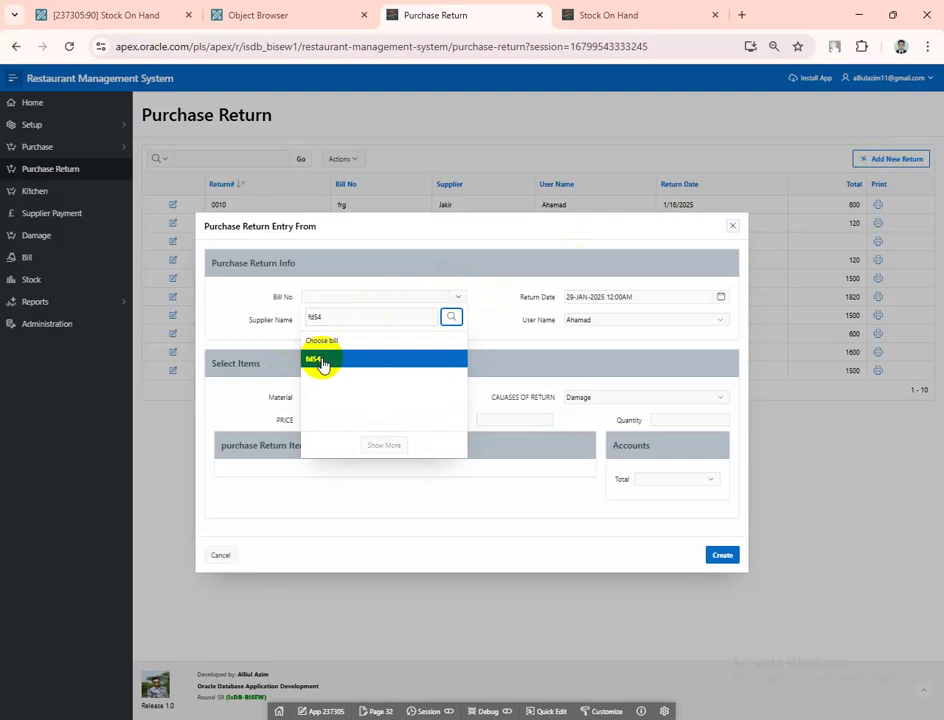
left_click(318, 360)
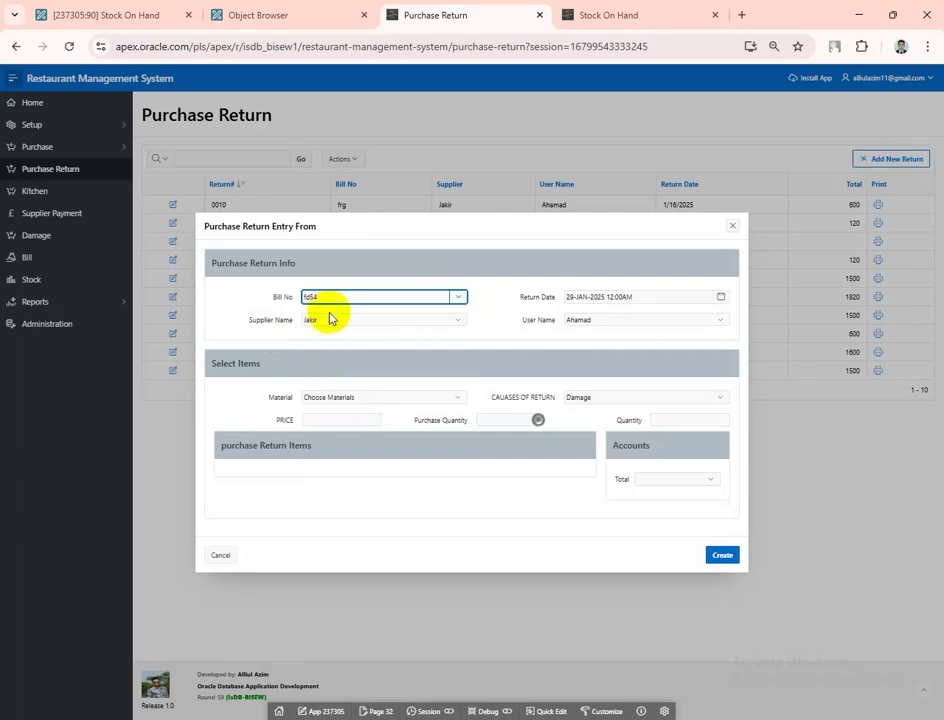
Choose Coca-Cola as the return material and load its price and purchase quantity
left_click(455, 399)
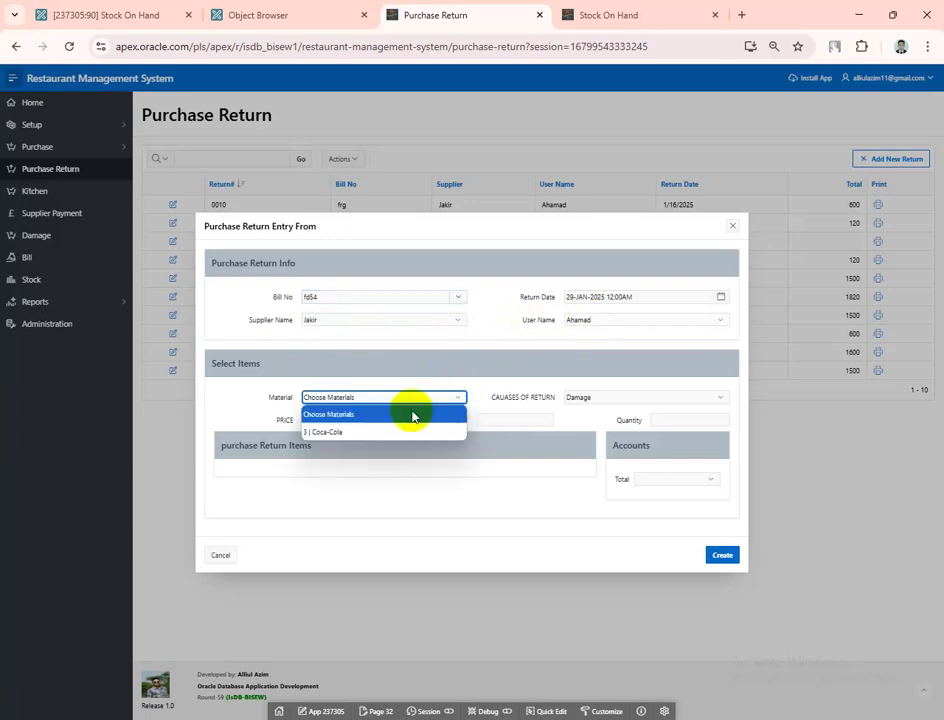
left_click(341, 435)
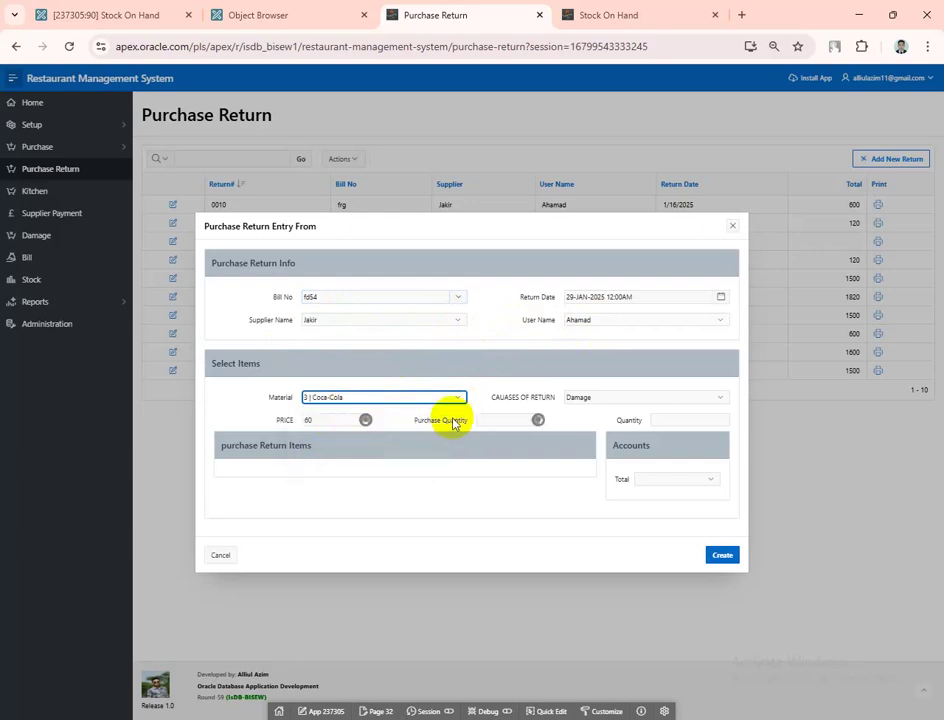
left_click(310, 420)
left_click(509, 420)
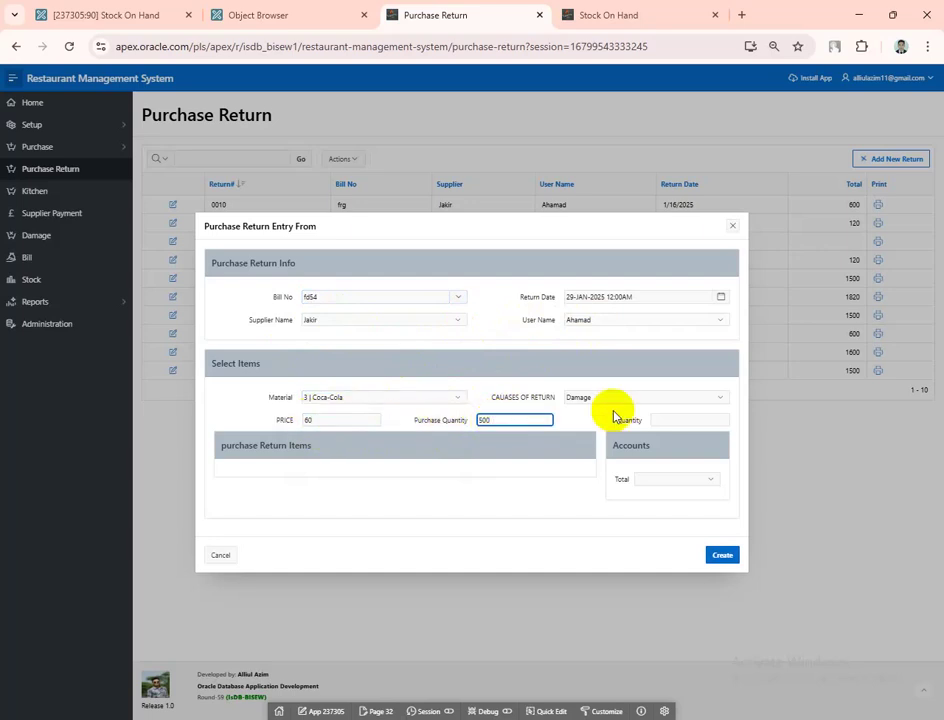
Set the cause of return to Damage and the quantity to 100, and create the purchase return with its total
left_click(680, 401)
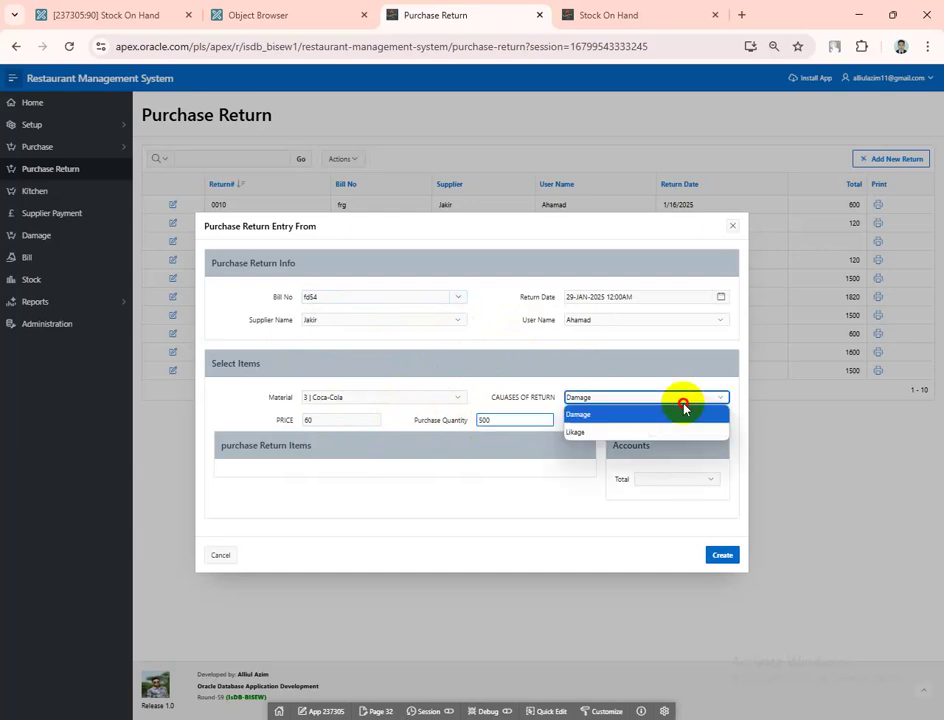
left_click(620, 414)
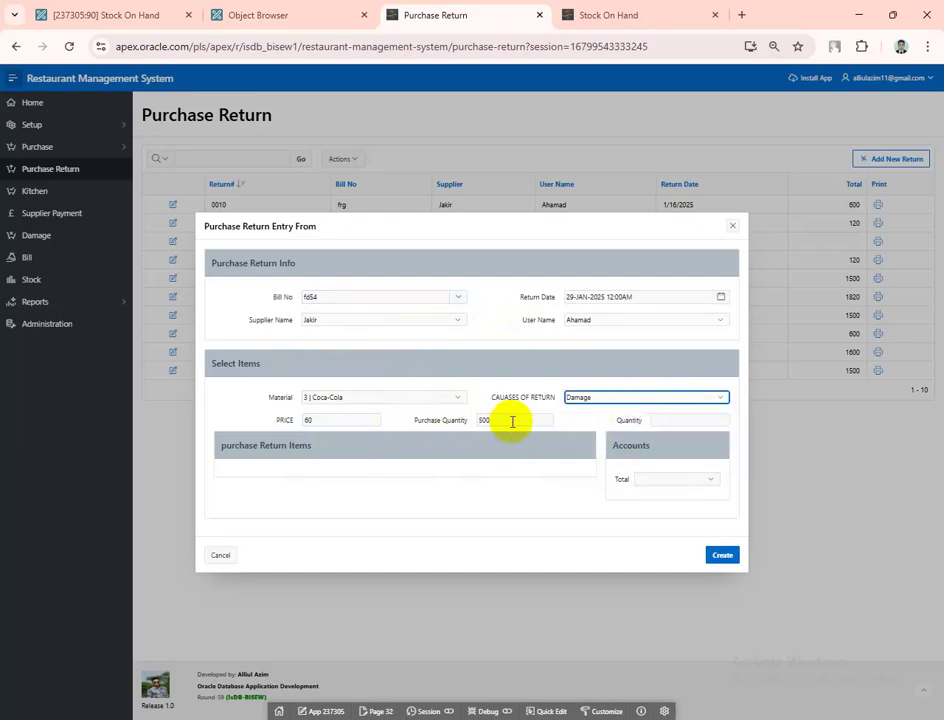
left_click(664, 421)
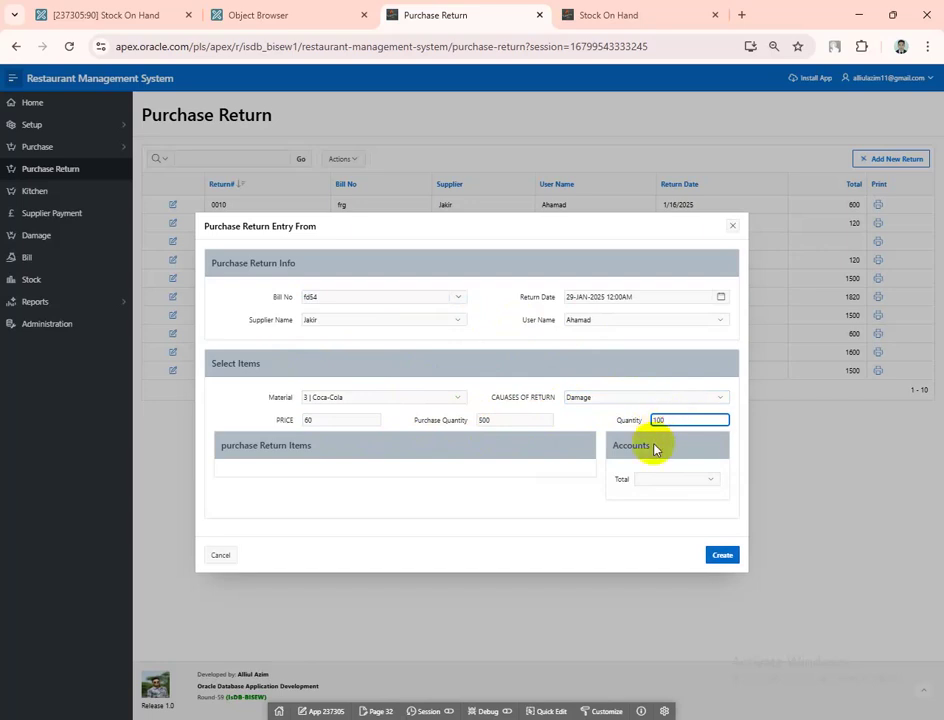
left_click(670, 481)
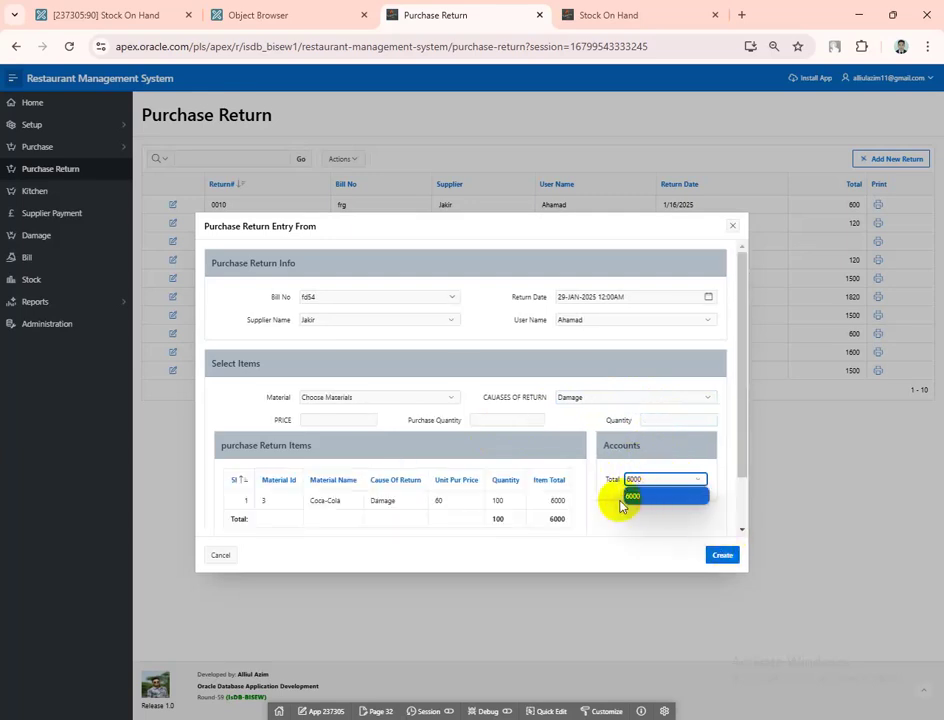
left_click(725, 556)
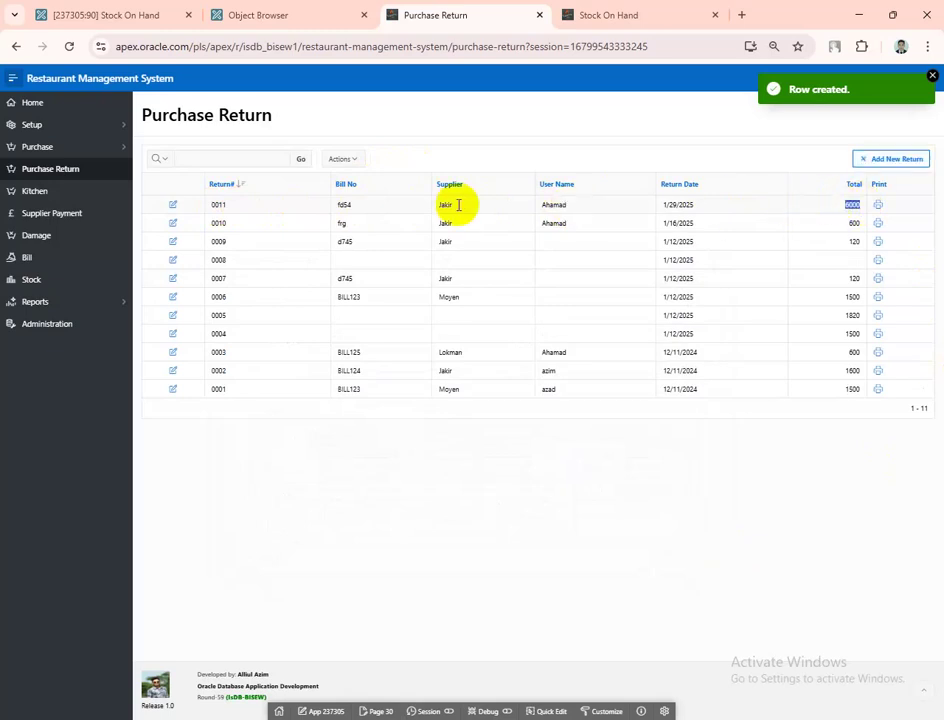
Inspect the new purchase return row and try to open its print view
left_click(198, 206)
left_click_drag(198, 206, 874, 211)
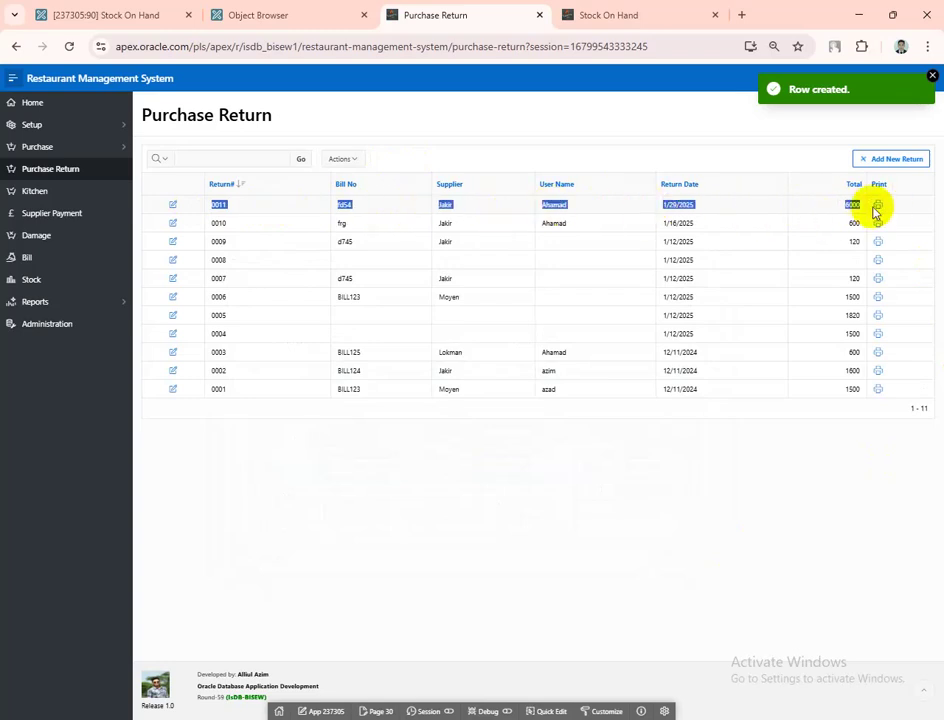
left_click(879, 207)
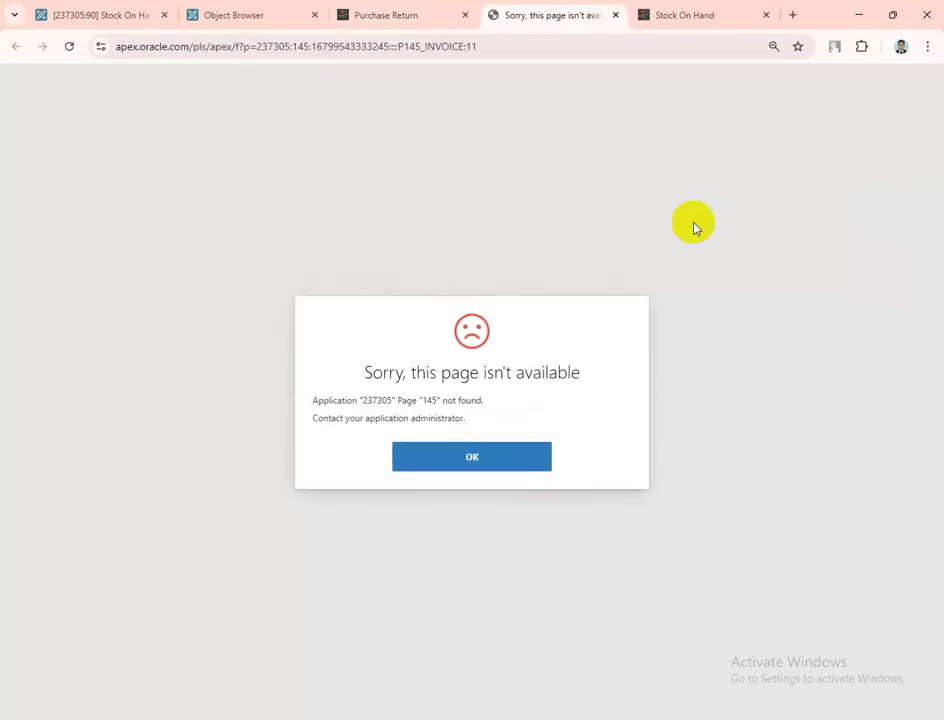
left_click(472, 457)
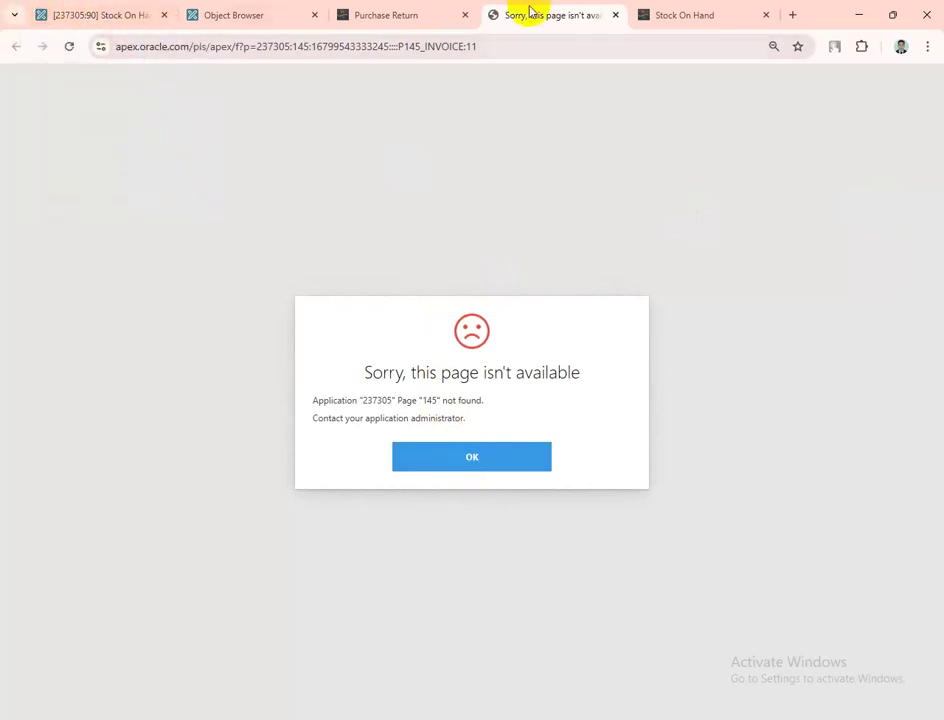
left_click(615, 15)
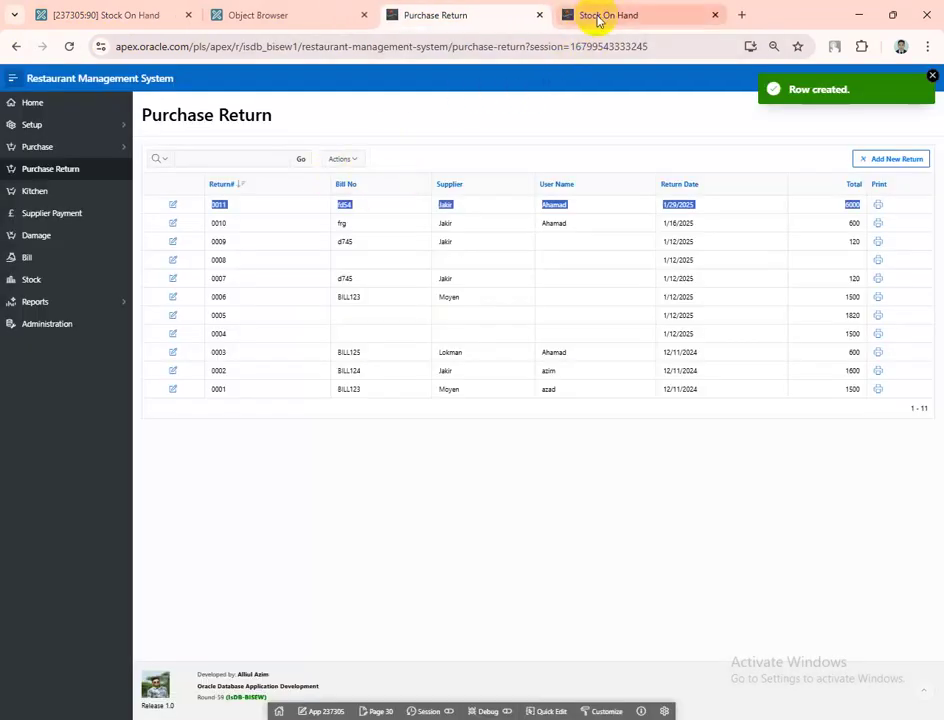
Reload the stock report to check how the purchase return changed Coca-Cola's quantity on hand
left_click(610, 15)
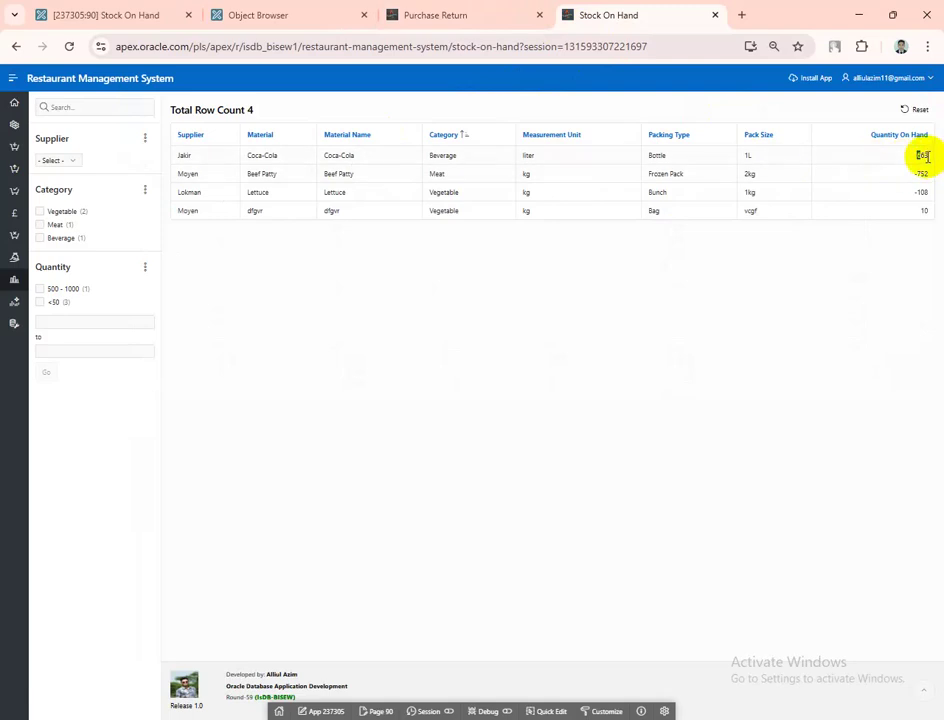
double_click(920, 155)
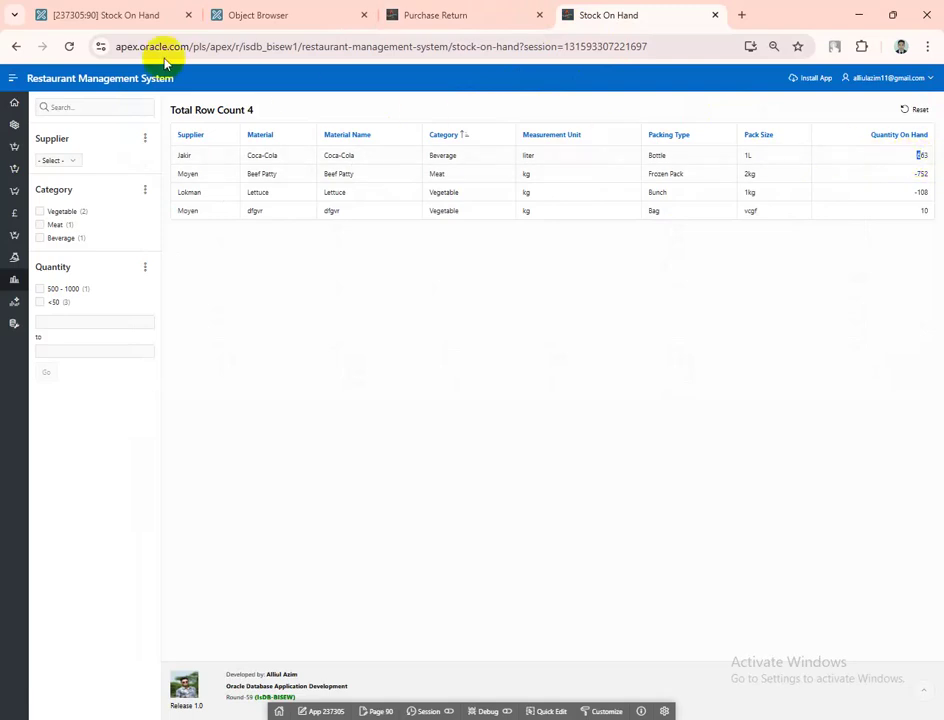
left_click(69, 47)
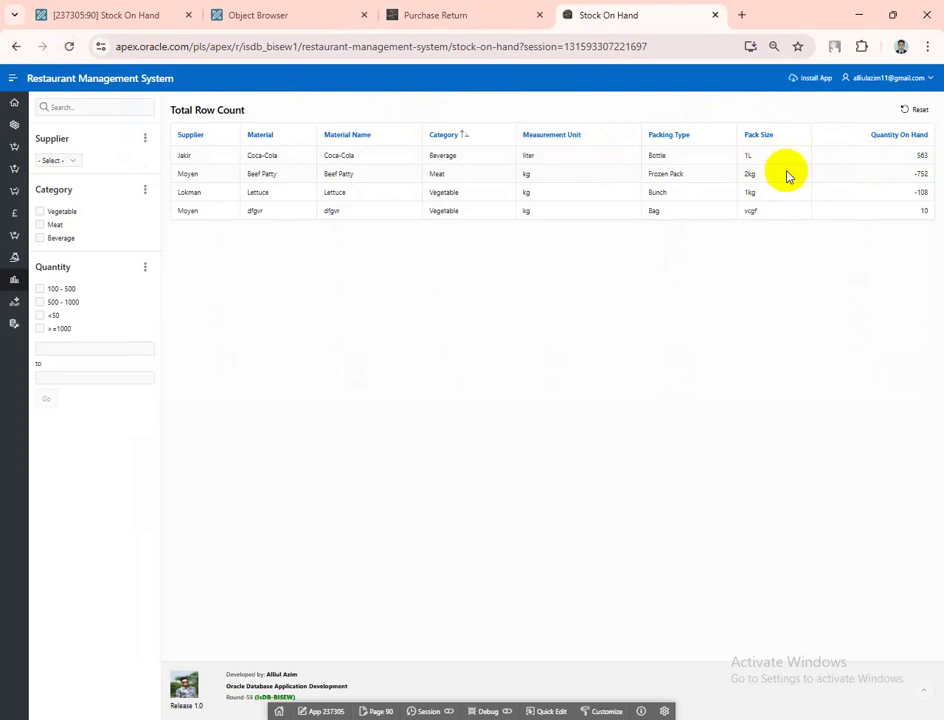
double_click(920, 155)
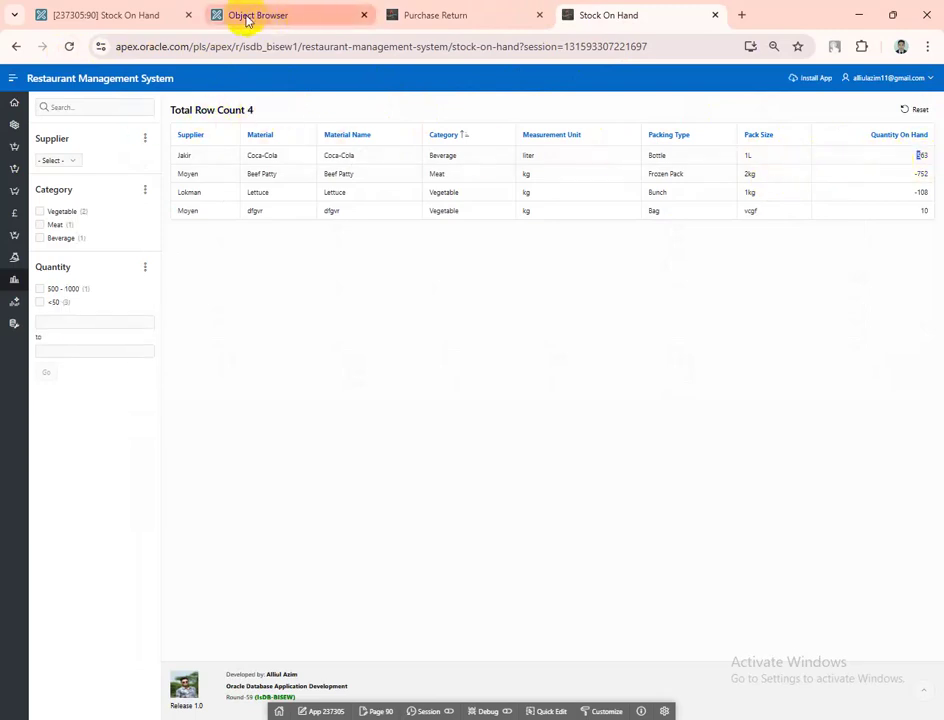
Try to open the Damage page, including from a duplicate of the stock report page
left_click(441, 15)
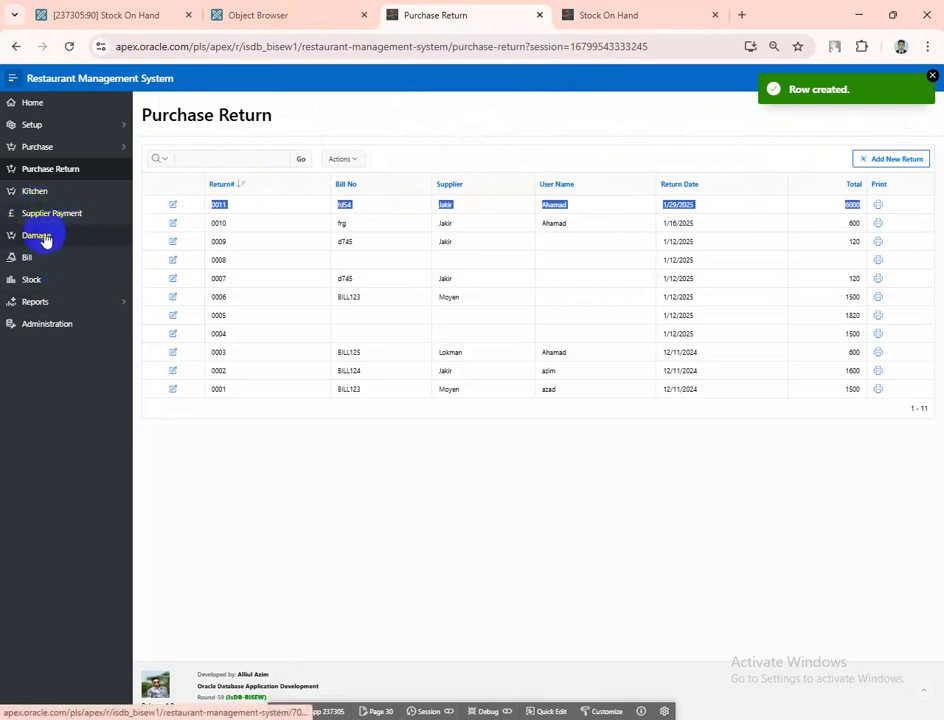
left_click(46, 236)
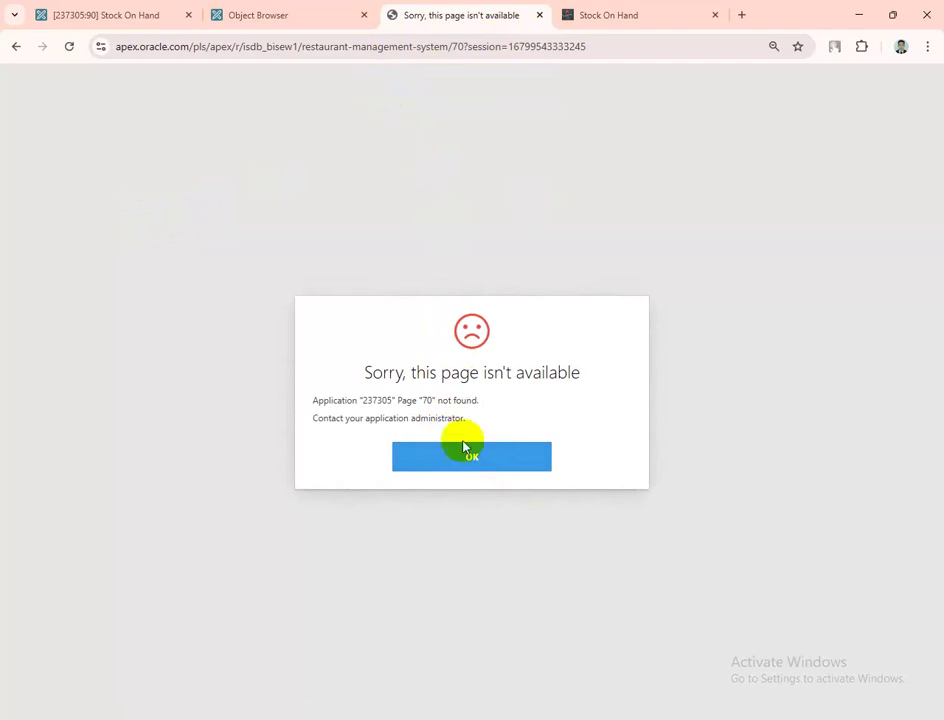
left_click(540, 15)
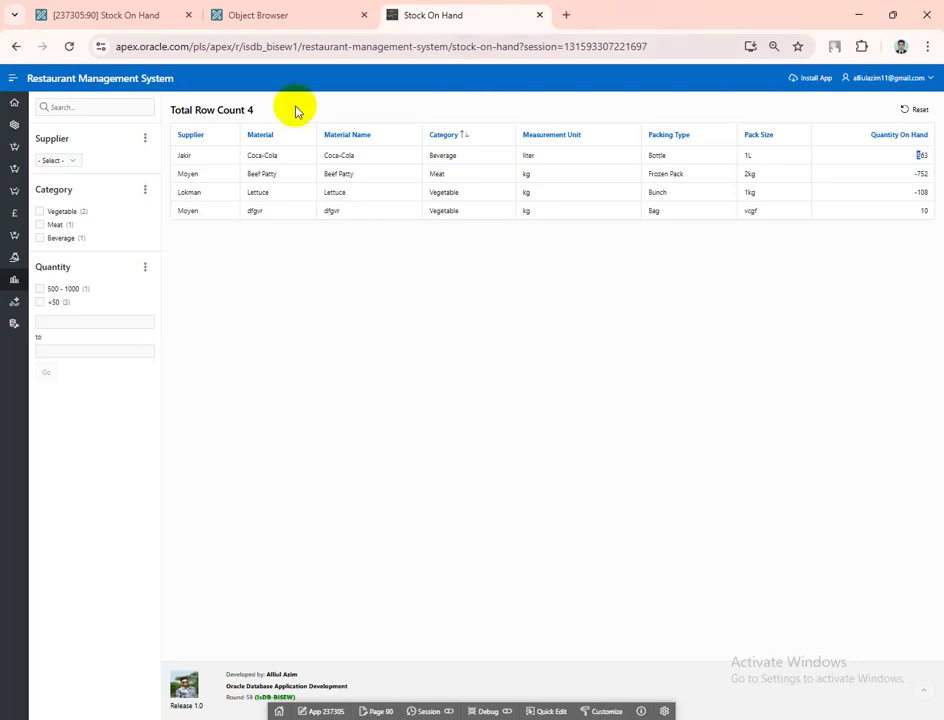
right_click(449, 15)
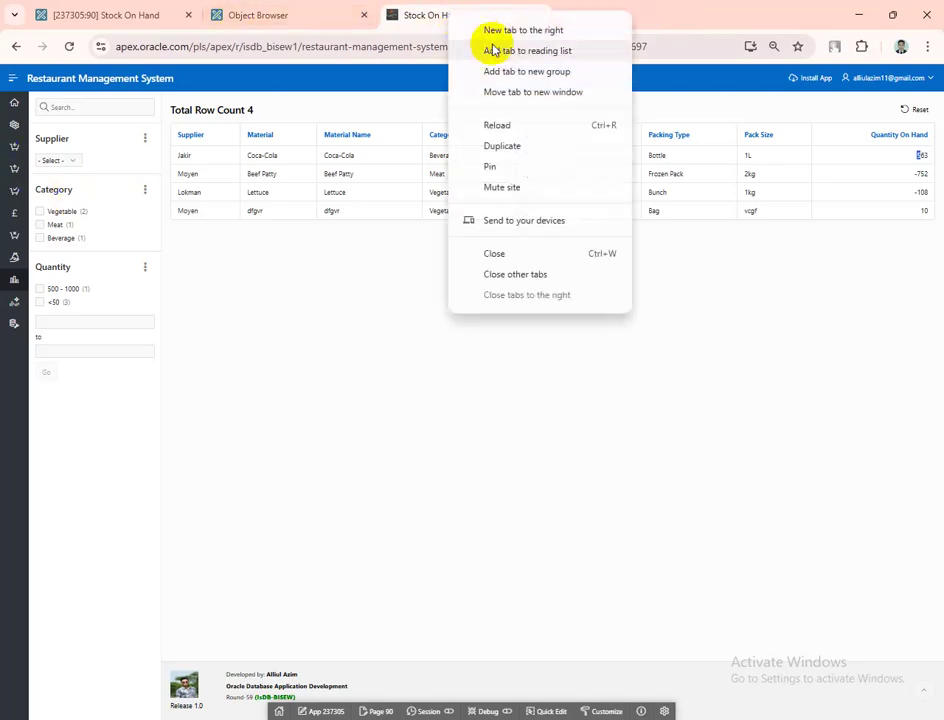
left_click(510, 145)
left_click(463, 17)
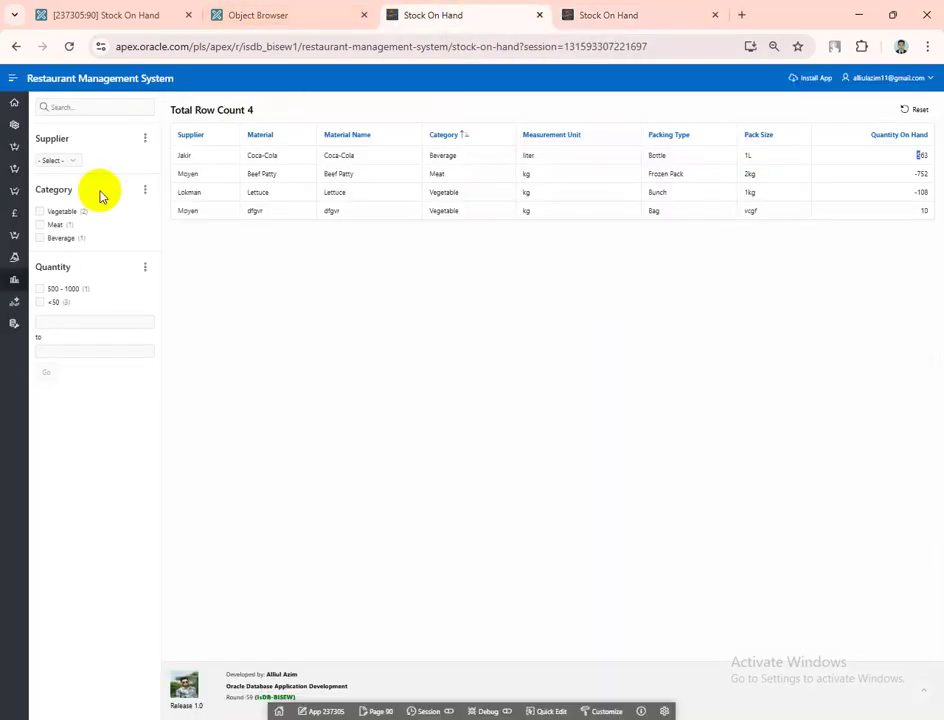
left_click(12, 76)
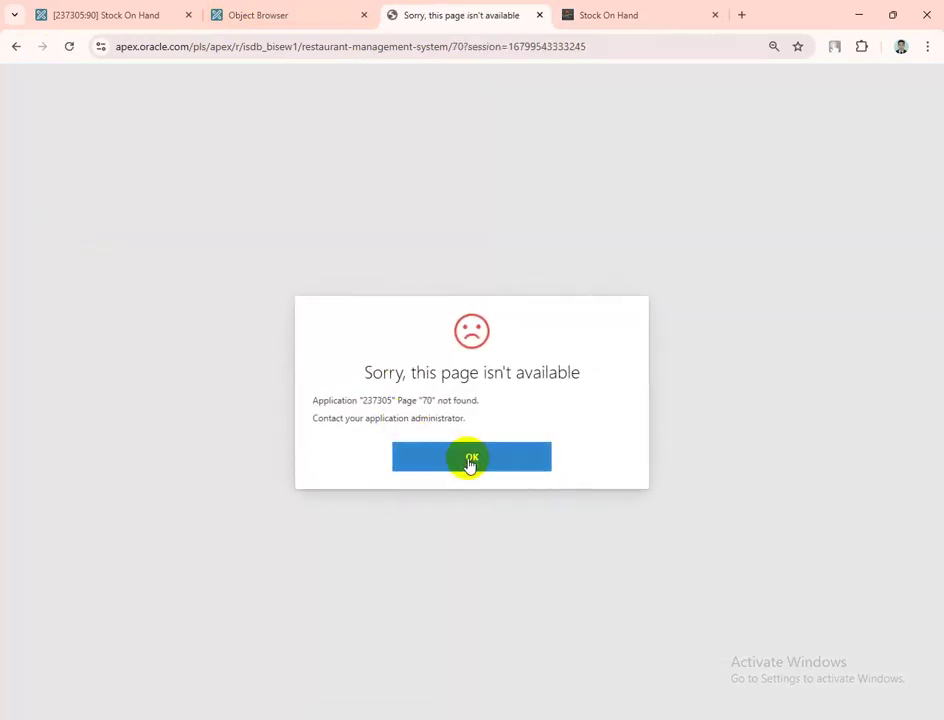
left_click(539, 16)
Duplicate the stock report page and open the Kitchen page in one of the copies
right_click(415, 16)
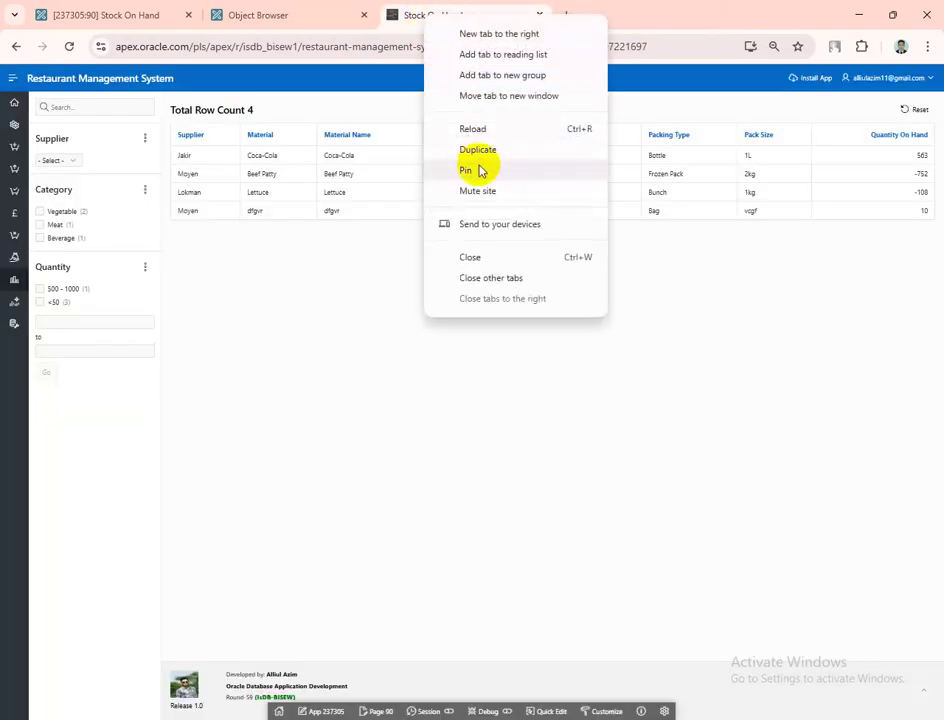
left_click(485, 149)
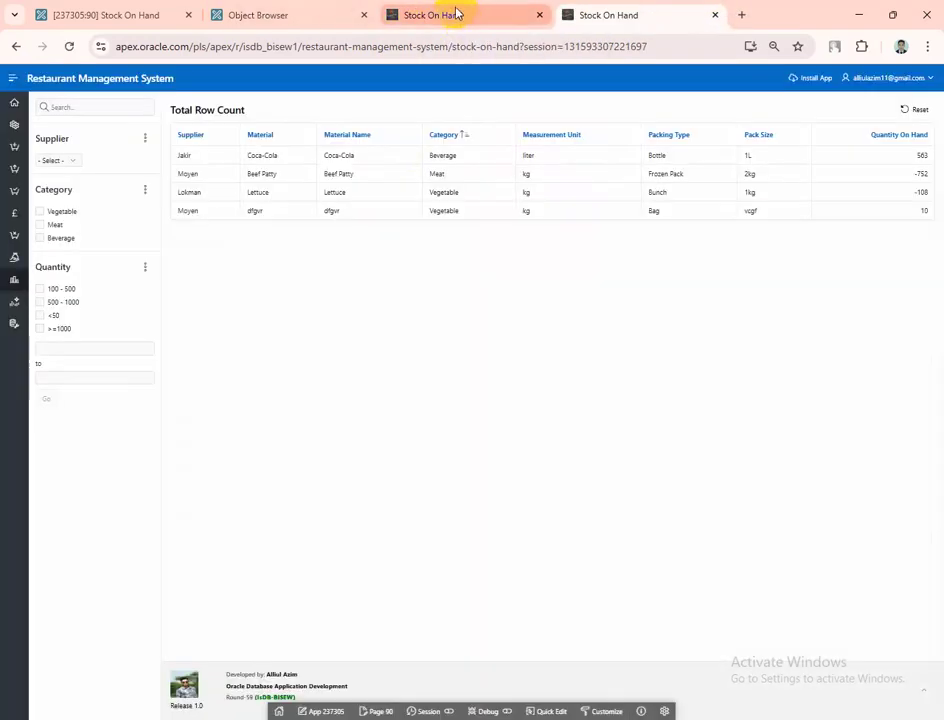
left_click(452, 15)
left_click(14, 78)
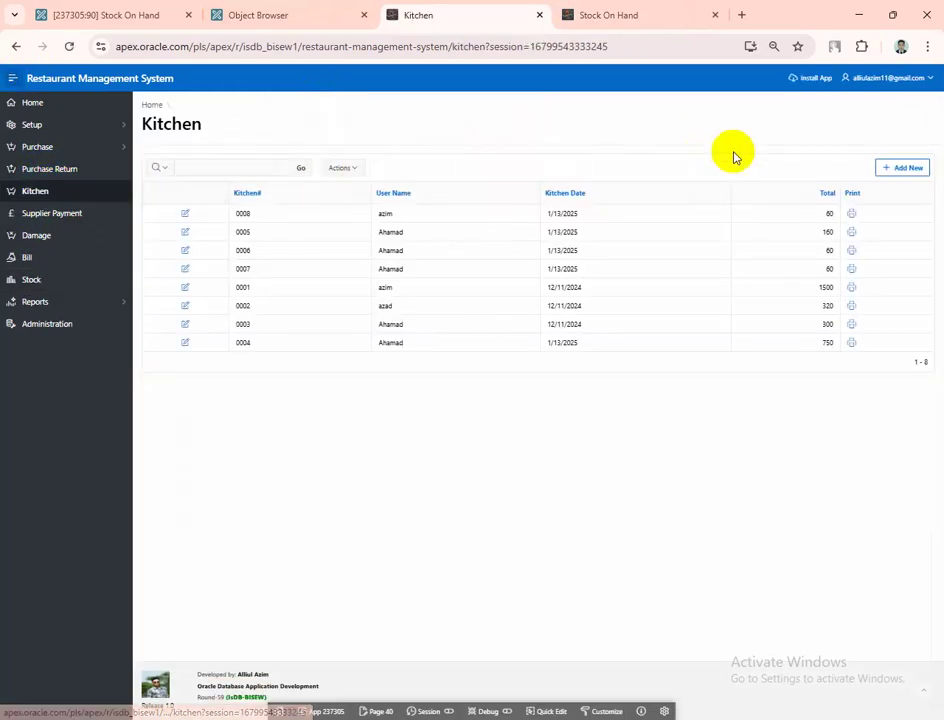
left_click(58, 158)
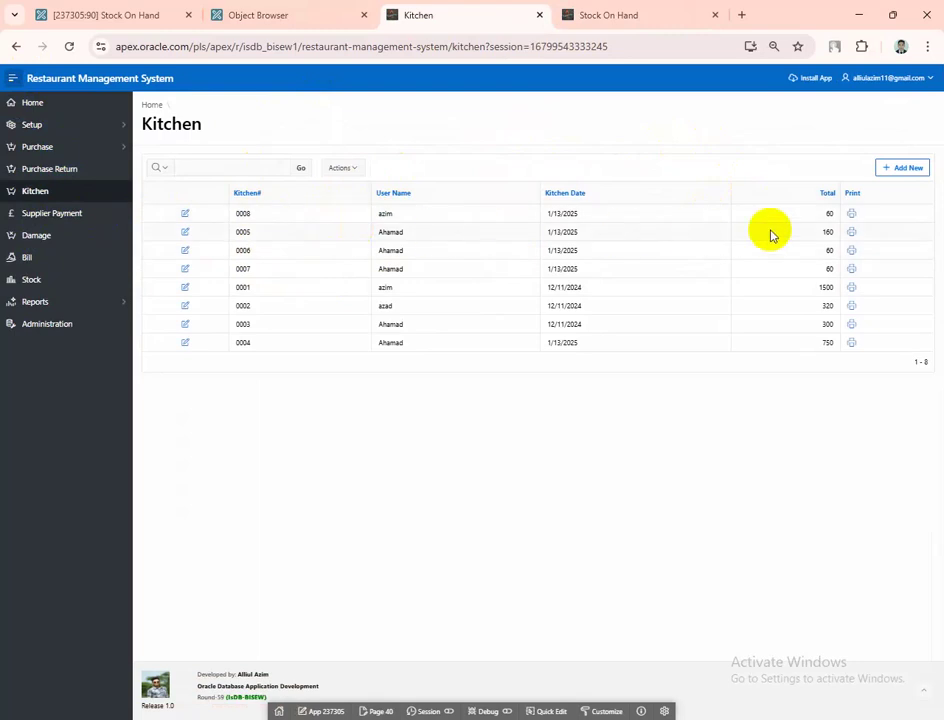
Create a kitchen entry for Coca-Cola with a quantity of 100 and its total selected
left_click(908, 168)
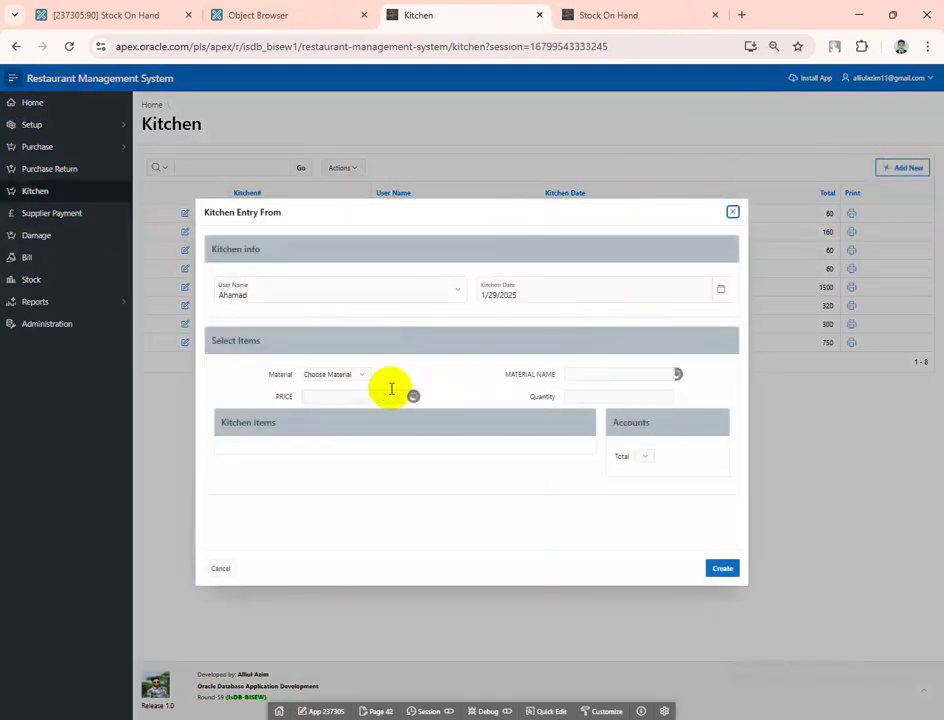
left_click(360, 376)
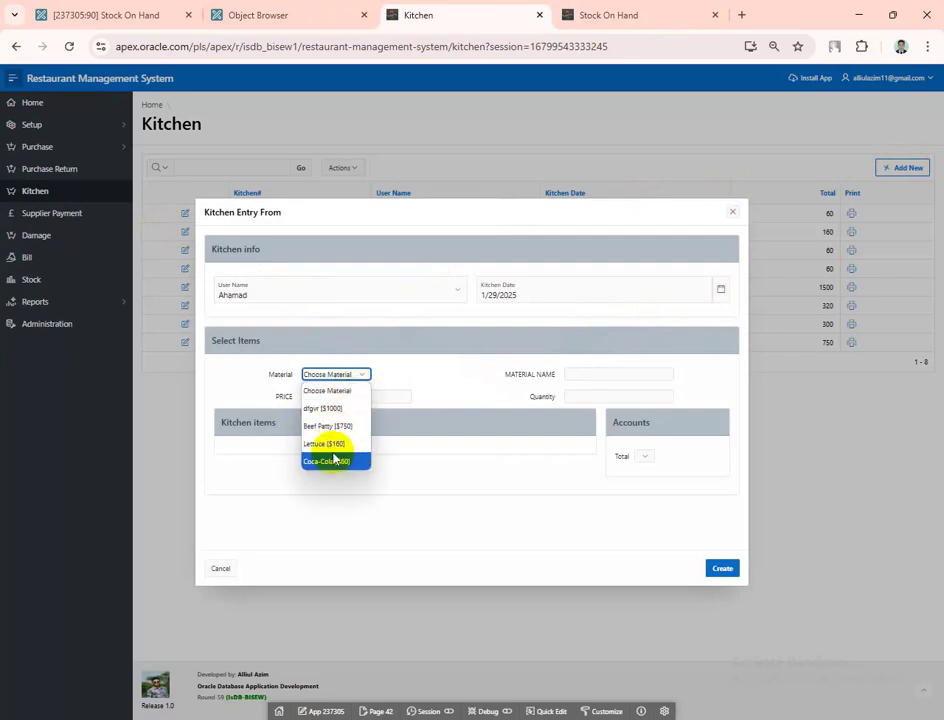
left_click(334, 462)
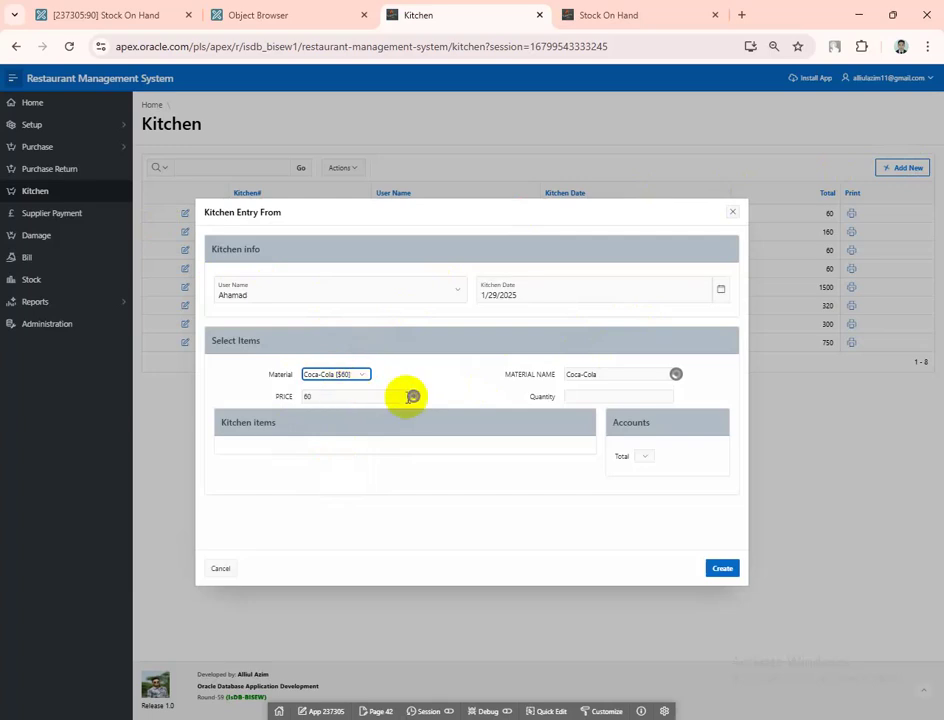
left_click(607, 396)
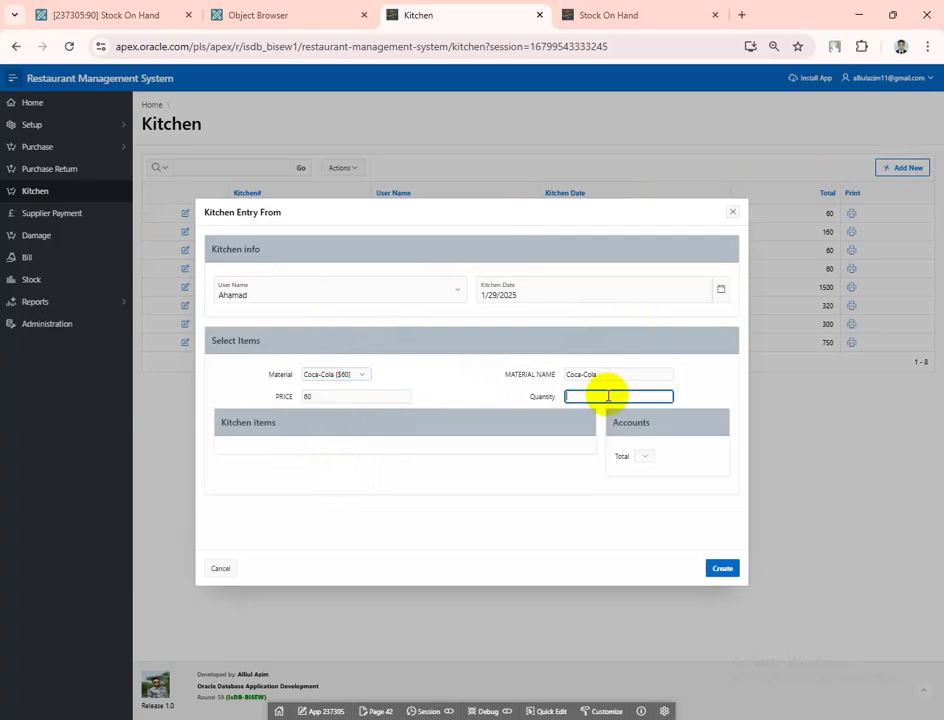
left_click(658, 457)
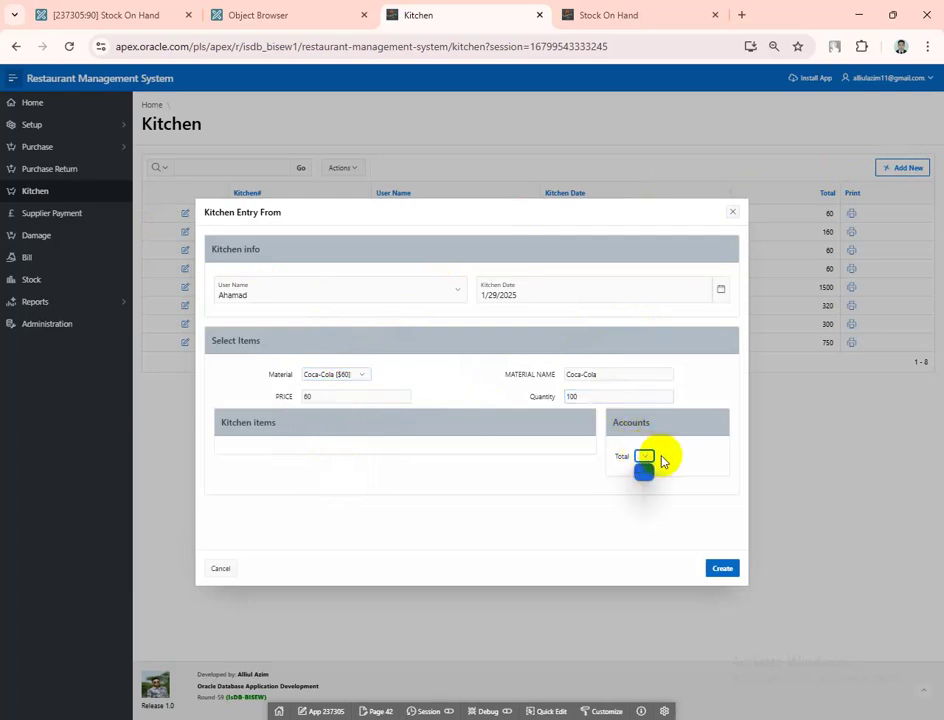
left_click(723, 570)
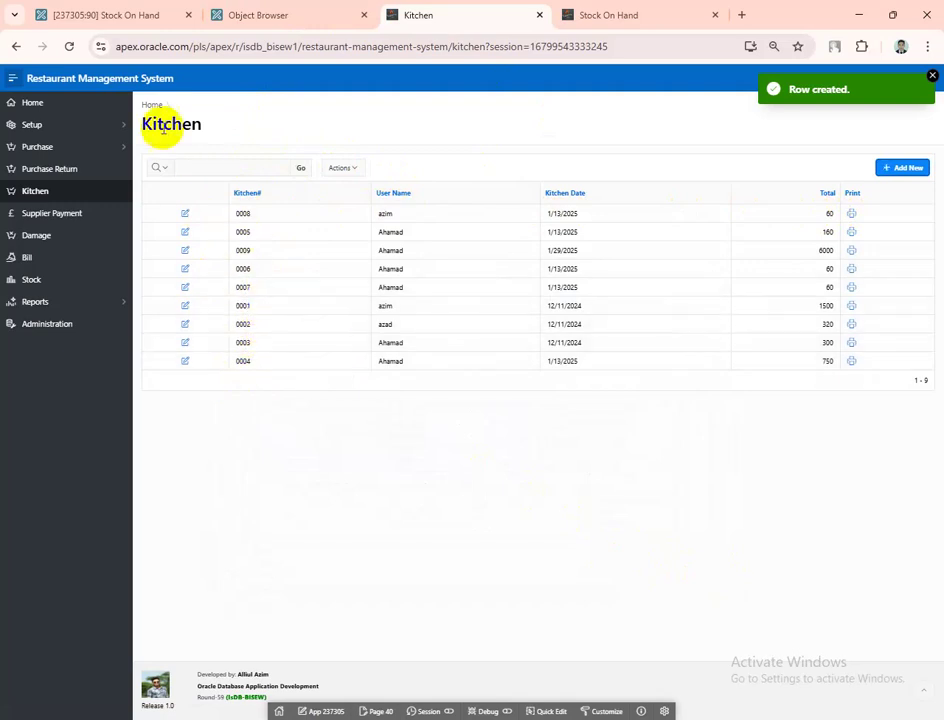
Reload the kitchen list and the stock report to check Coca-Cola's quantity on hand after the kitchen entry
left_click(69, 46)
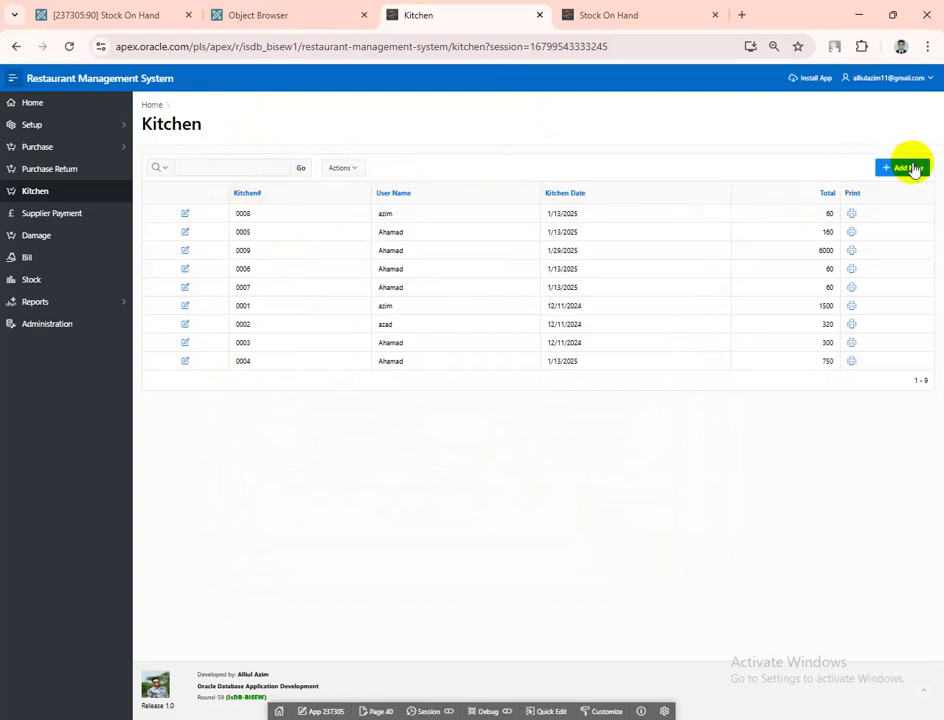
left_click(600, 15)
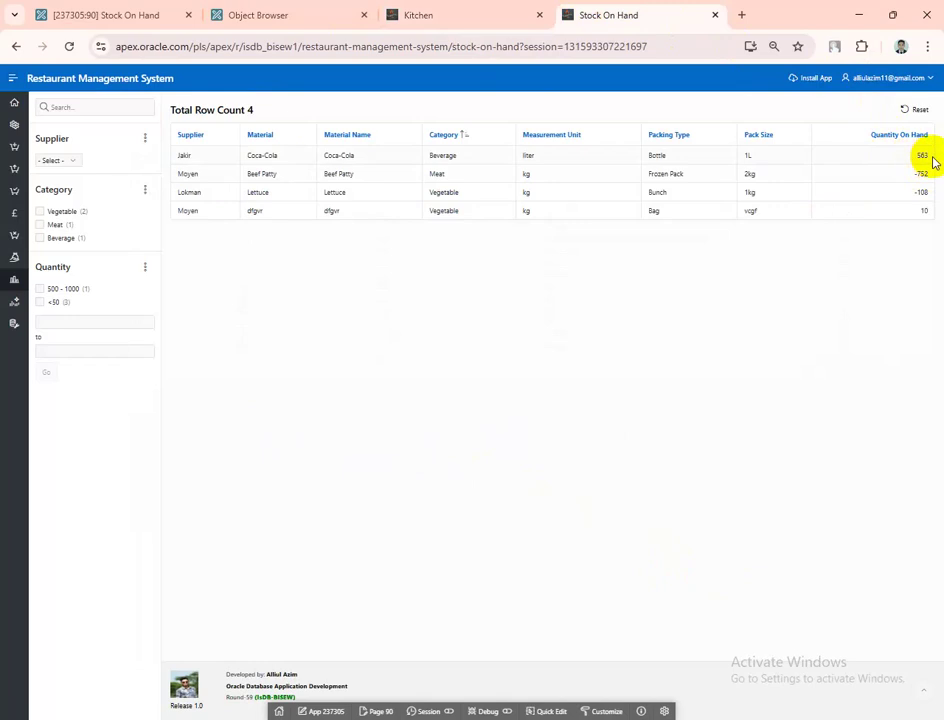
left_click(69, 47)
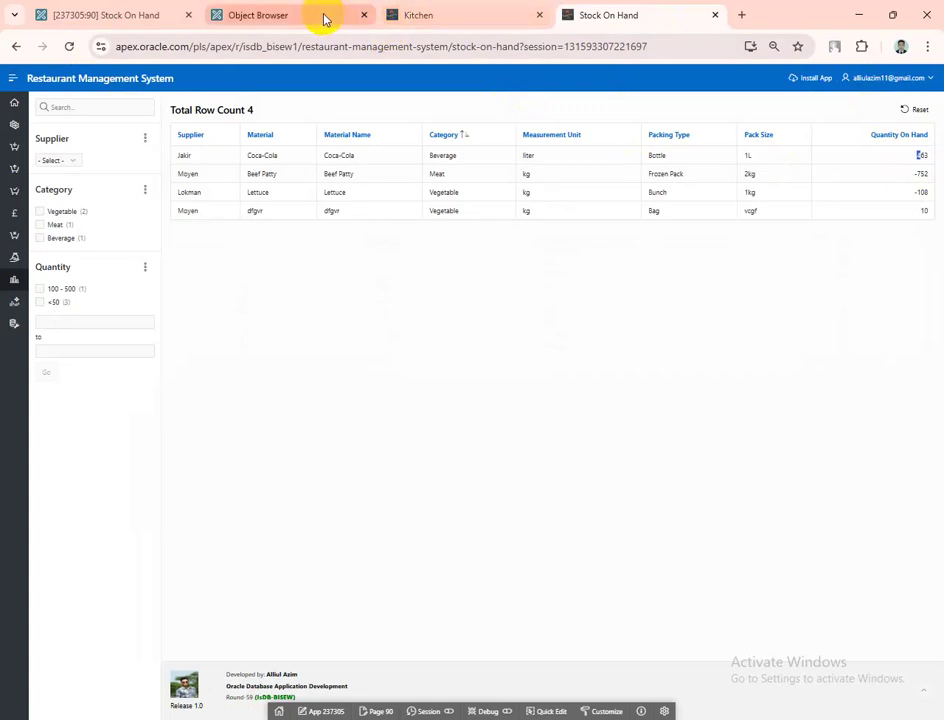
left_click(430, 17)
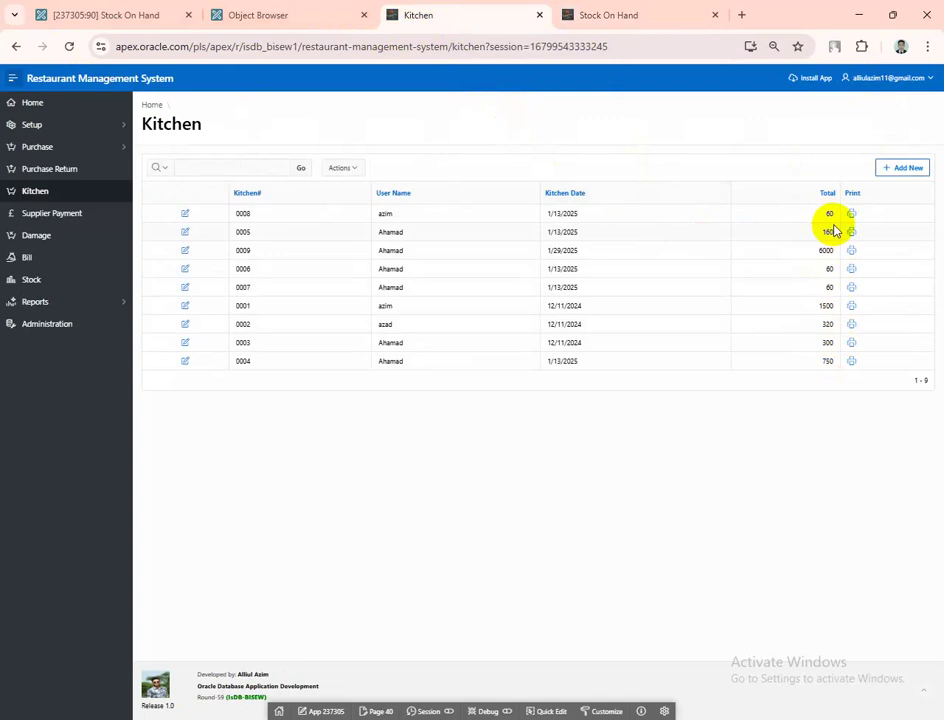
left_click(915, 169)
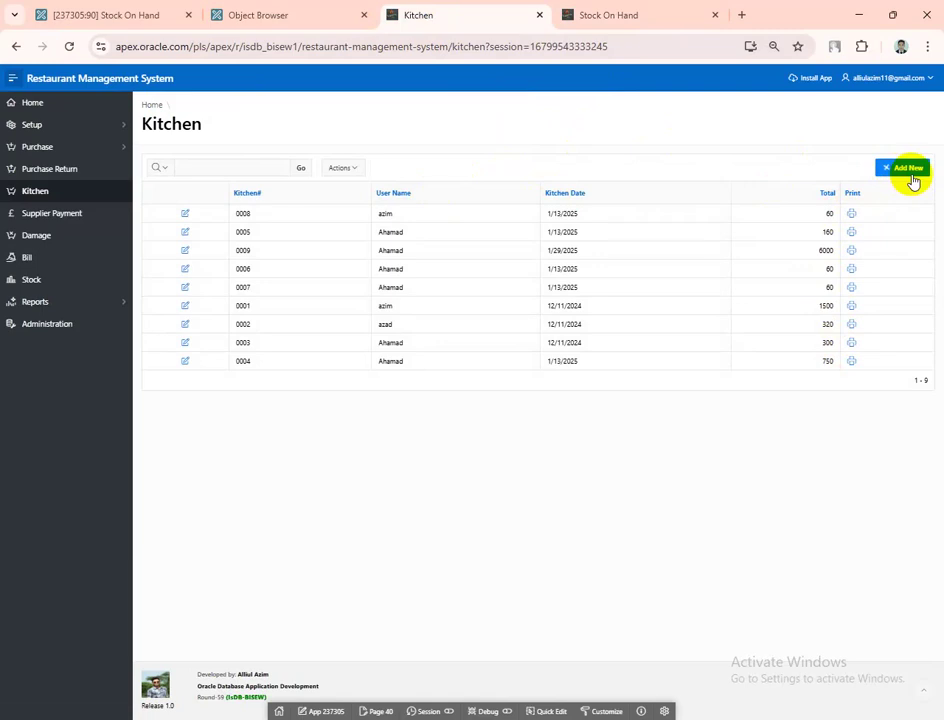
left_click(630, 13)
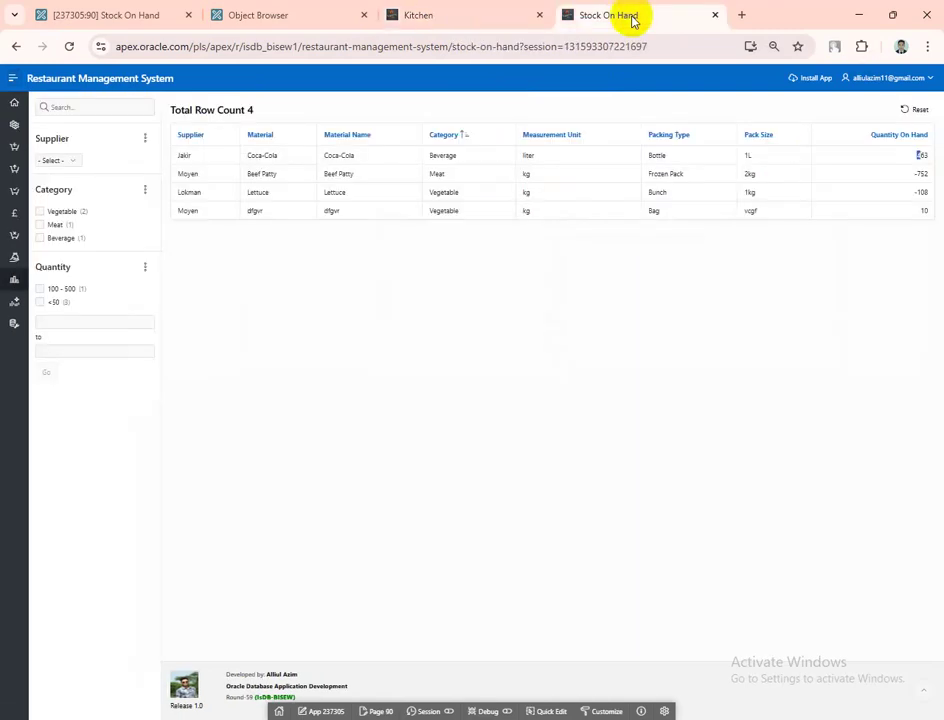